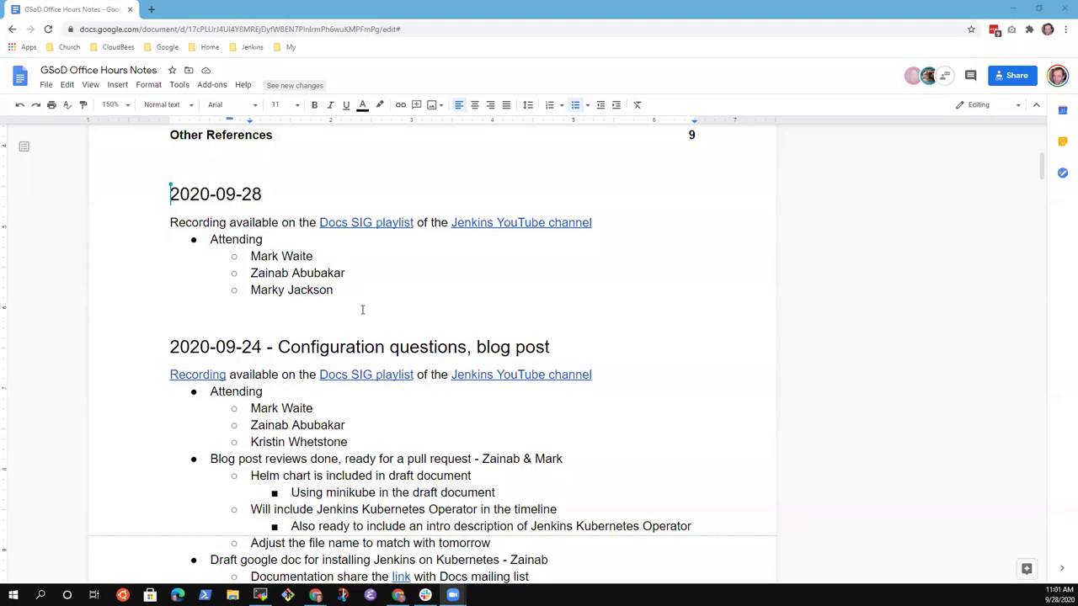
Step: Copy the Kubernetes draft-doc line and paste it as a top-level bullet below the 2020-09-28 attendees
left_click(349, 289)
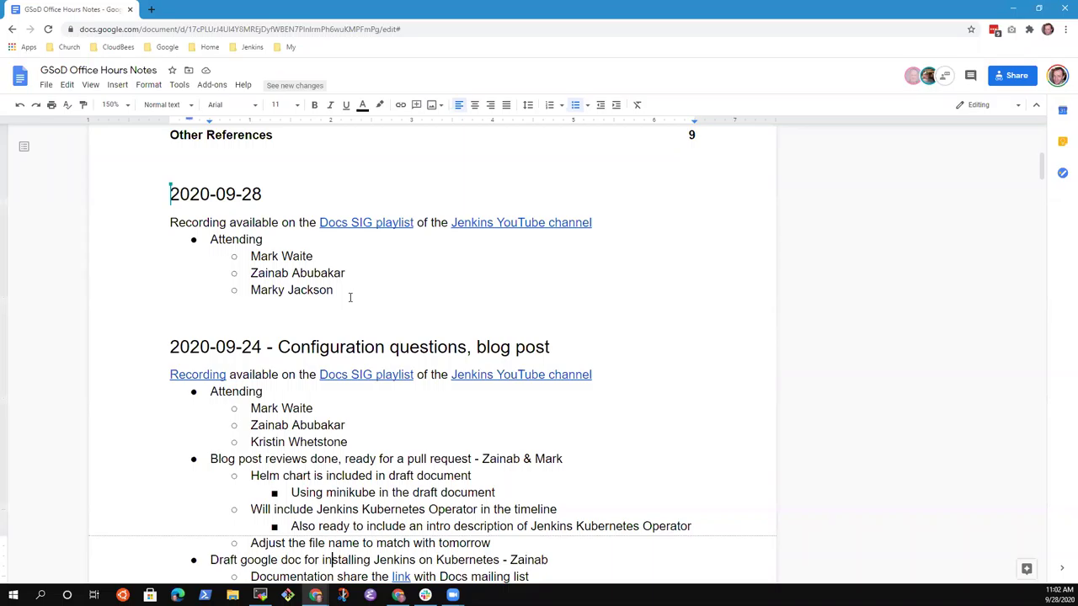
key("Down")
key("Home")
key("shift+End")
key("ctrl+c")
key("Up")
key("Up")
key("Up")
key("Up")
key("Up")
key("Up")
key("Up")
key("Up")
key("Up")
key("Up")
key("Up")
key("Up")
key("Up")
key("Up")
key("Up")
key("Up")
key("Down")
key("Down")
key("End")
key("Return")
key("shift+Tab")
key("ctrl+v")
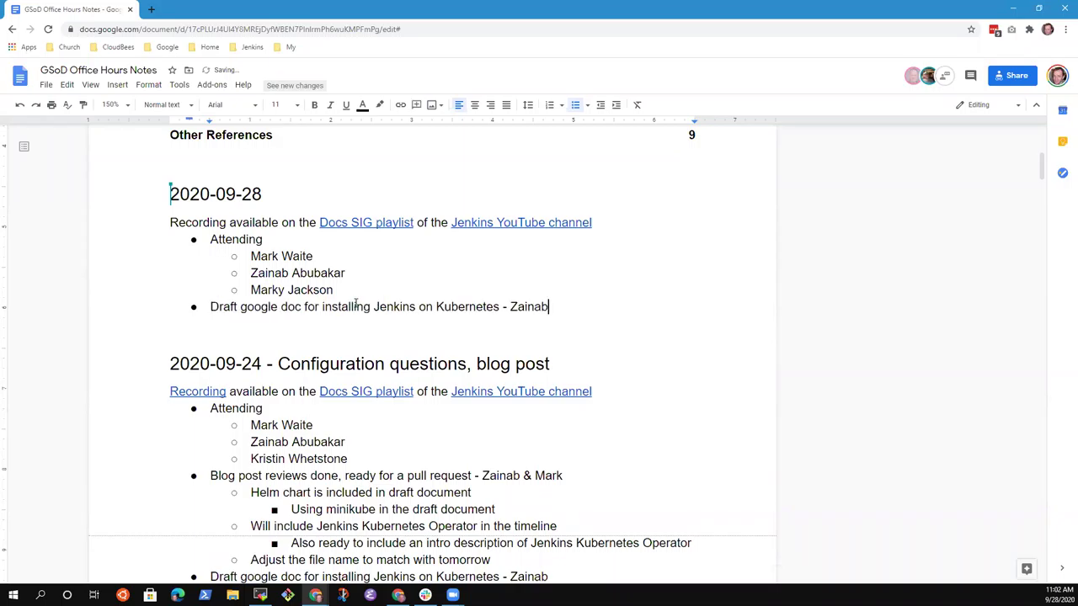
Step: Select the service-account issue line in the 2020-09-24 notes, then return to the 2020-09-28 list
key("Down")
key("Down")
key("Down")
key("Down")
key("Down")
key("Down")
key("Down")
key("Down")
key("Down")
key("Down")
key("Down")
key("Down")
key("Down")
key("Down")
key("Down")
key("Down")
key("Down")
key("Down")
key("Down")
key("Down")
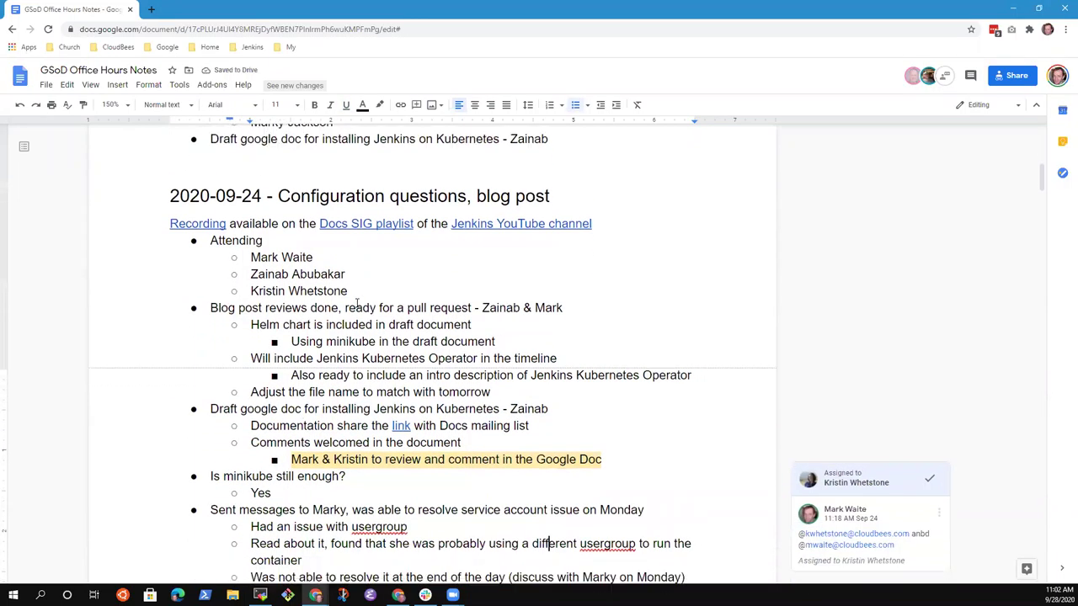
key("Up")
key("Down")
key("Up")
key("Home")
key("shift+End")
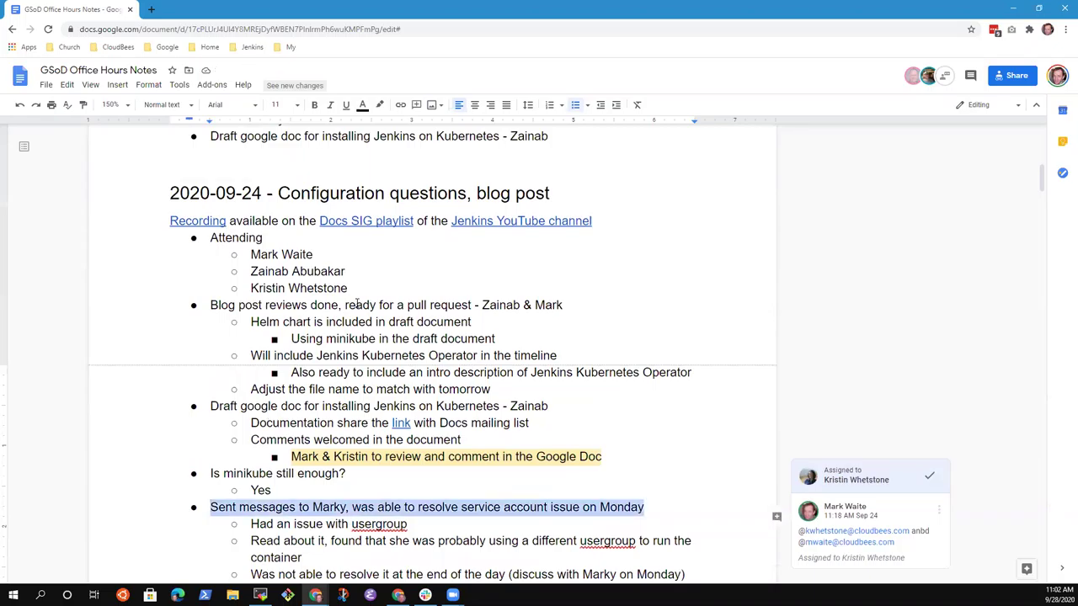
key("Down")
key("Down")
key("Down")
key("Down")
key("Down")
key("Down")
key("Down")
key("Down")
key("Down")
key("Down")
key("Down")
key("Down")
key("Down")
key("Down")
key("Down")
key("Down")
key("Down")
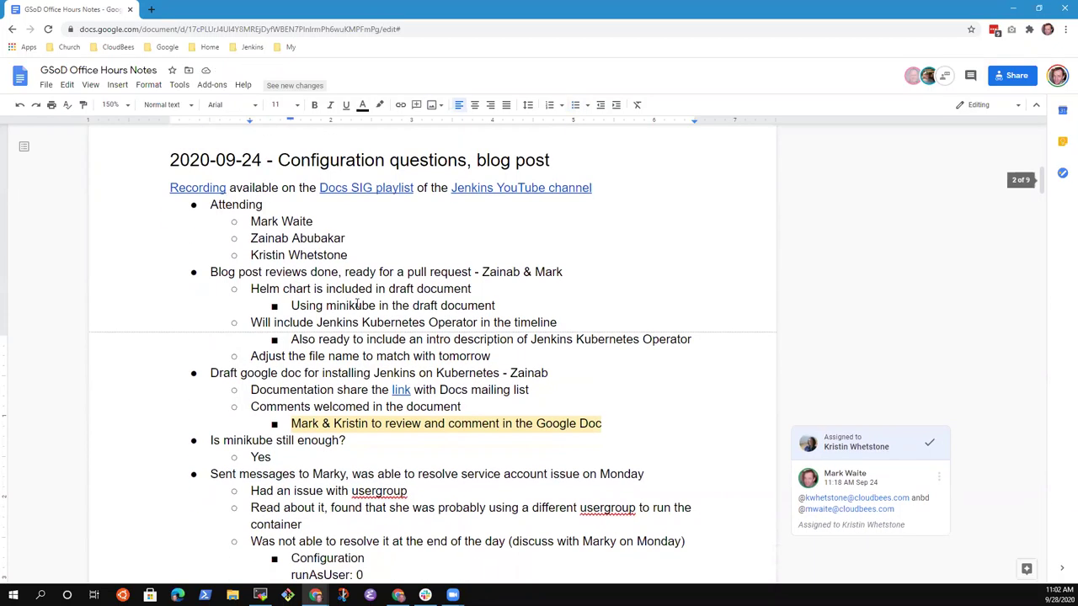
key("Up")
key("Up")
key("Up")
key("Up")
key("Up")
key("Up")
key("Up")
key("Up")
key("Up")
key("Up")
key("Up")
key("Up")
key("Up")
key("Up")
key("Up")
key("Up")
key("Up")
key("Up")
key("Up")
key("Up")
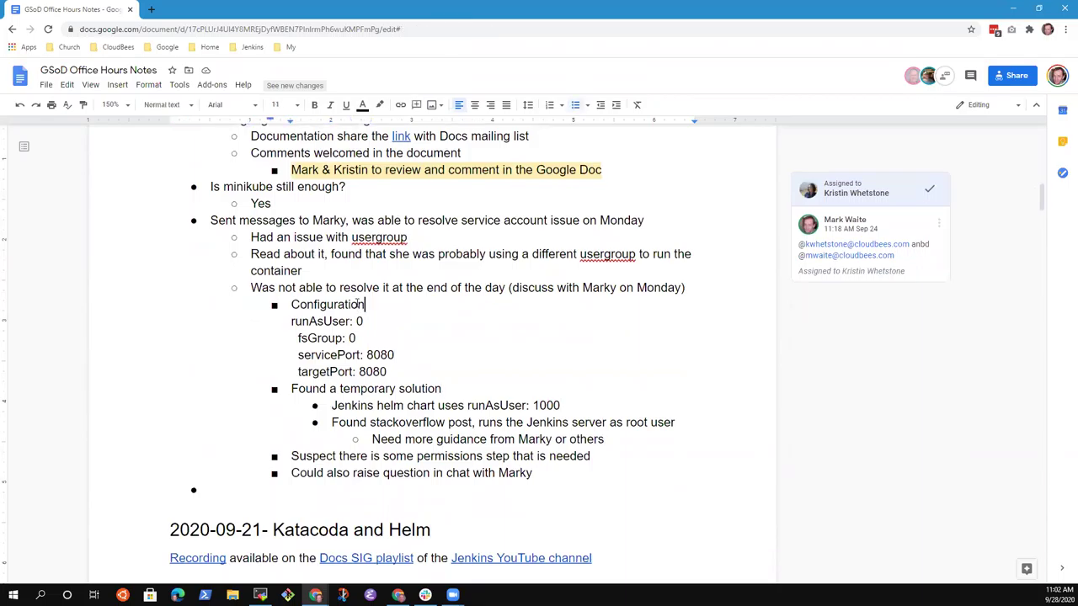
key("Up")
key("Up")
key("Up")
key("Up")
key("Up")
key("Up")
key("Up")
key("Up")
key("Up")
key("Up")
key("Up")
key("Up")
key("Up")
key("Up")
key("Up")
key("Up")
key("Up")
key("Up")
key("Up")
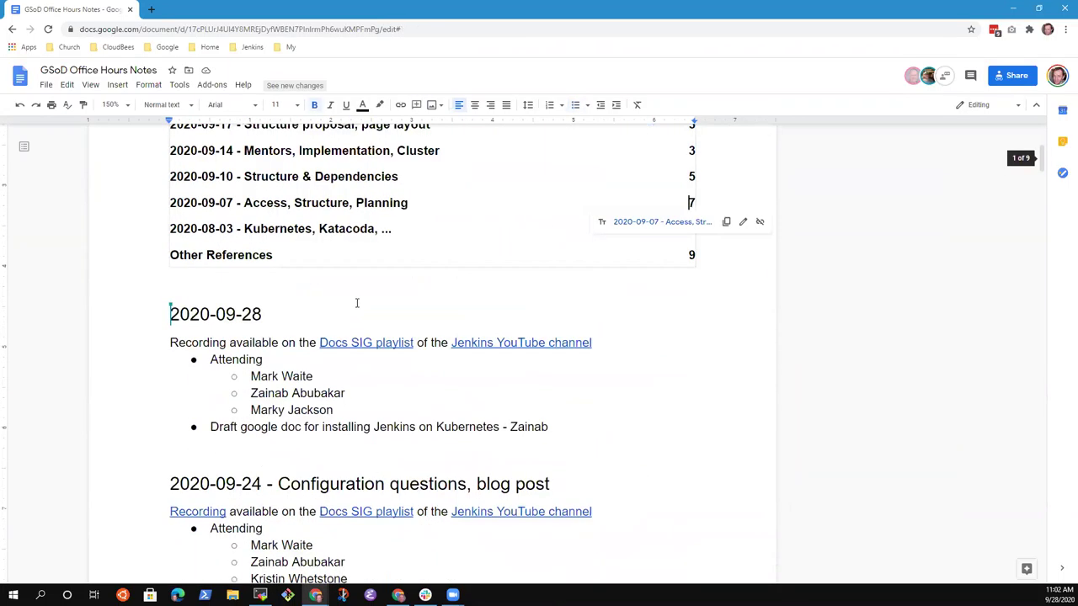
Step: Add the bullet 'Incremental delivery of segments into a larger structure?'
key("Return")
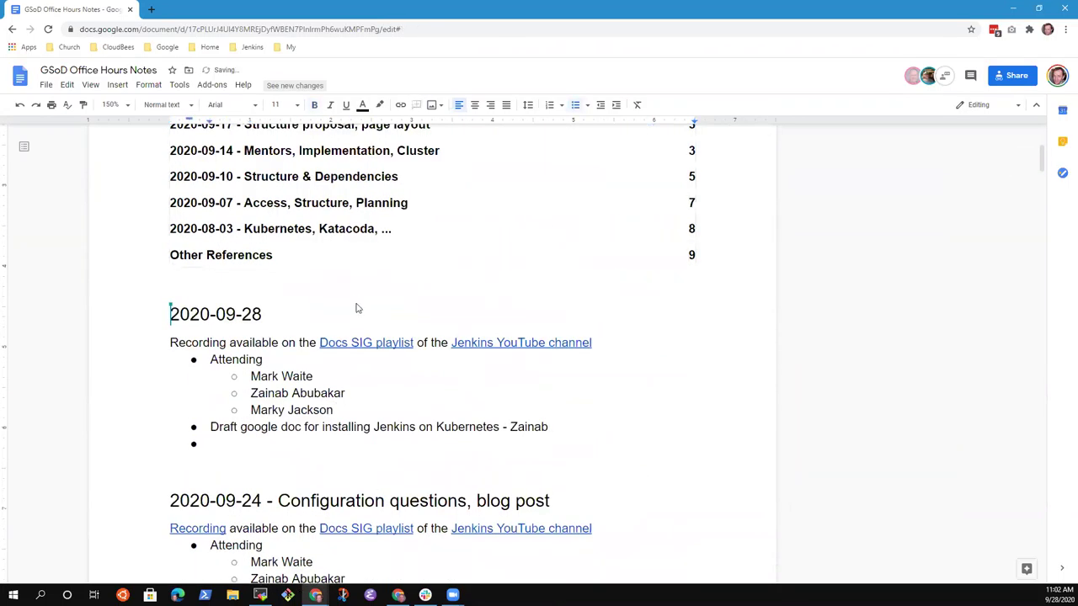
type("Incremental ")
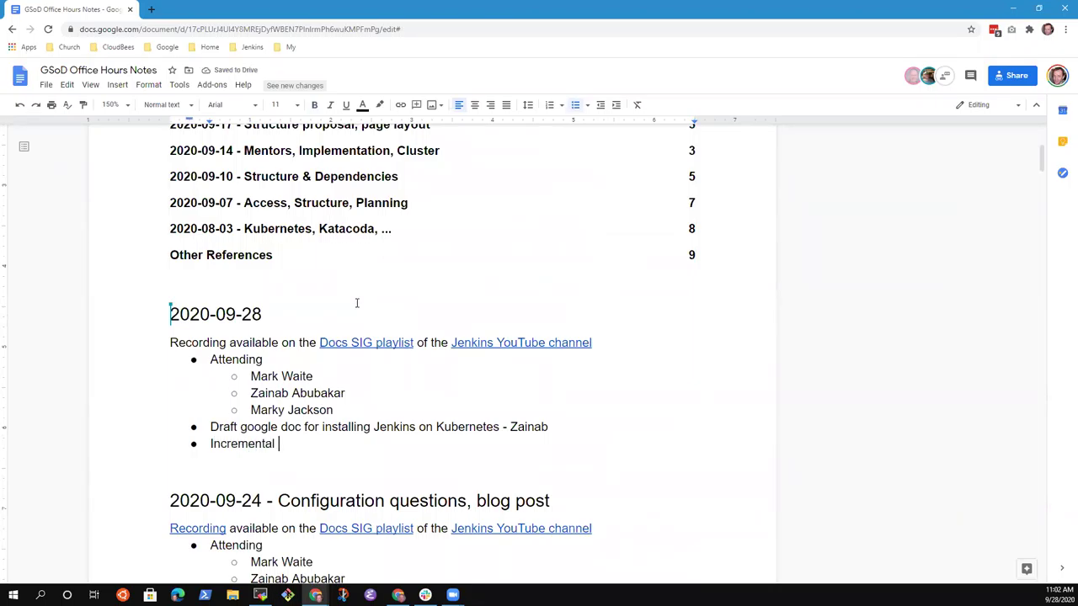
type("delivery of parts into")
key("ctrl+BackSpace")
key("ctrl+BackSpace")
type("segments into a larger structure")
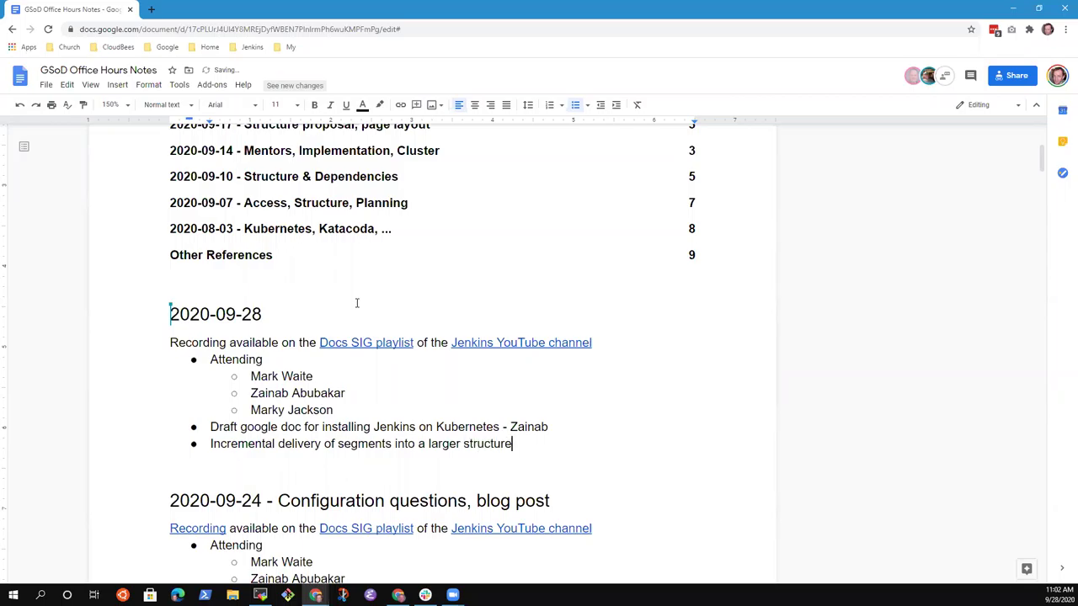
type("?")
Step: Add a bullet about transferring org admin from one member to another
key("Return")
type("Transfer of ")
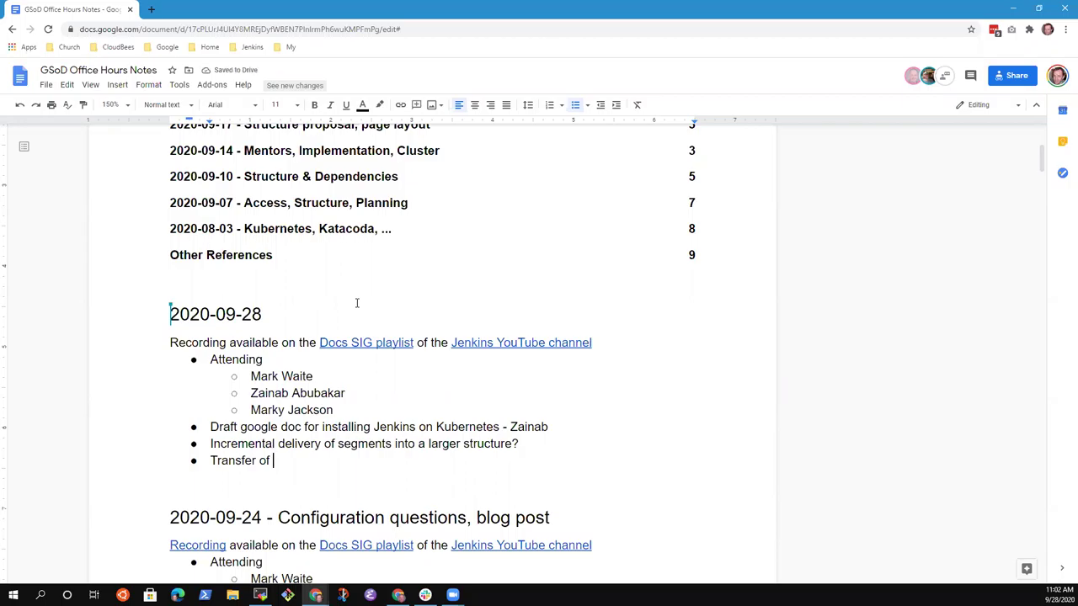
type("org admin from Oleg to ")
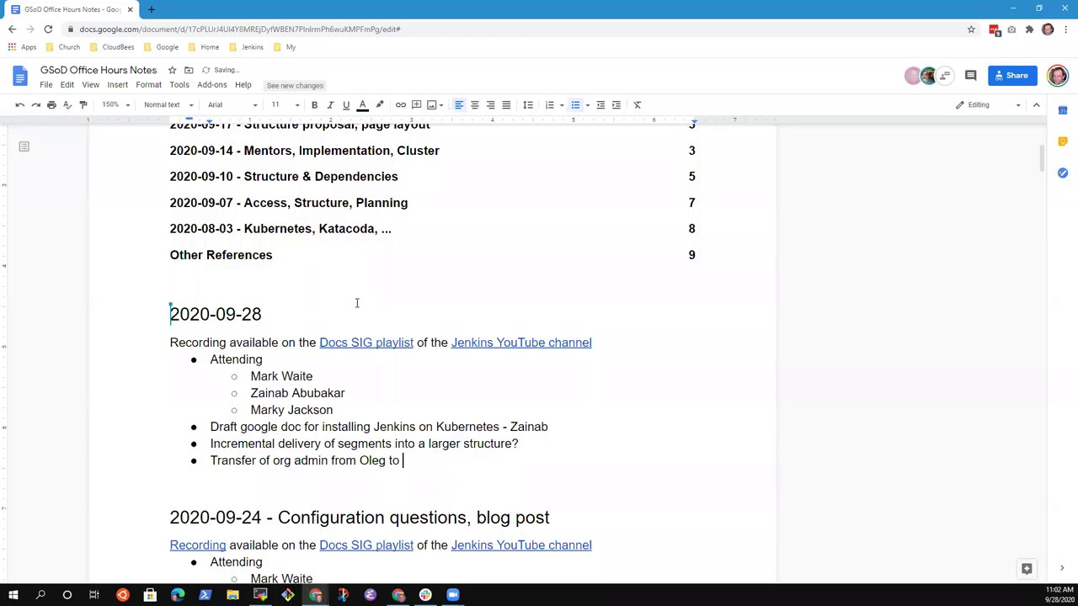
type("Marky - Marky")
key("Up")
key("Up")
key("Down")
key("End")
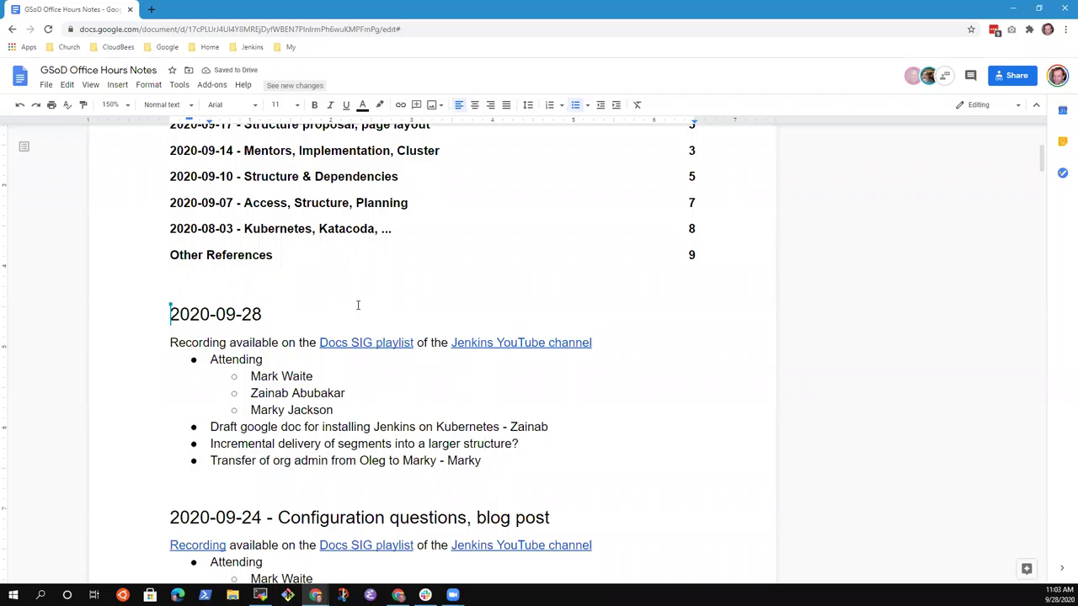
Step: Select the draft-doc bullet line in the 2020-09-28 notes
key("shift+End")
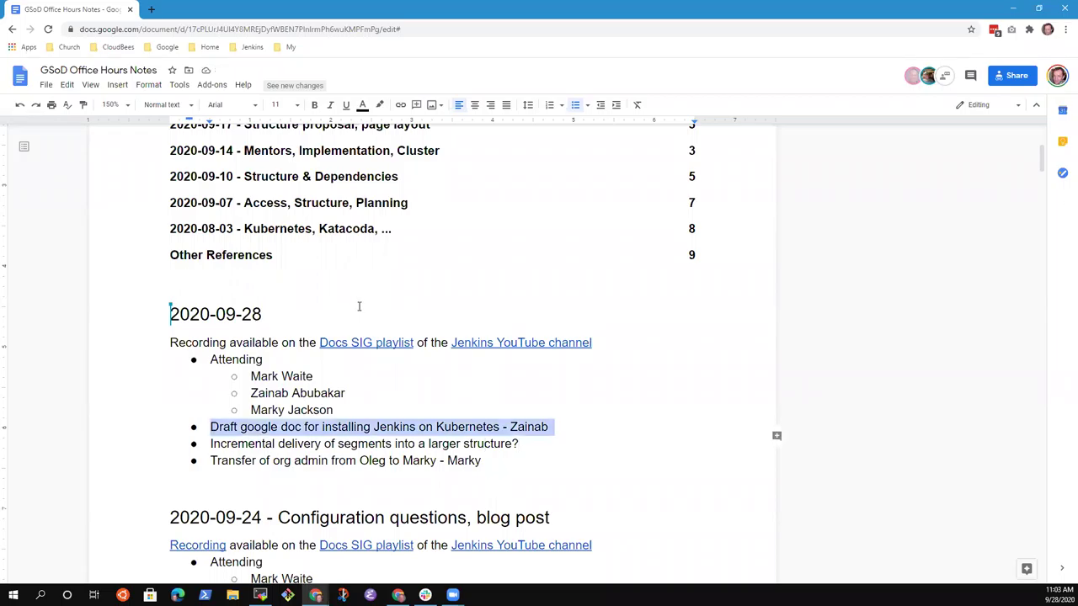
key("Left")
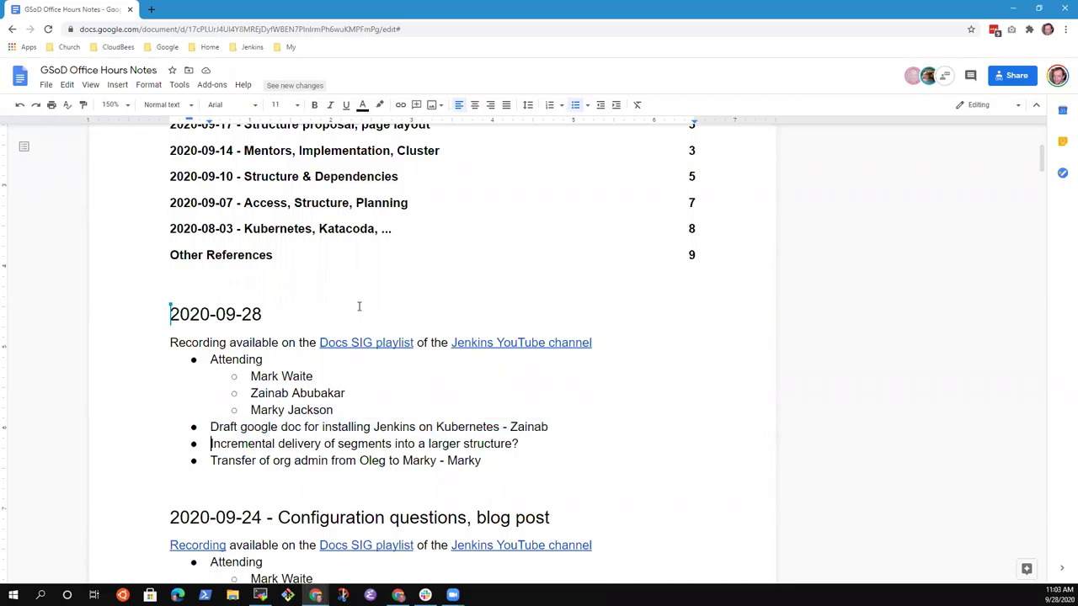
key("Up")
key("shift+End")
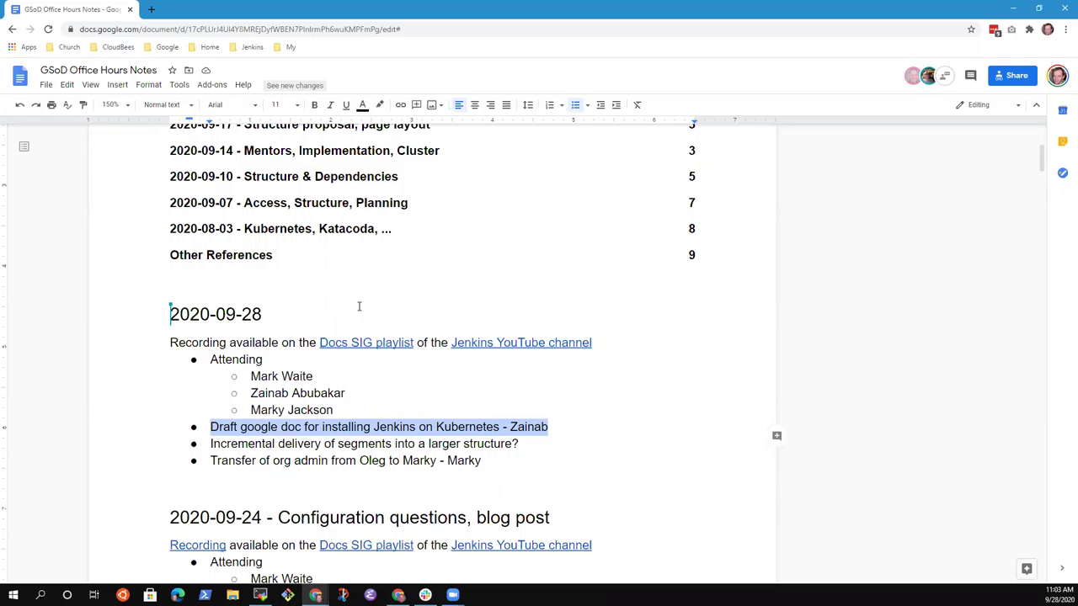
key("Down")
key("Up")
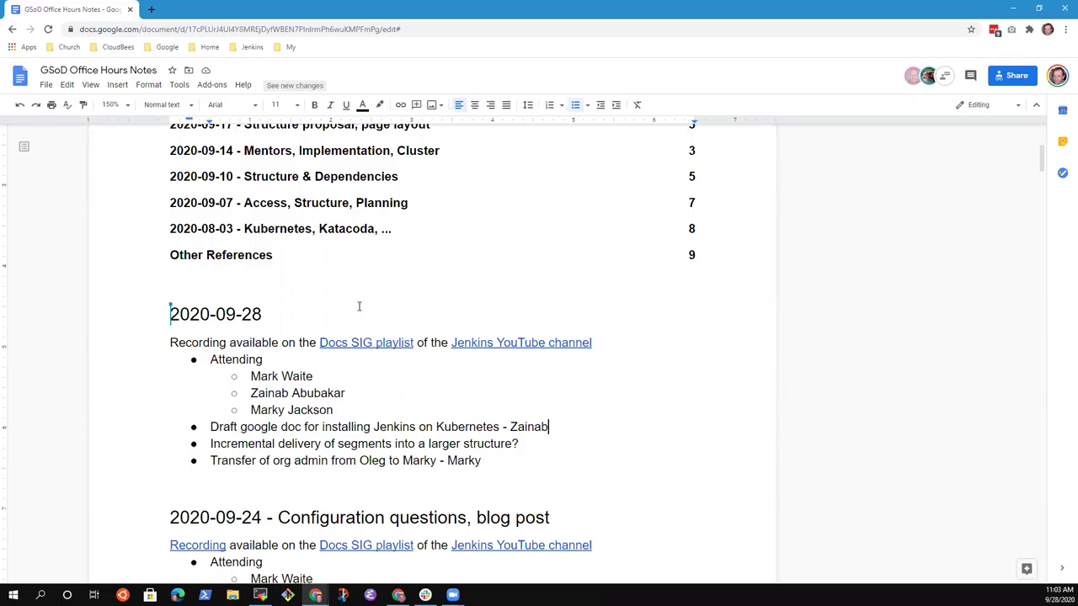
Step: Select the whole service-account issue block in the 2020-09-24 notes
scroll(358, 307, "down", 8)
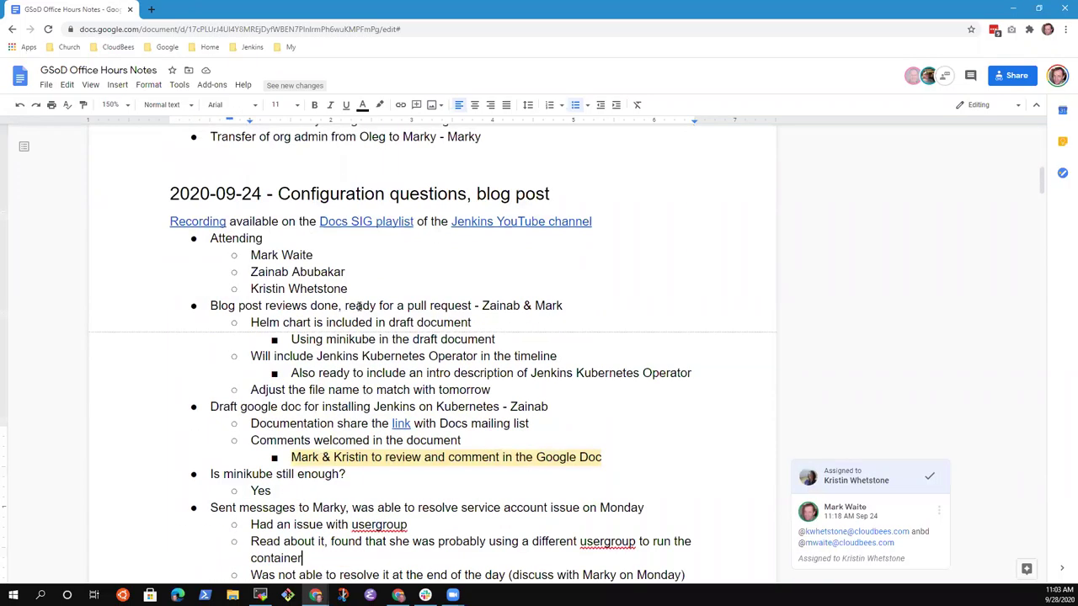
left_click(359, 326)
scroll(358, 327, "down", 2)
scroll(291, 253, "up", 1)
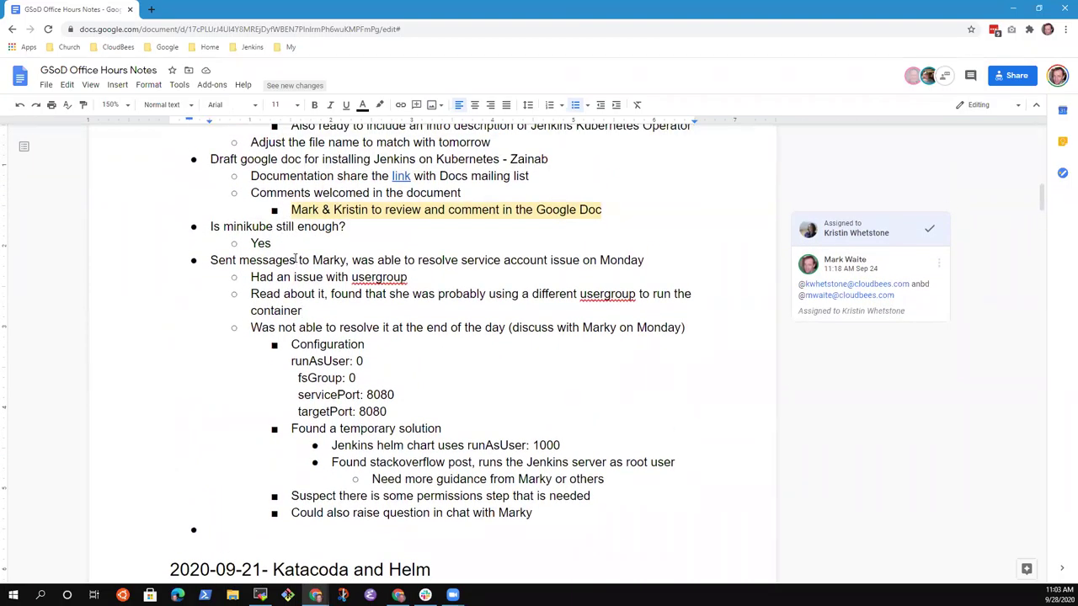
key("Down")
key("Home")
key("Up")
key("shift+Down")
key("shift+Down")
key("shift+Down")
key("shift+Down")
key("shift+Down")
key("shift+Down")
key("shift+Down")
key("shift+Down")
key("shift+Down")
key("shift+Down")
key("shift+Down")
key("shift+Down")
key("shift+Down")
key("shift+Down")
key("shift+Down")
key("shift+Down")
key("ctrl+c")
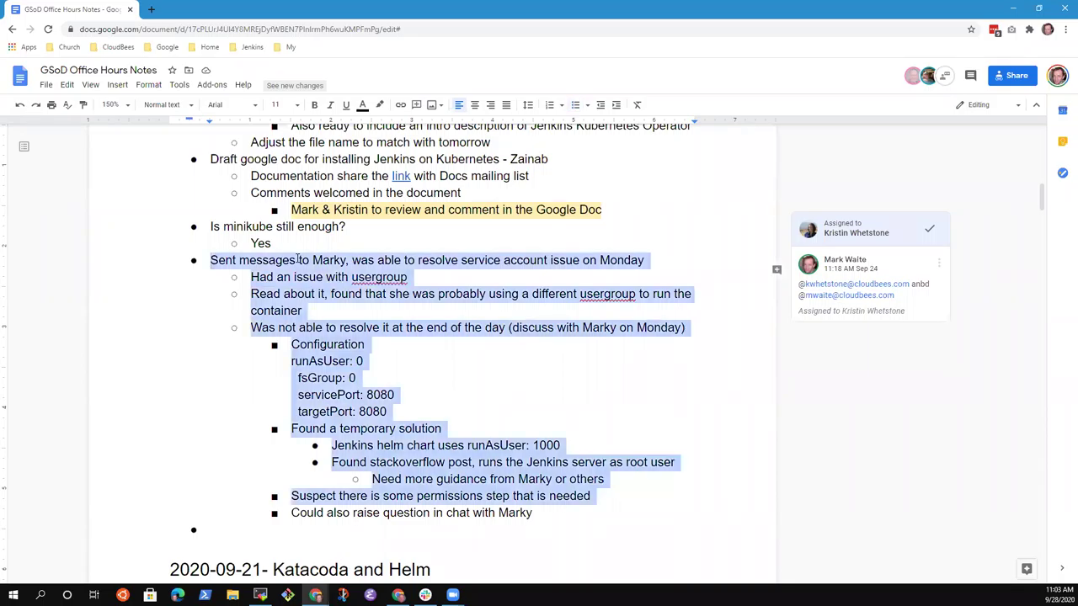
Step: Paste the service-account issue block above the draft-doc bullet in the 2020-09-28 notes
key("Up")
key("Up")
key("Up")
key("Up")
key("Up")
key("Up")
key("Up")
key("Up")
key("Up")
key("Up")
key("Up")
key("Up")
key("Up")
key("Up")
key("Up")
key("Up")
key("Up")
key("Up")
key("Up")
key("Up")
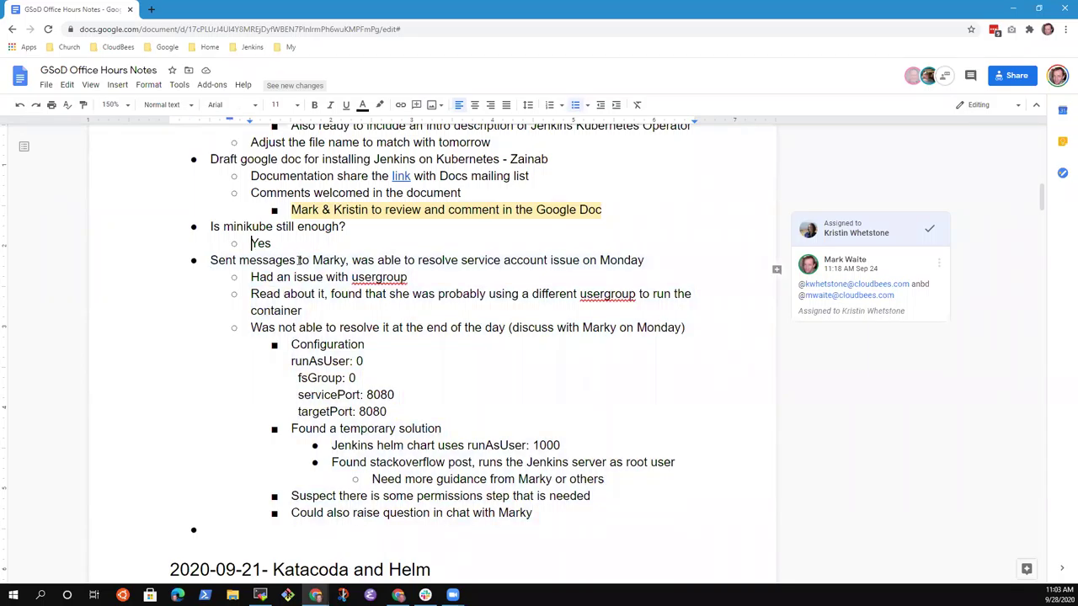
scroll(298, 261, "up", 5)
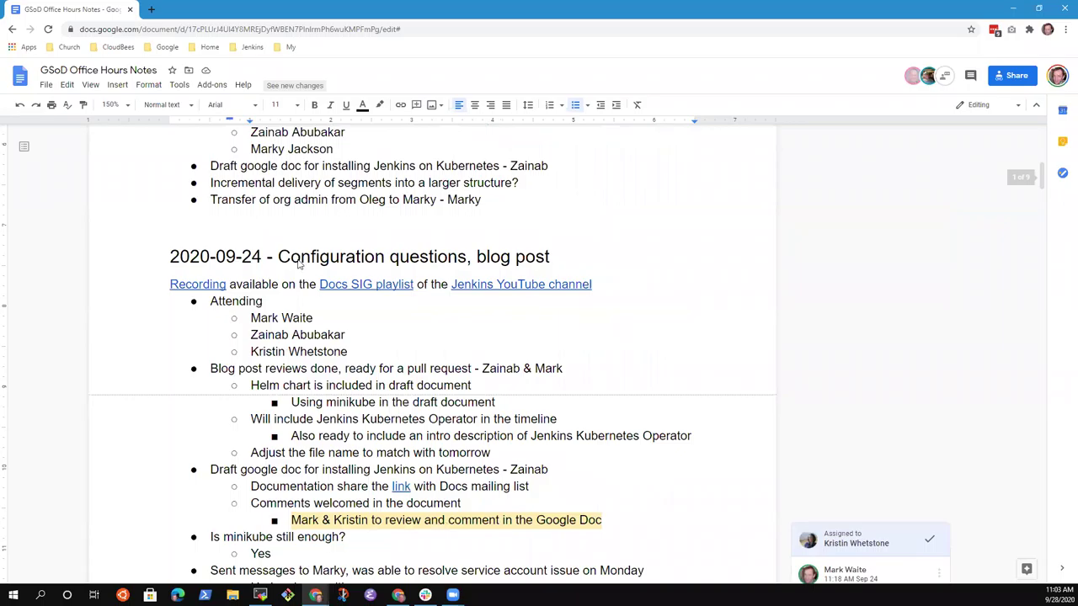
key("Down")
key("Down")
key("Up")
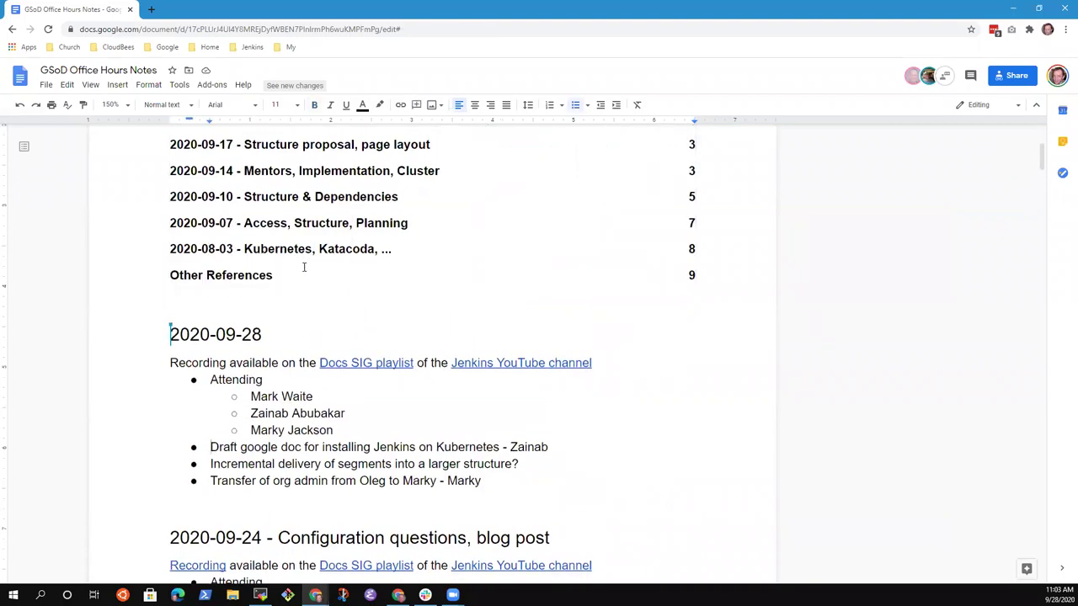
key("ctrl+v")
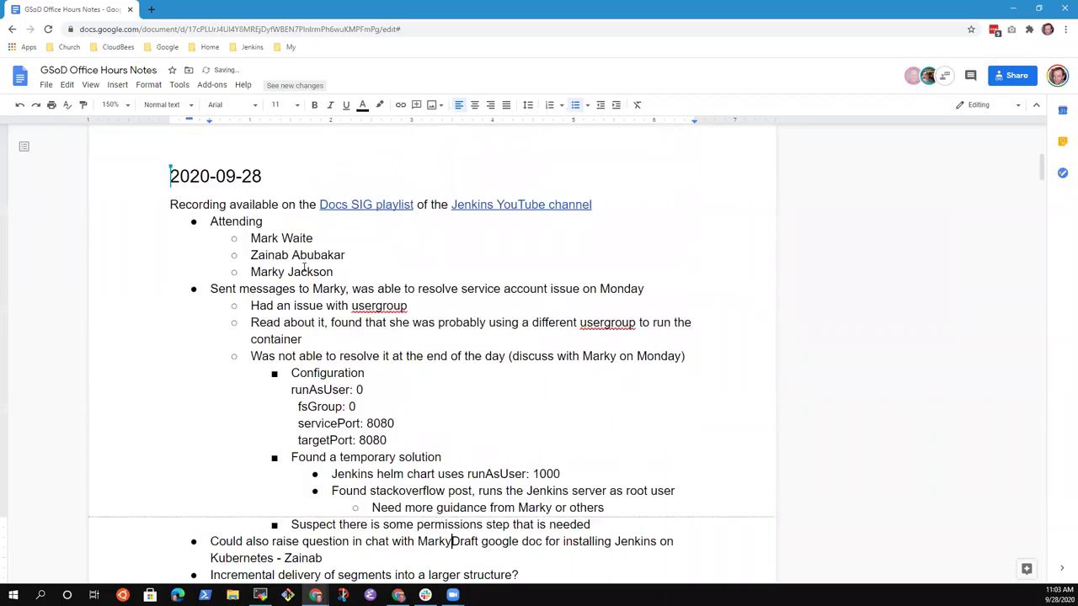
key("Return")
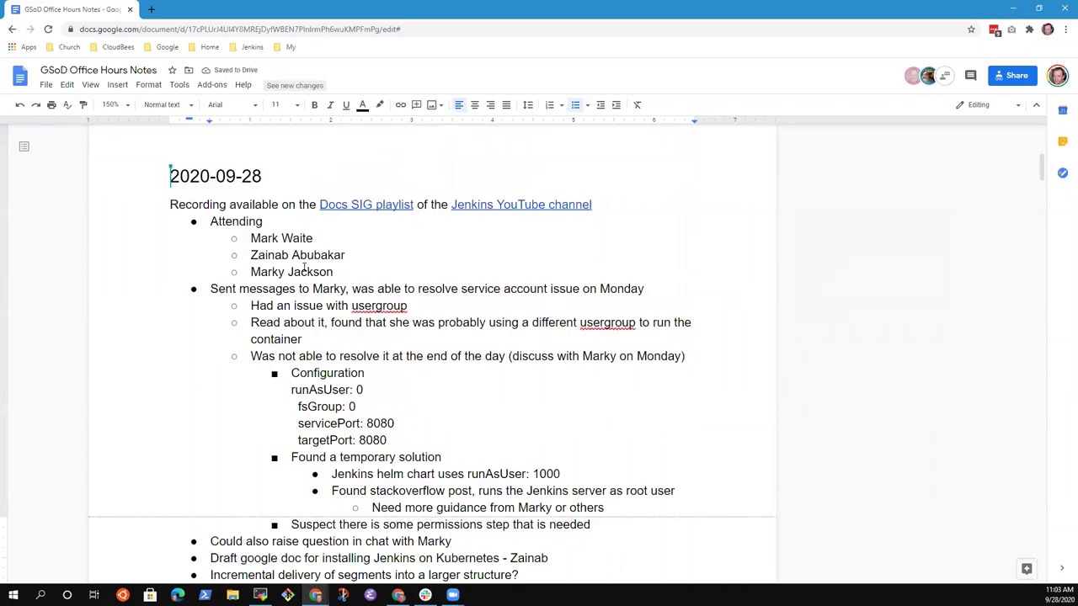
Step: Check the pasted issue notes and select the usergroup issue line
key("Up")
key("Up")
key("Up")
key("Up")
key("Up")
key("Up")
key("Up")
key("Up")
key("Up")
key("Up")
key("Up")
key("Up")
key("Up")
key("Up")
key("Up")
key("Up")
key("Up")
key("Down")
key("Down")
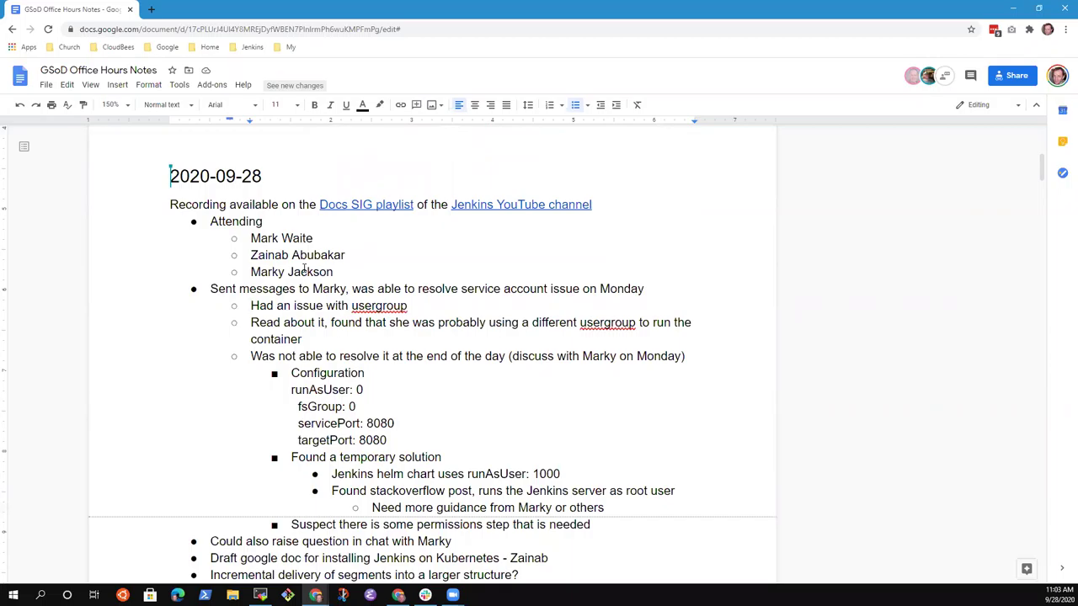
key("Down")
key("Down")
key("Down")
key("Up")
key("Up")
key("shift+End")
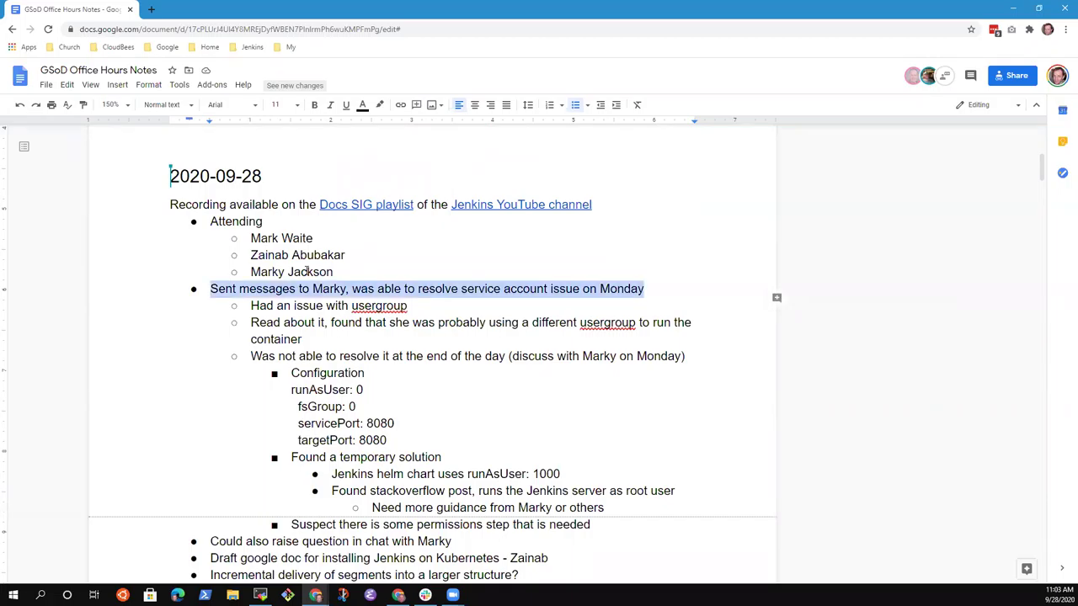
key("Right")
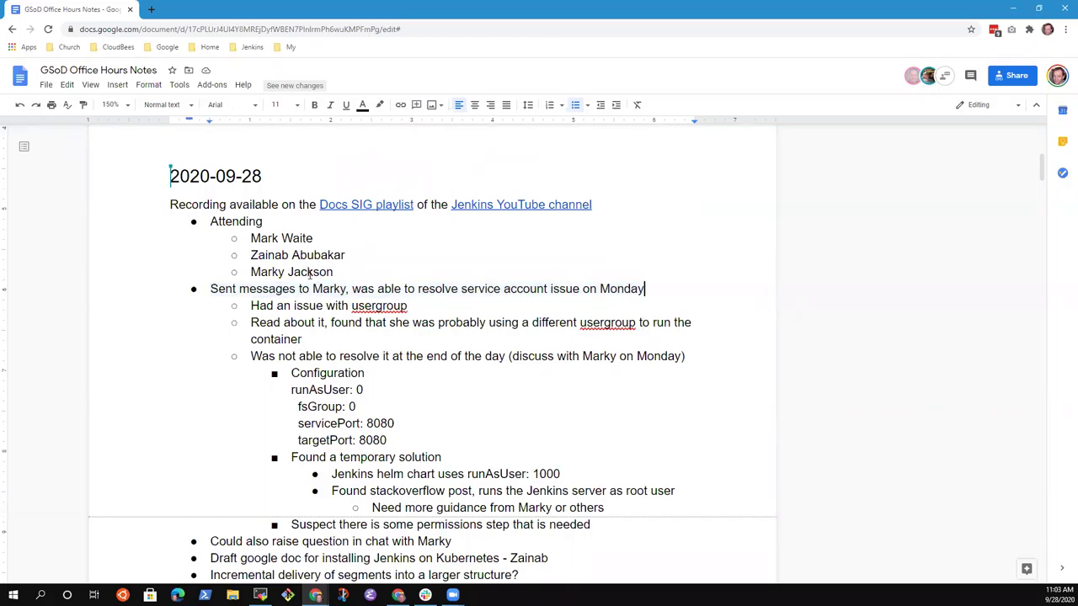
key("Down")
key("Home")
key("shift+End")
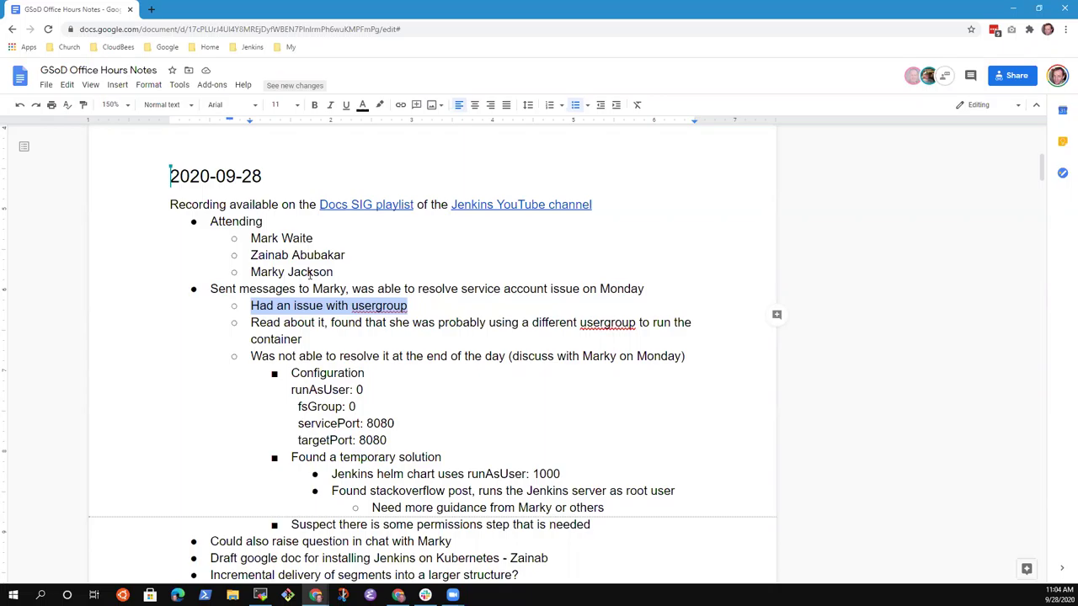
Step: Bring up the text context menu in the notes before screen sharing switches to VS Code
right_click(720, 508)
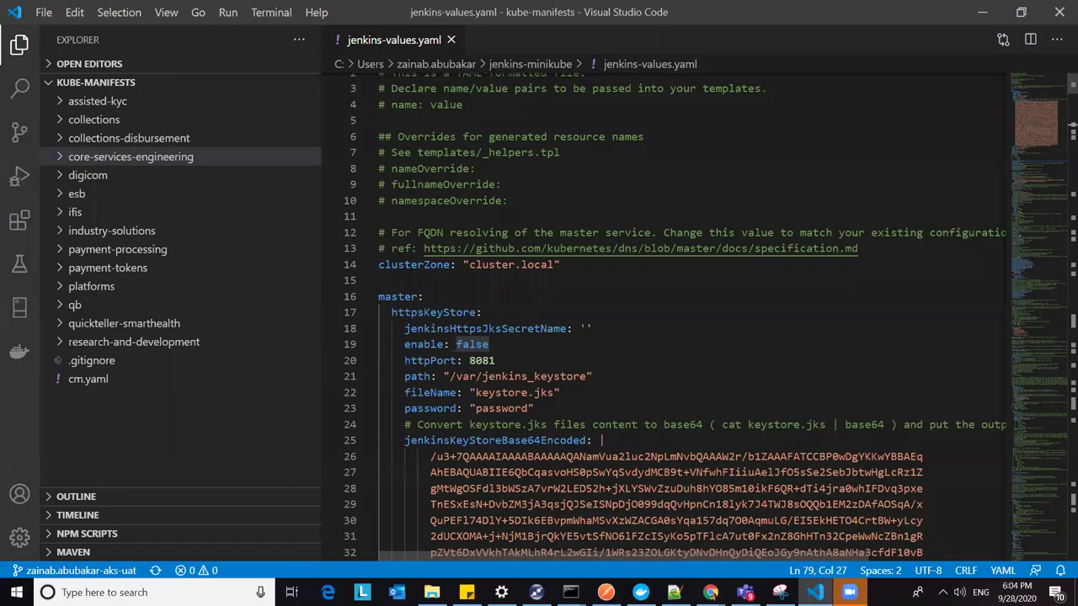
scroll(675, 195, "up", 1)
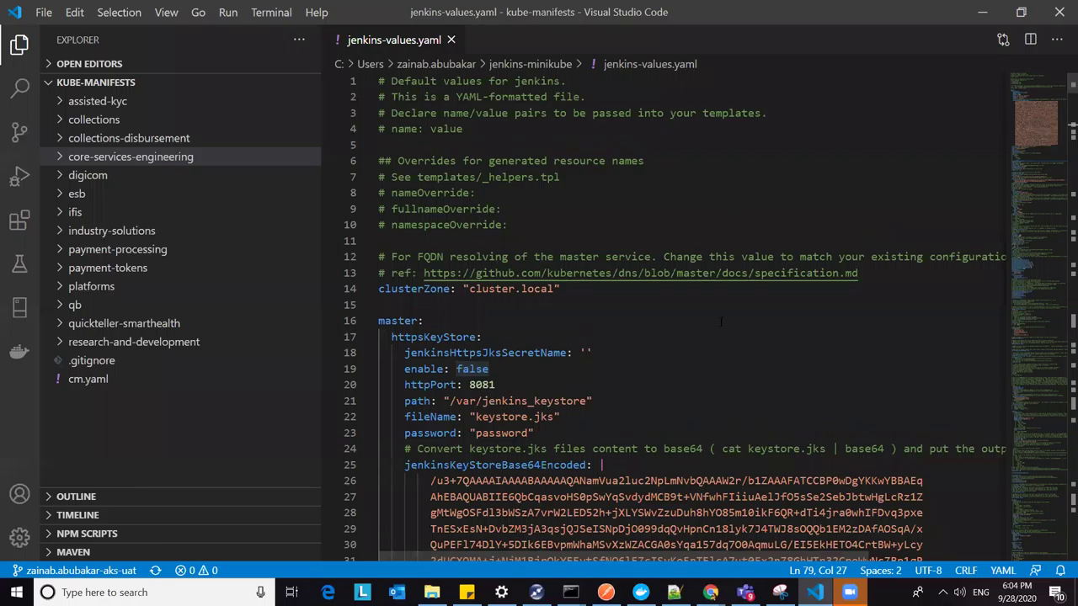
scroll(721, 320, "down", 9)
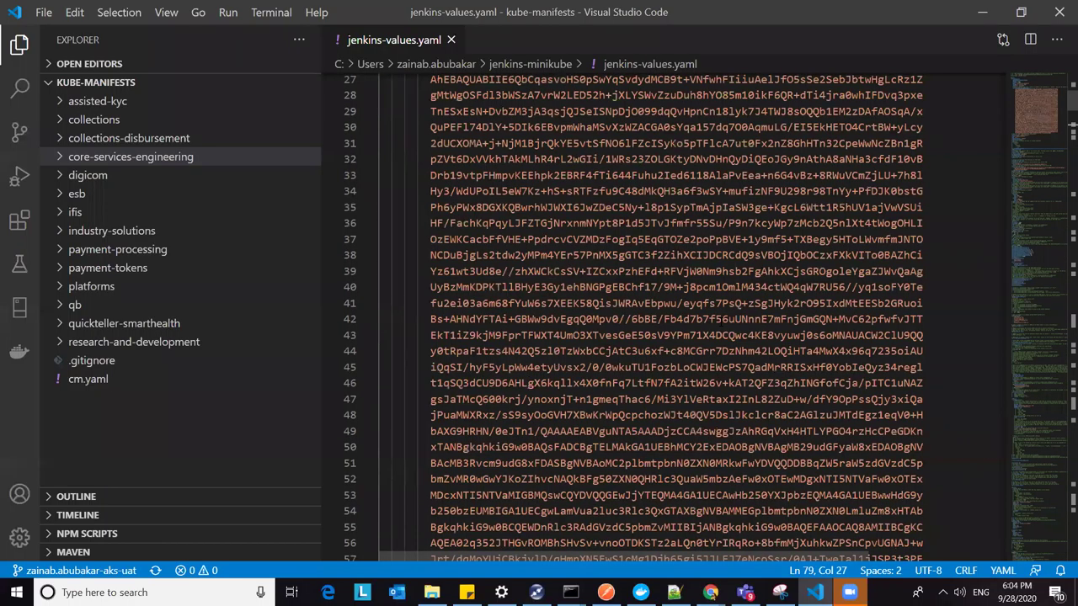
scroll(721, 321, "down", 12)
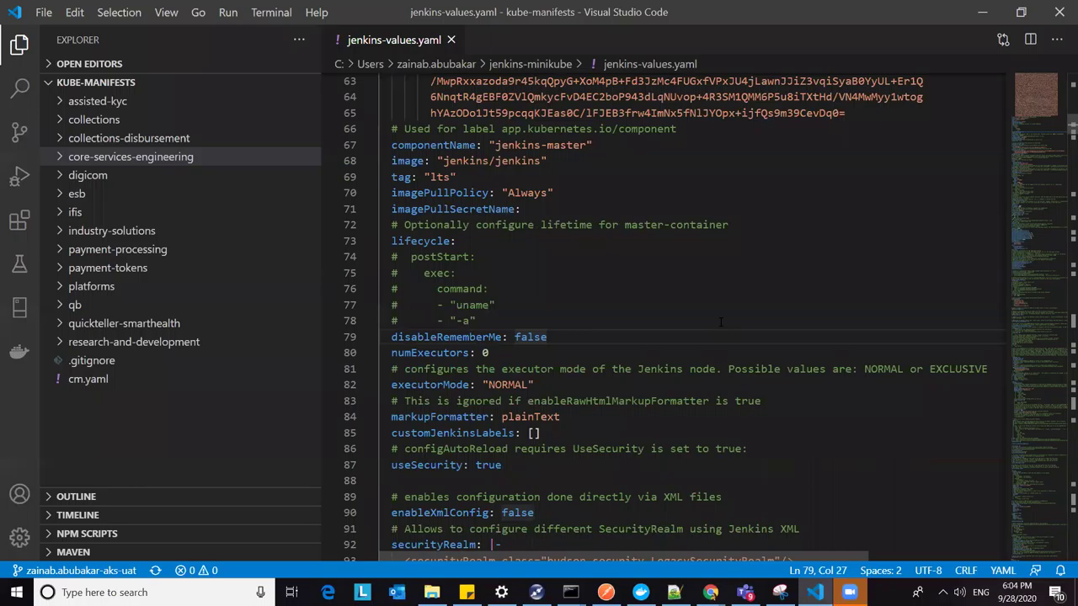
scroll(721, 322, "down", 10)
scroll(722, 307, "down", 3)
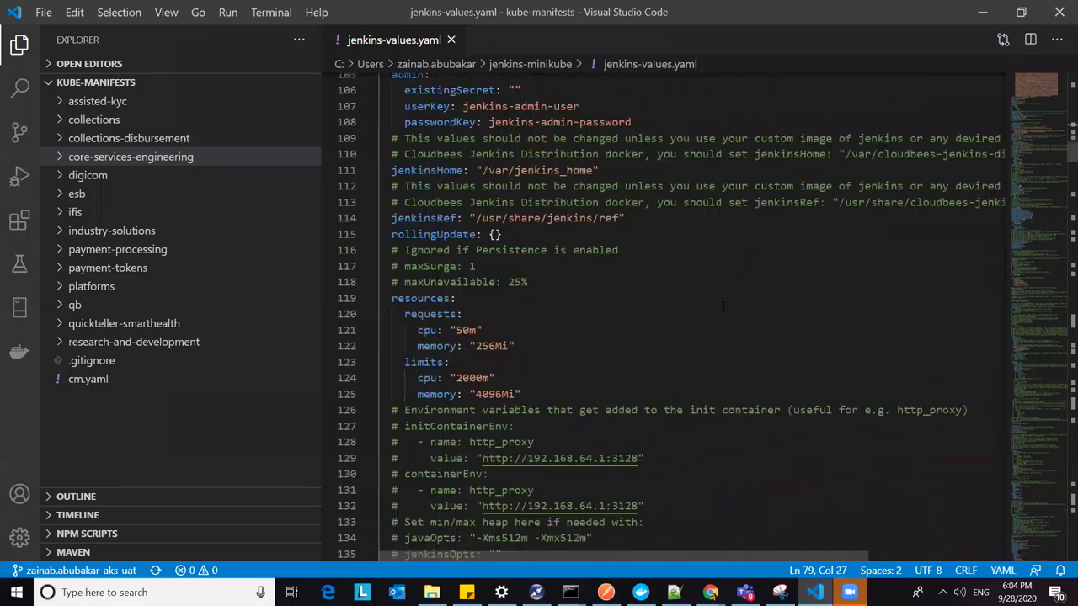
left_click(850, 122)
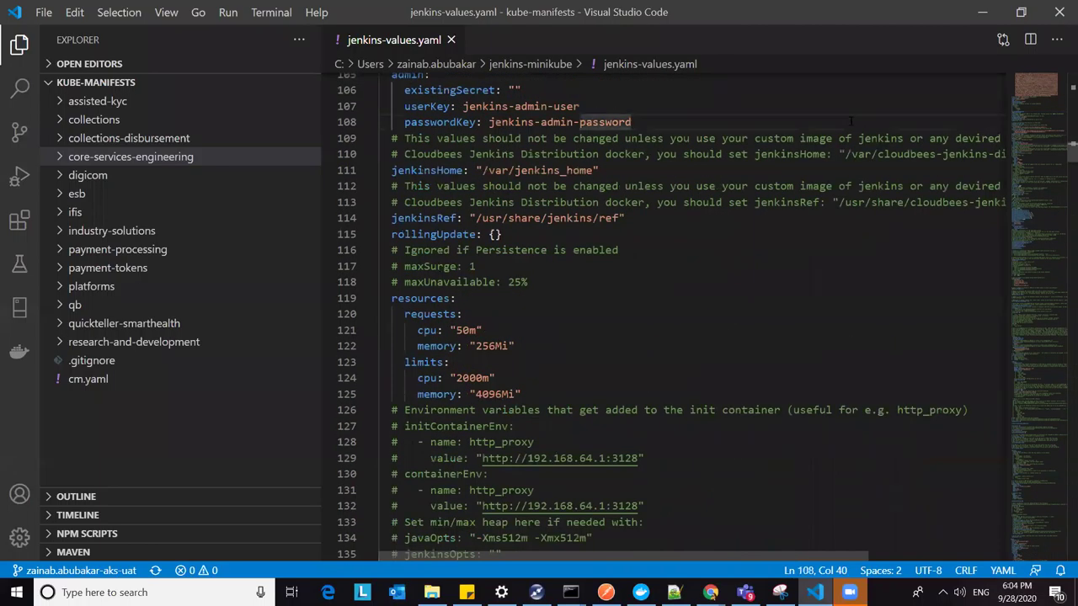
scroll(718, 193, "down", 2)
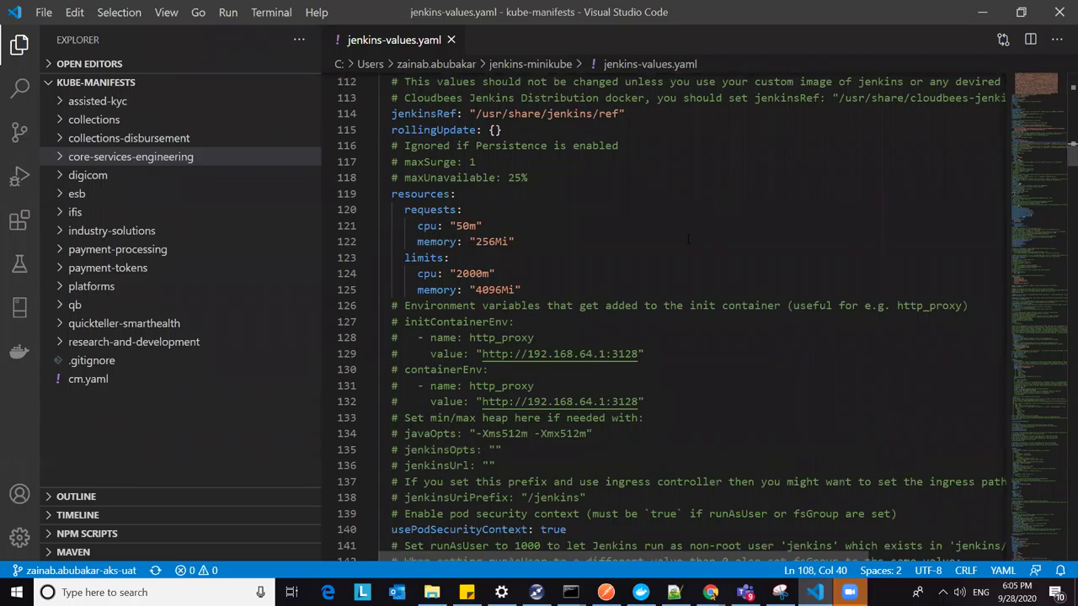
scroll(688, 240, "down", 4)
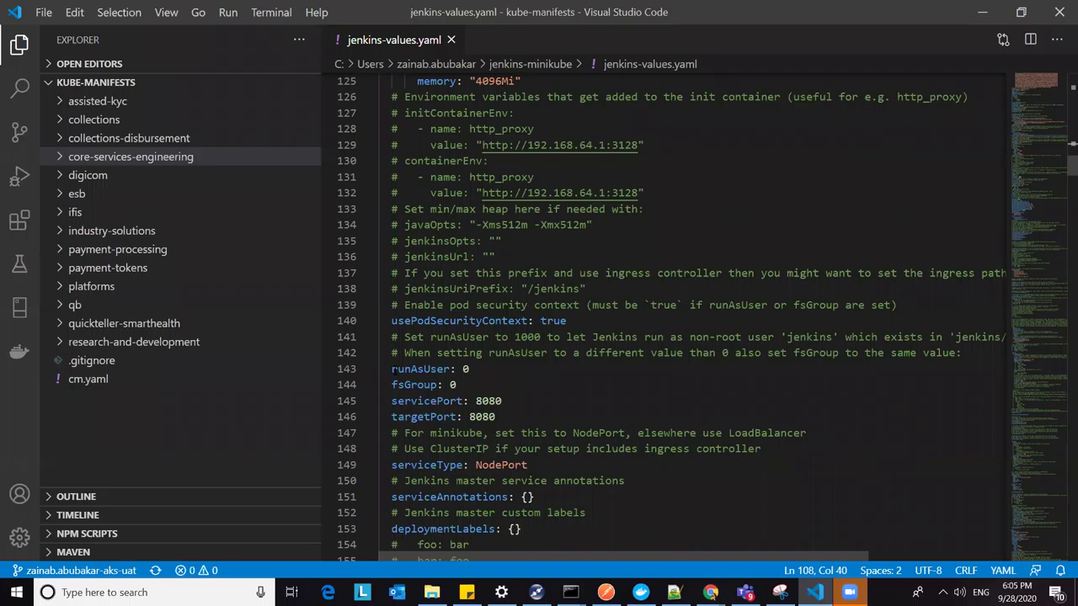
left_click_drag(390, 369, 519, 422)
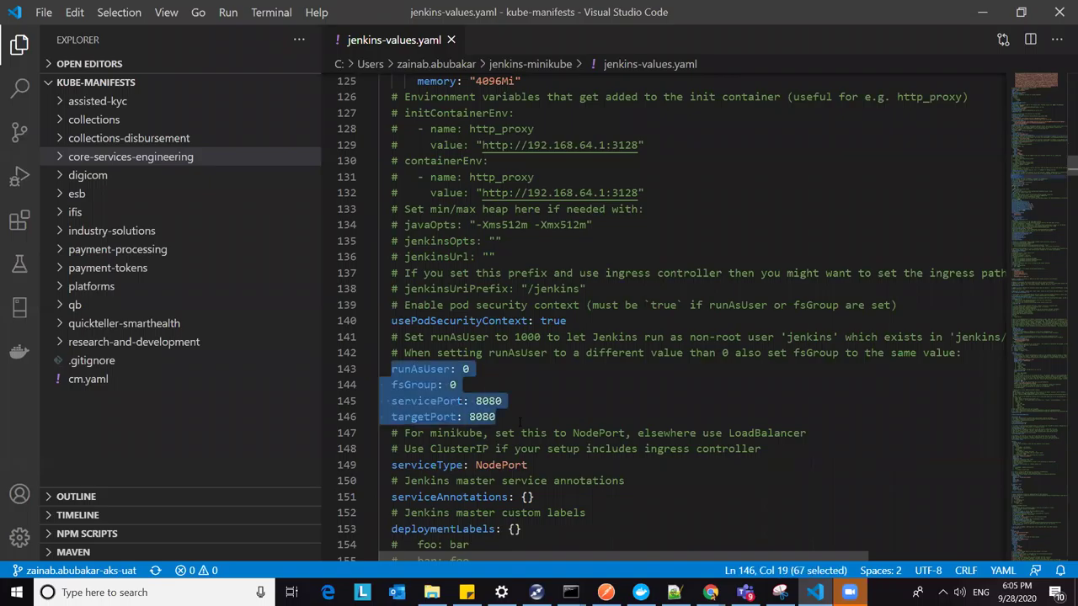
double_click(453, 385)
double_click(465, 369)
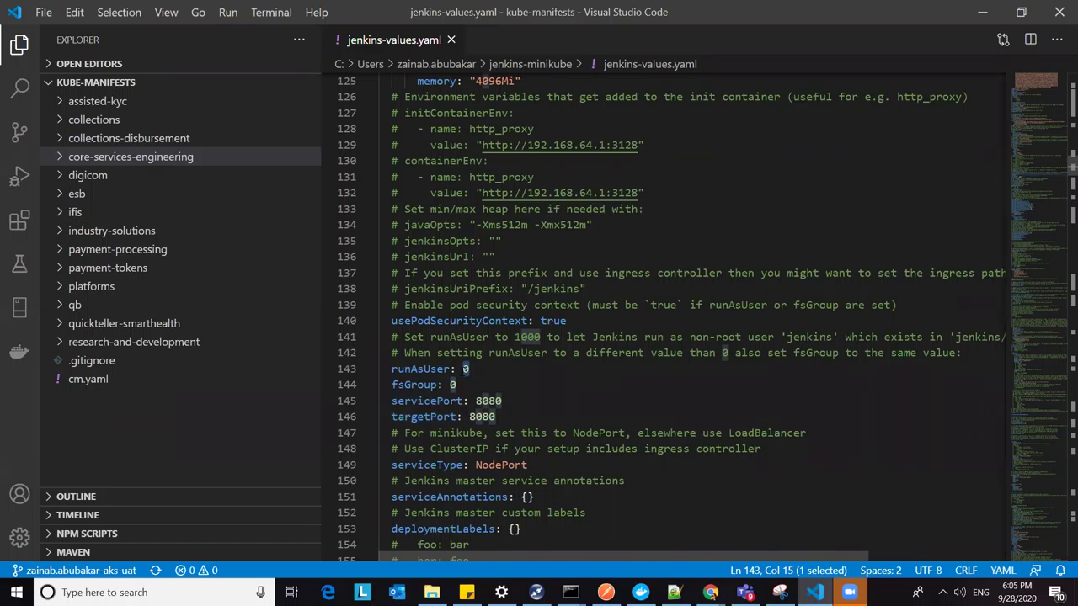
key("Down")
left_click(451, 385)
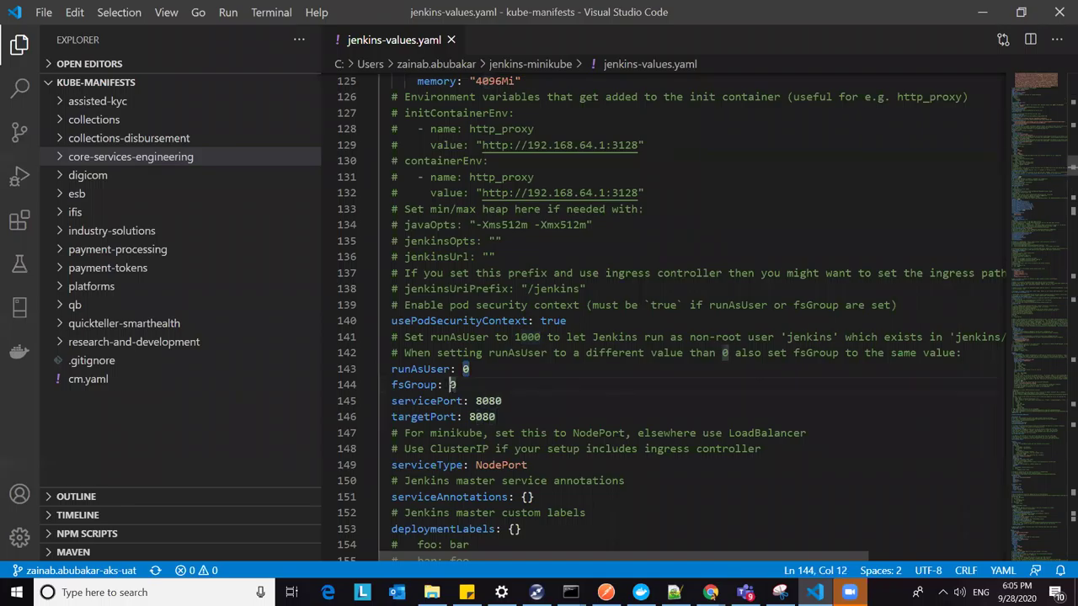
left_click(412, 385)
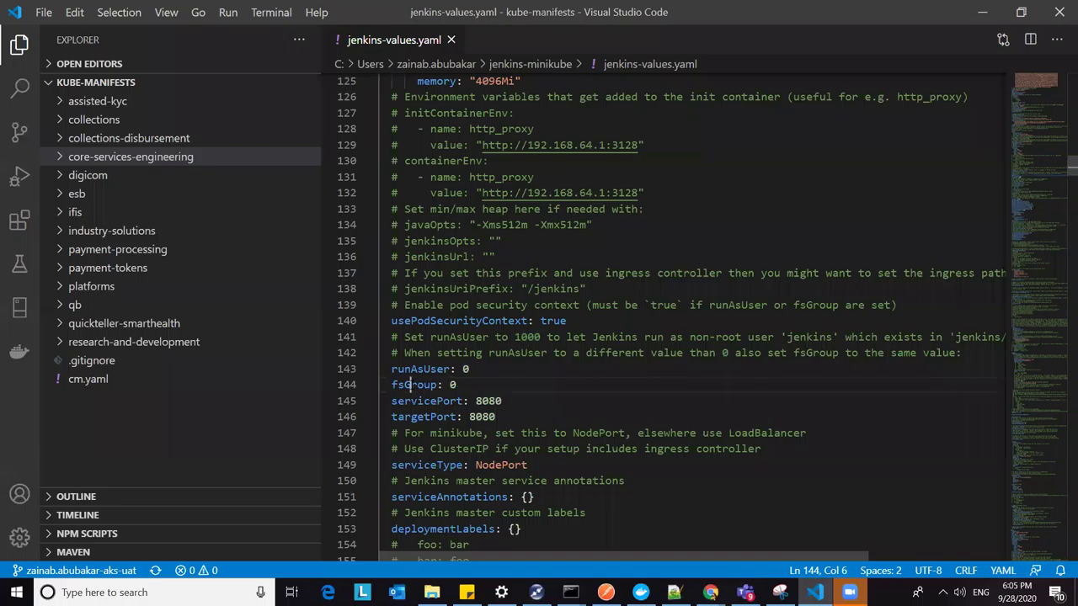
double_click(412, 385)
left_click(466, 369)
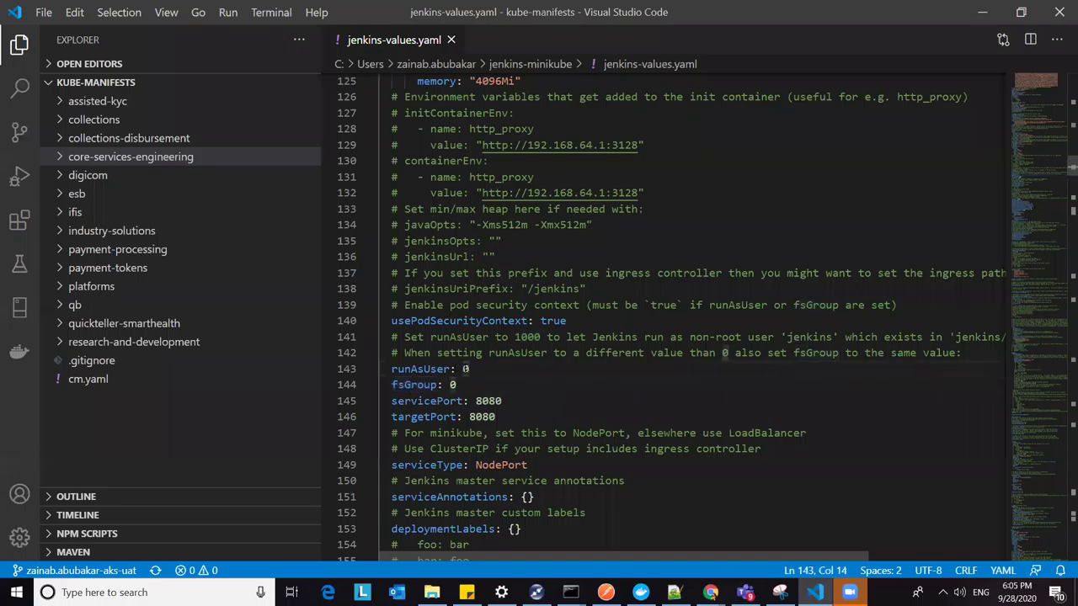
type("1000")
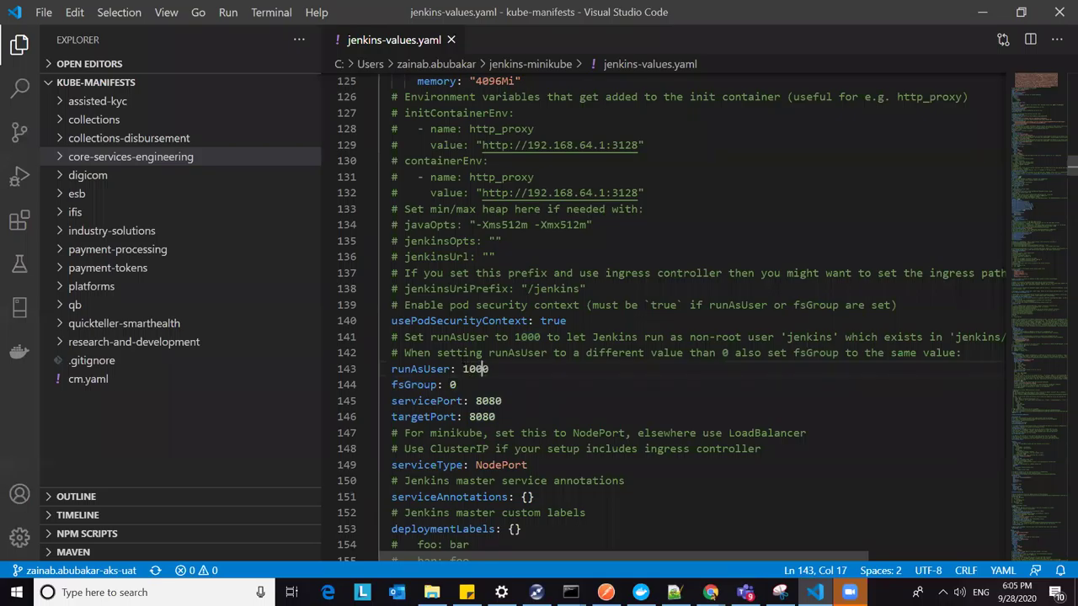
left_click(451, 384)
left_click(490, 369)
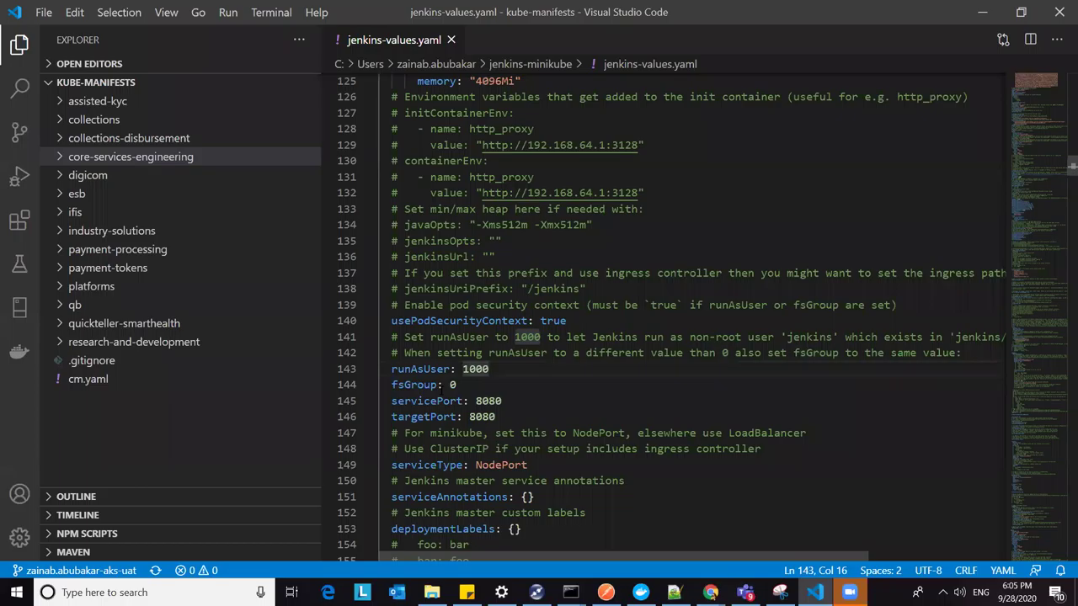
left_click(452, 385)
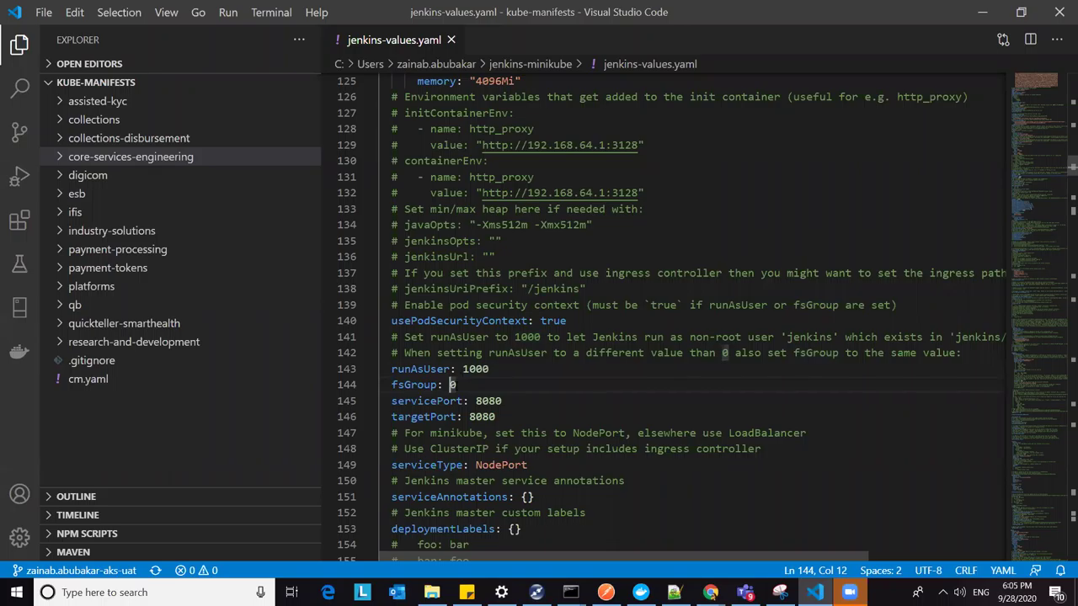
left_click(514, 367)
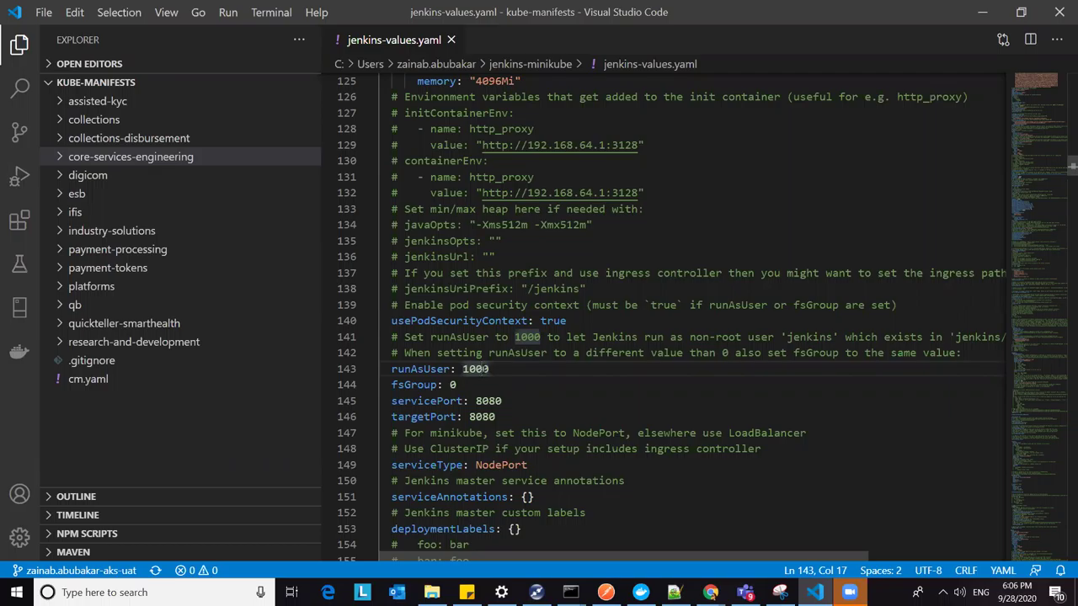
type("0")
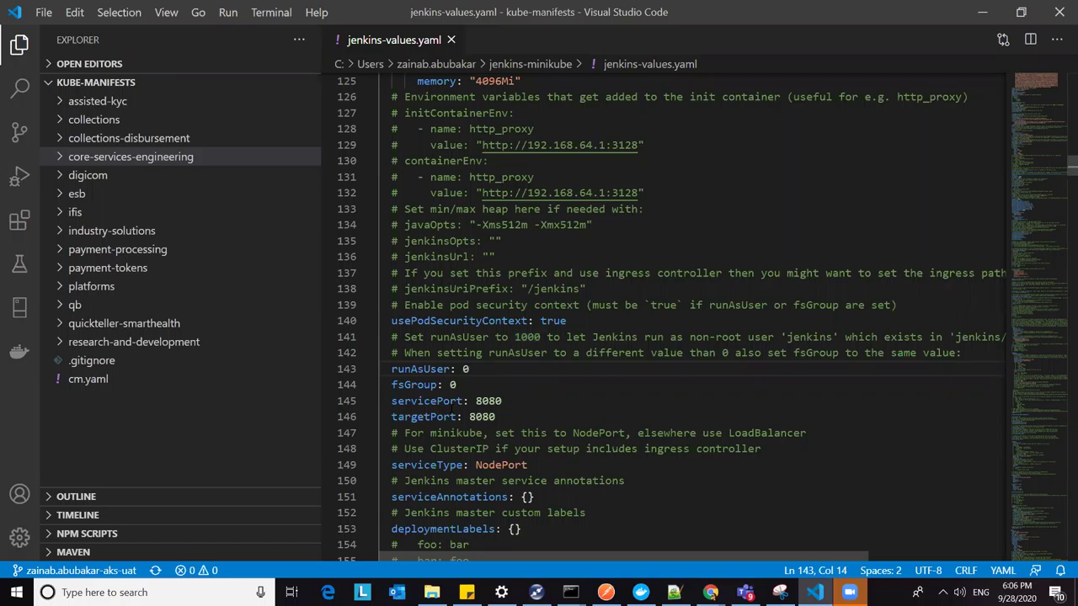
scroll(529, 380, "up", 1)
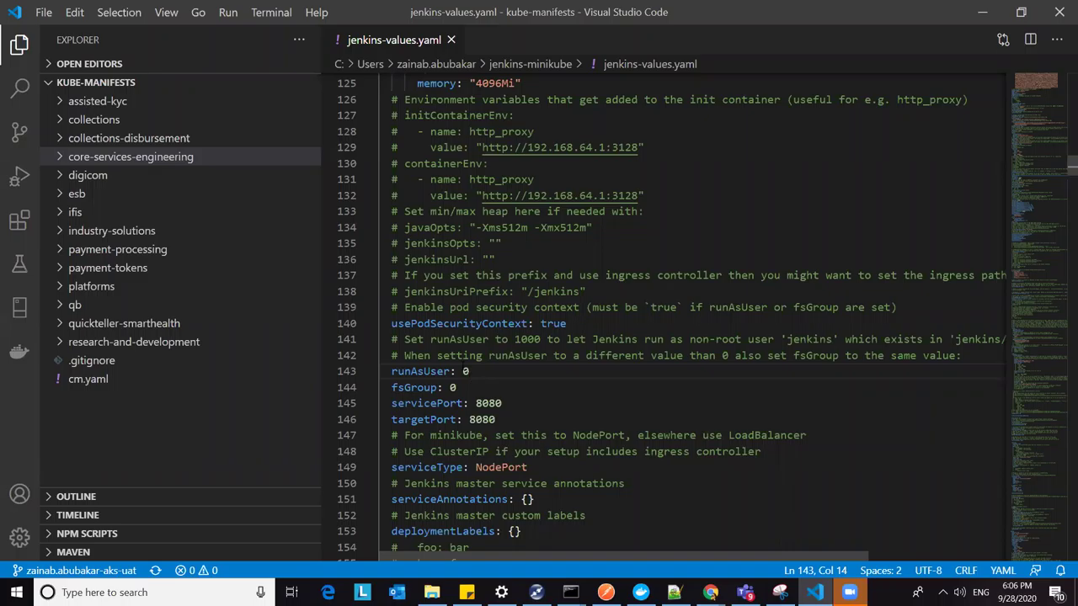
left_click(452, 388)
key("BackSpace")
left_click(482, 371)
left_click(602, 407)
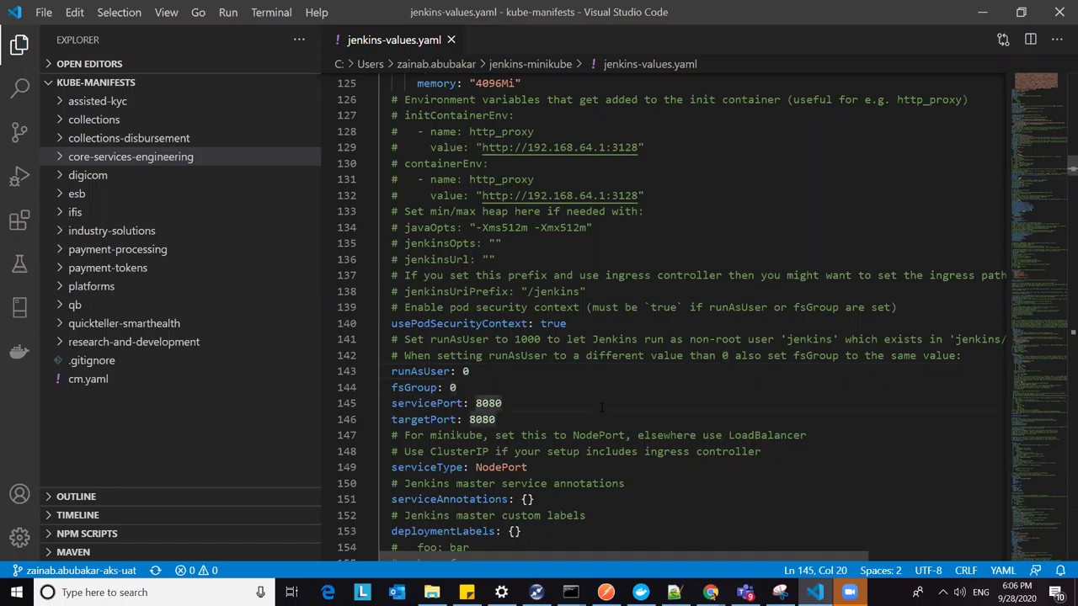
left_click(484, 383)
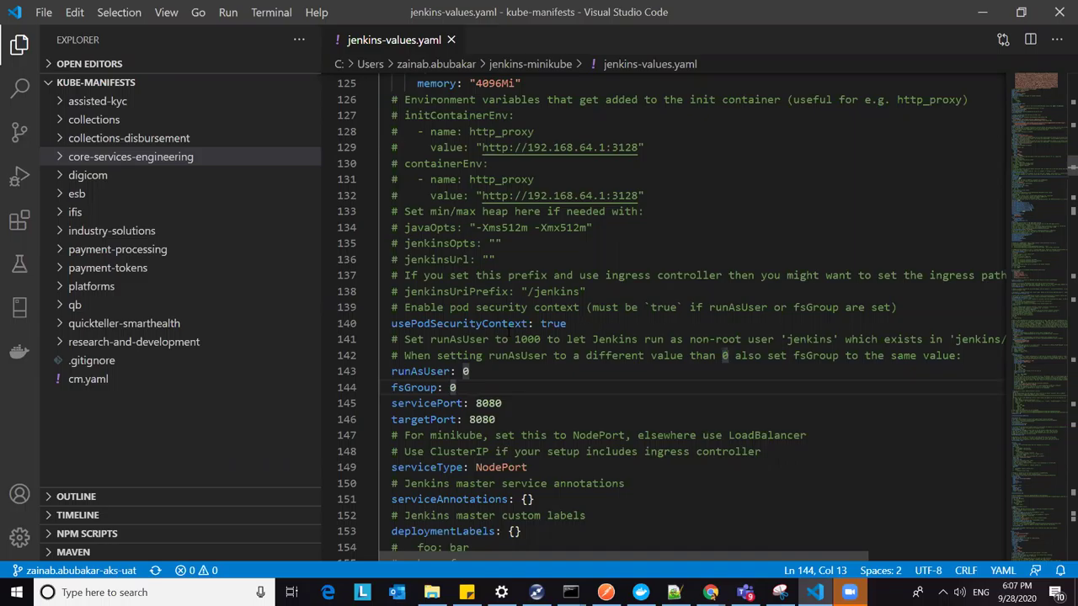
left_click(450, 387)
left_click(472, 372)
left_click(452, 388)
right_click(472, 378)
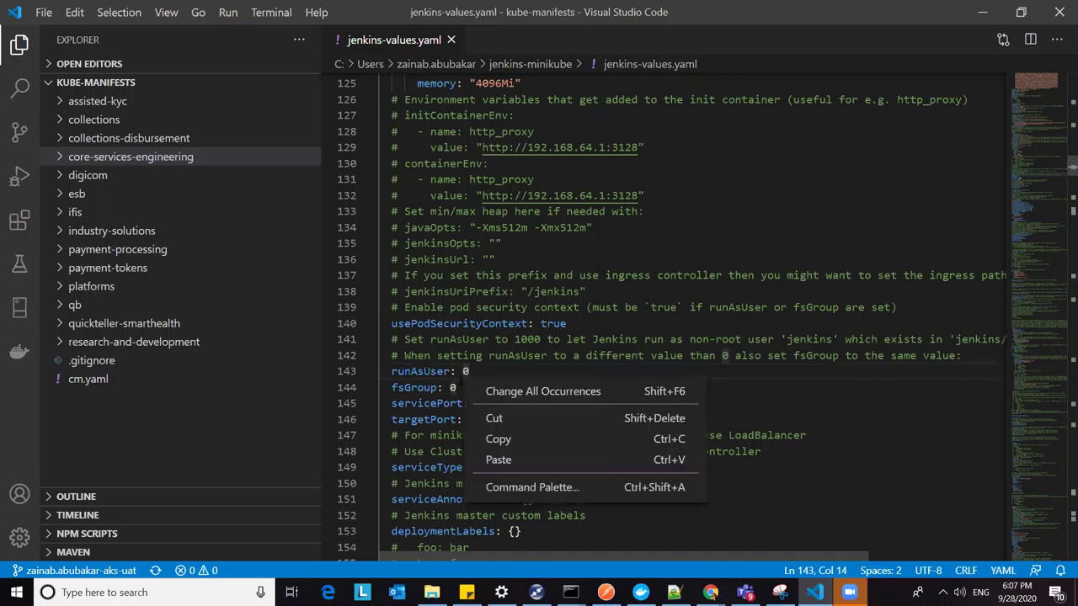
key("Escape")
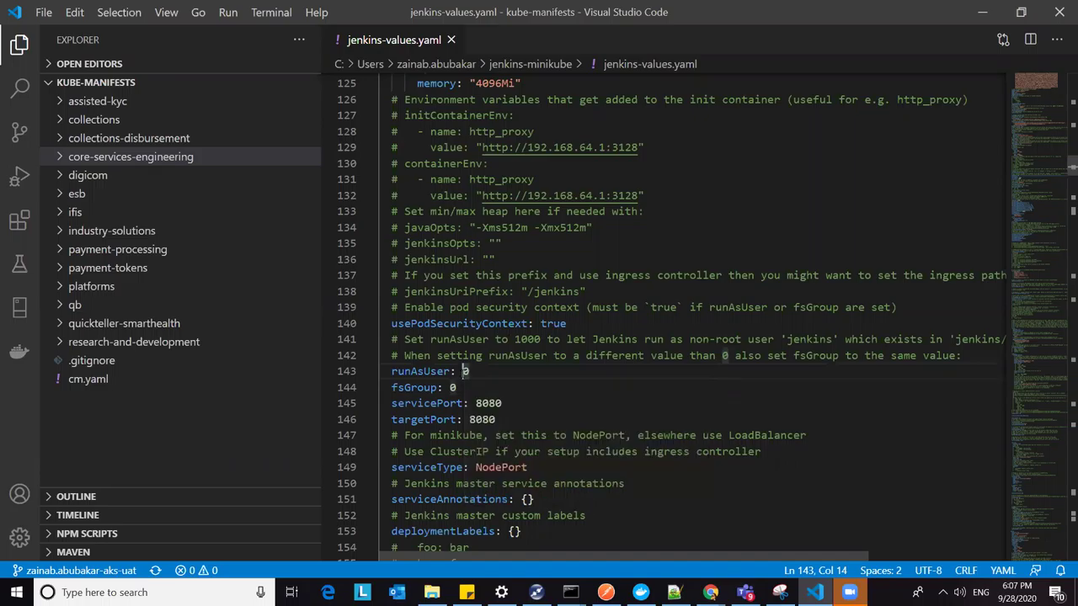
left_click(452, 387)
left_click(465, 372)
left_click(451, 388)
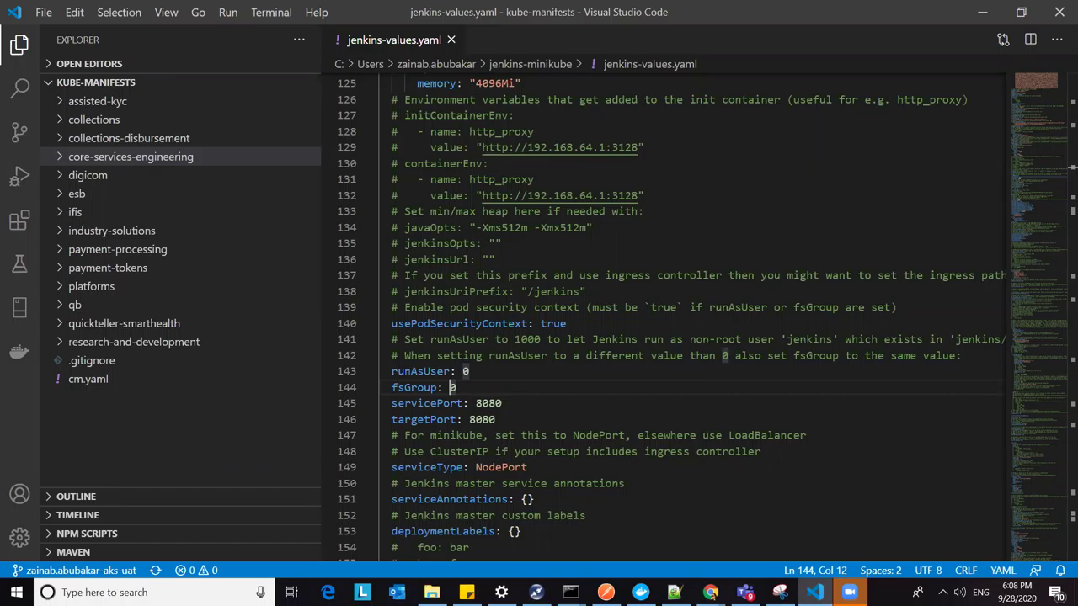
left_click(711, 592)
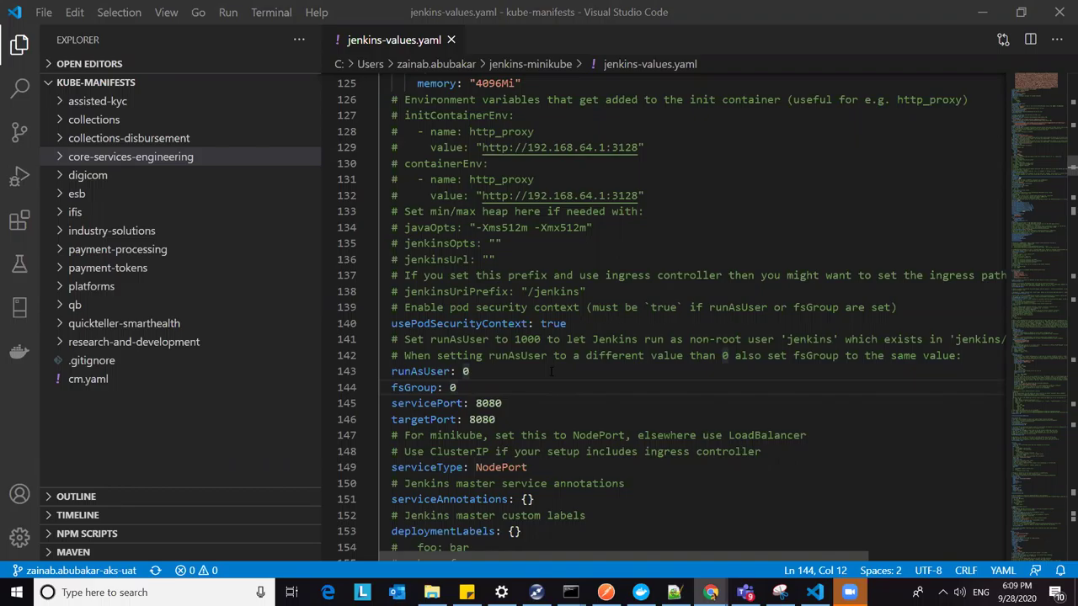
scroll(552, 371, "up", 9)
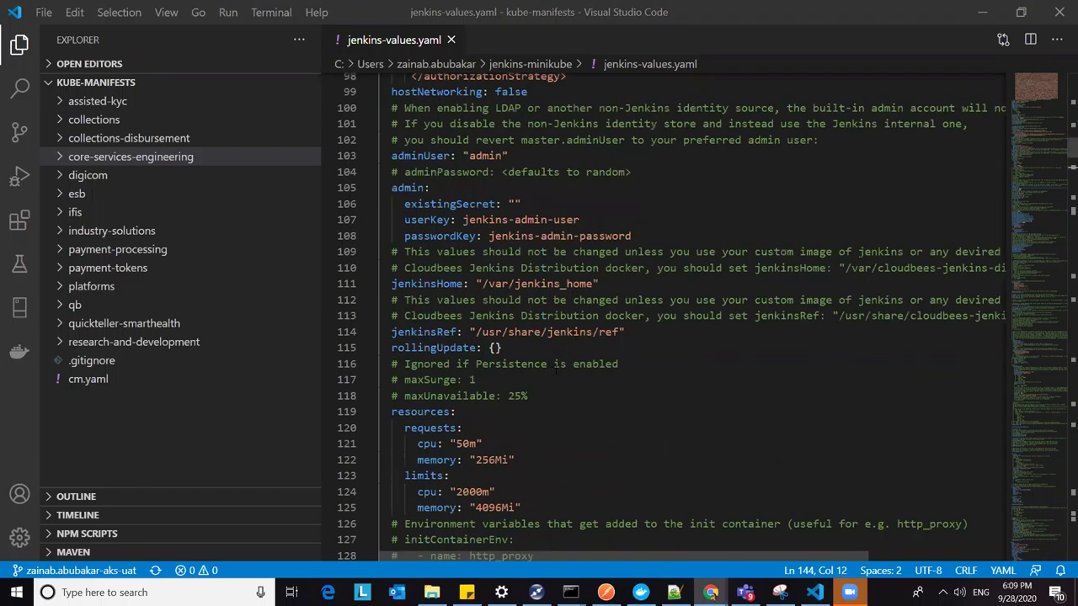
scroll(555, 368, "up", 20)
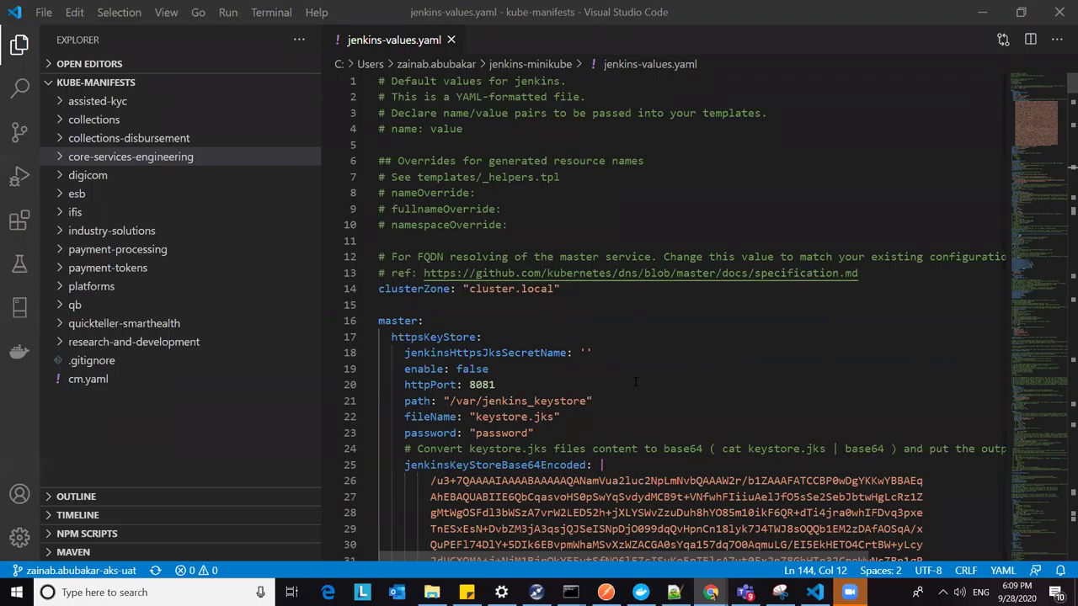
scroll(636, 381, "down", 1)
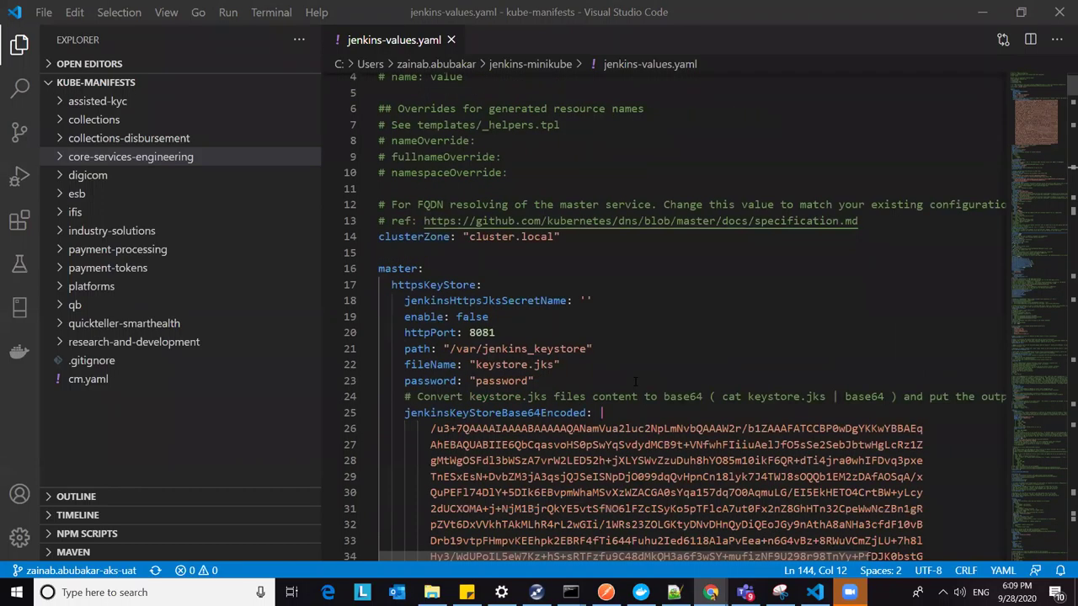
scroll(635, 381, "down", 3)
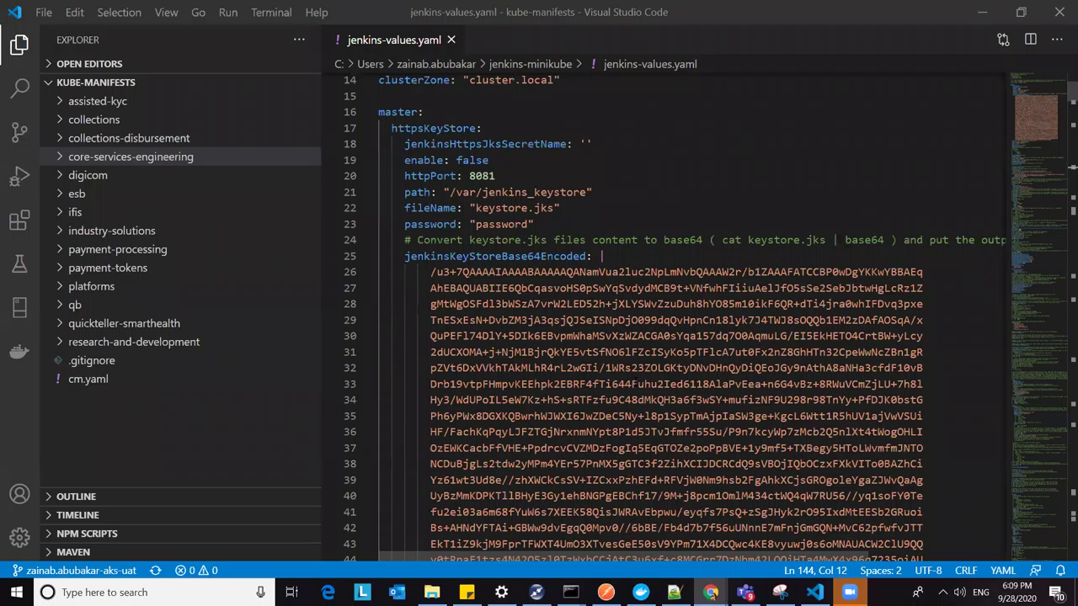
scroll(636, 320, "down", 4)
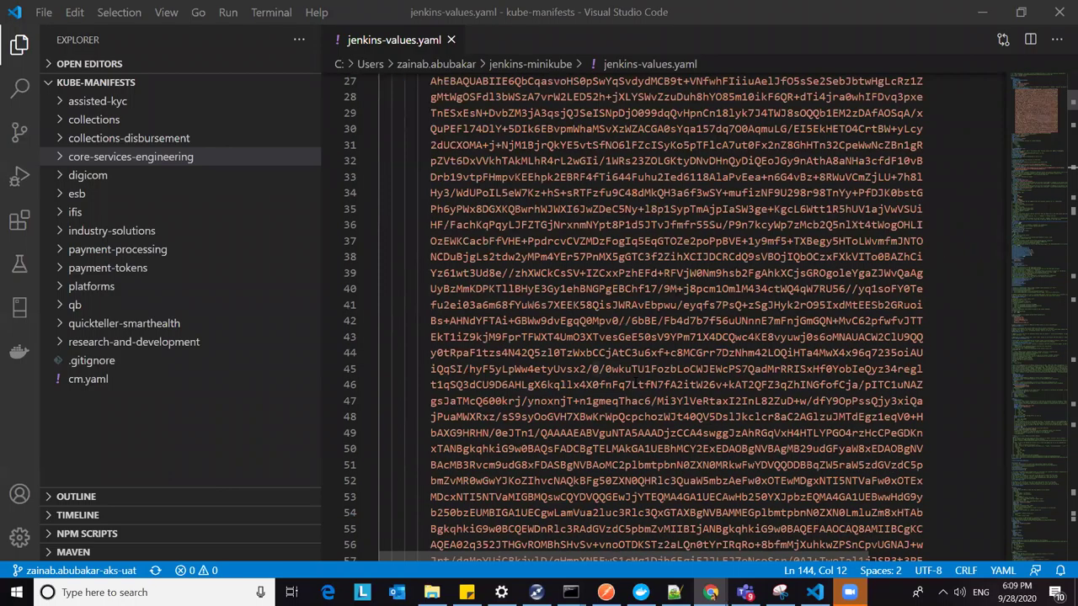
scroll(636, 381, "down", 10)
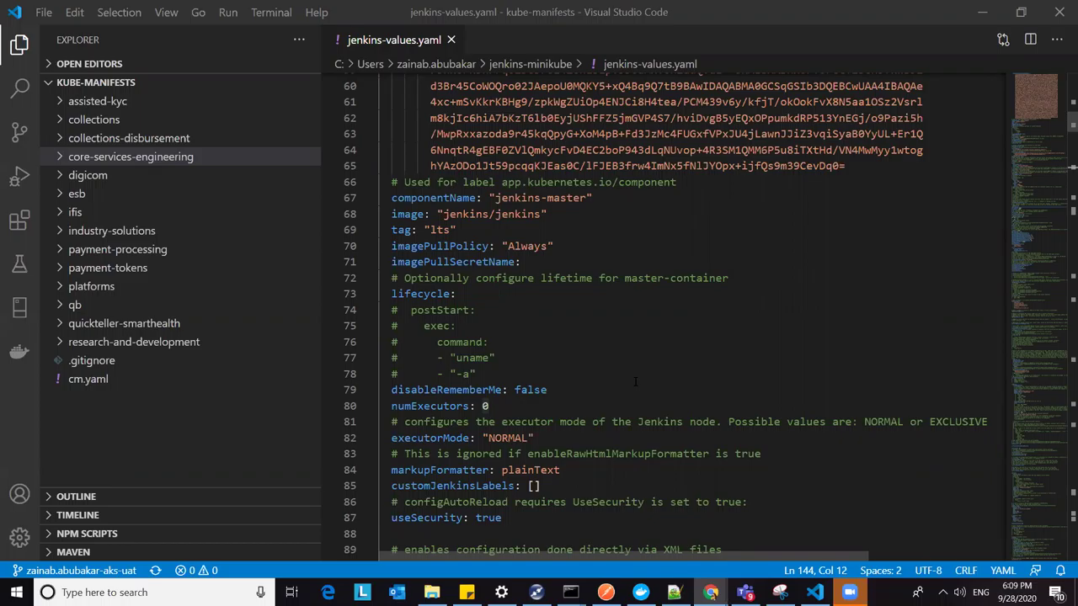
scroll(636, 383, "down", 2)
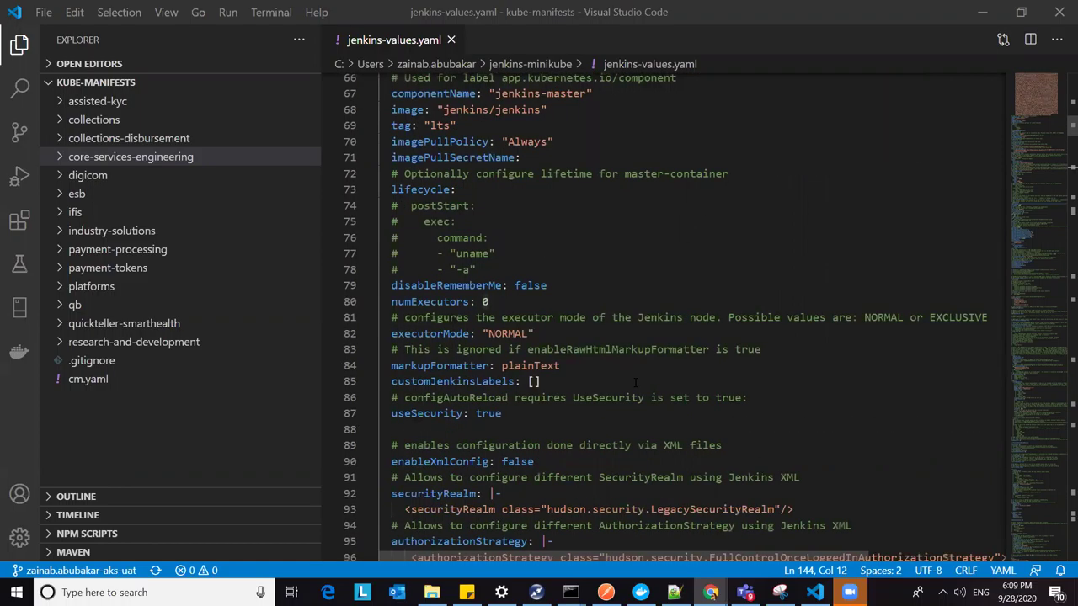
scroll(636, 383, "down", 1)
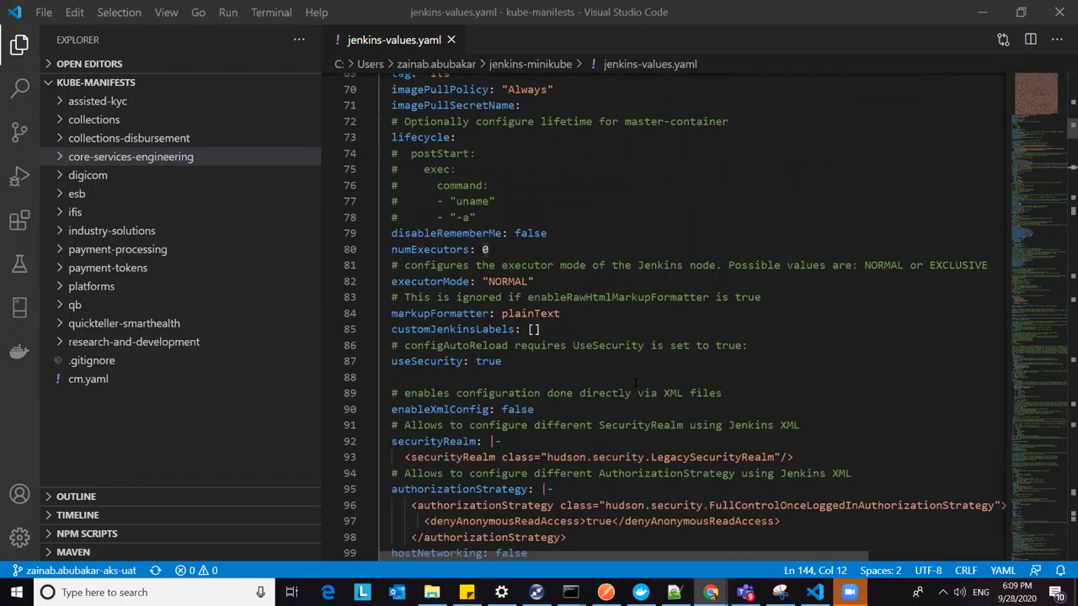
scroll(636, 383, "down", 1)
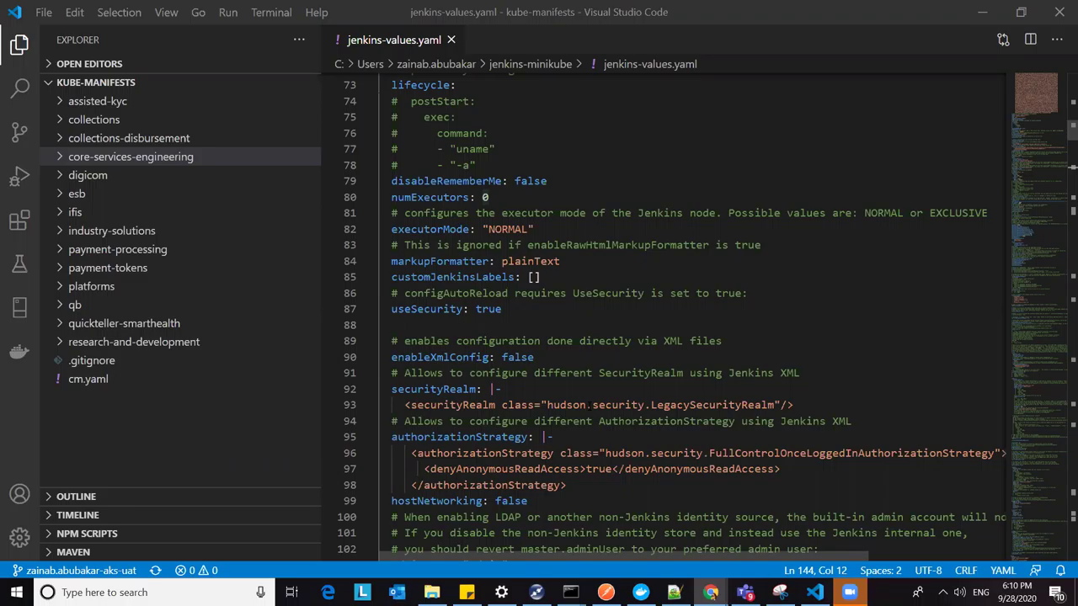
Step: Open jenkins-sa.yaml from the jenkins-minikube folder via File > Open File
left_click(38, 17)
left_click(84, 90)
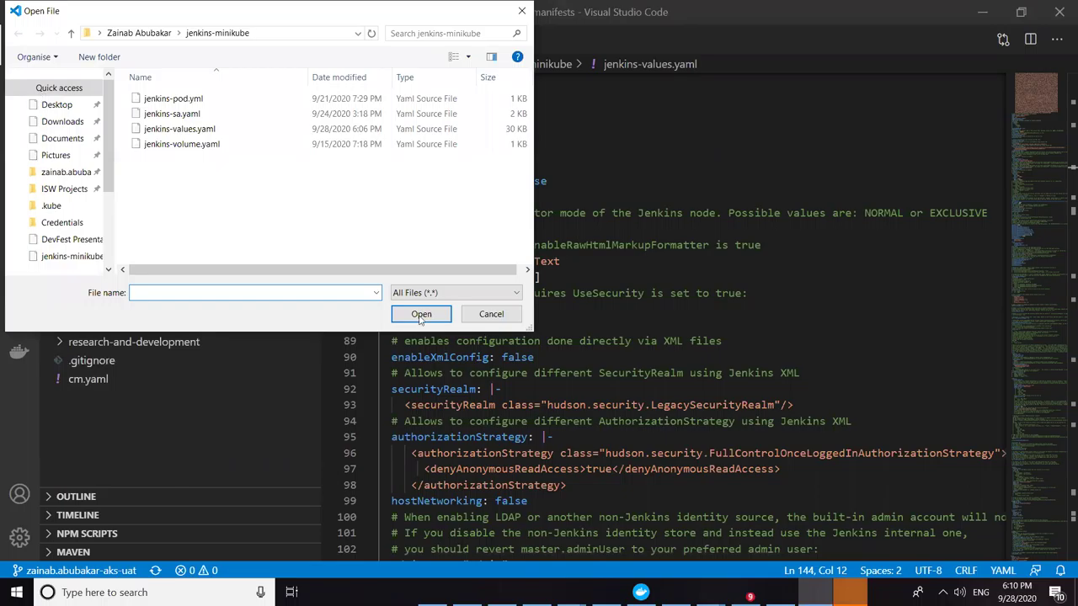
key("Down")
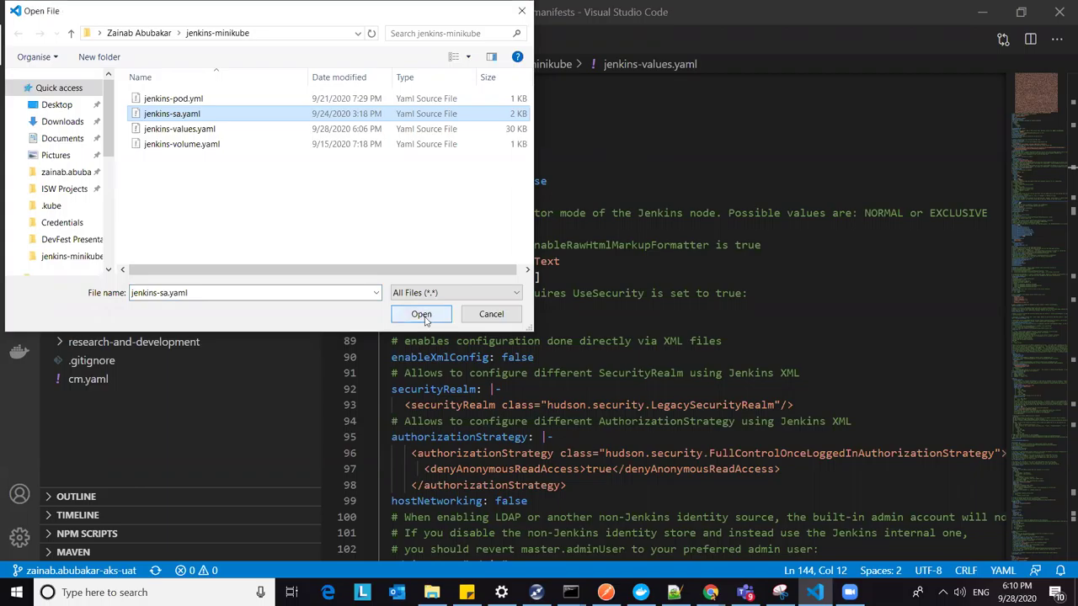
key("Return")
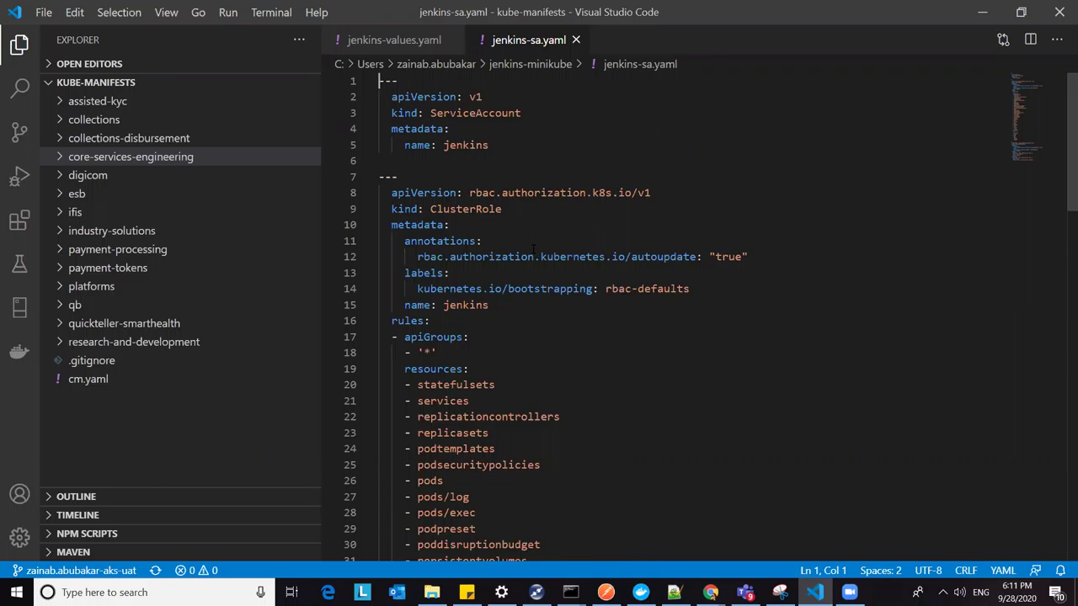
scroll(563, 289, "down", 6)
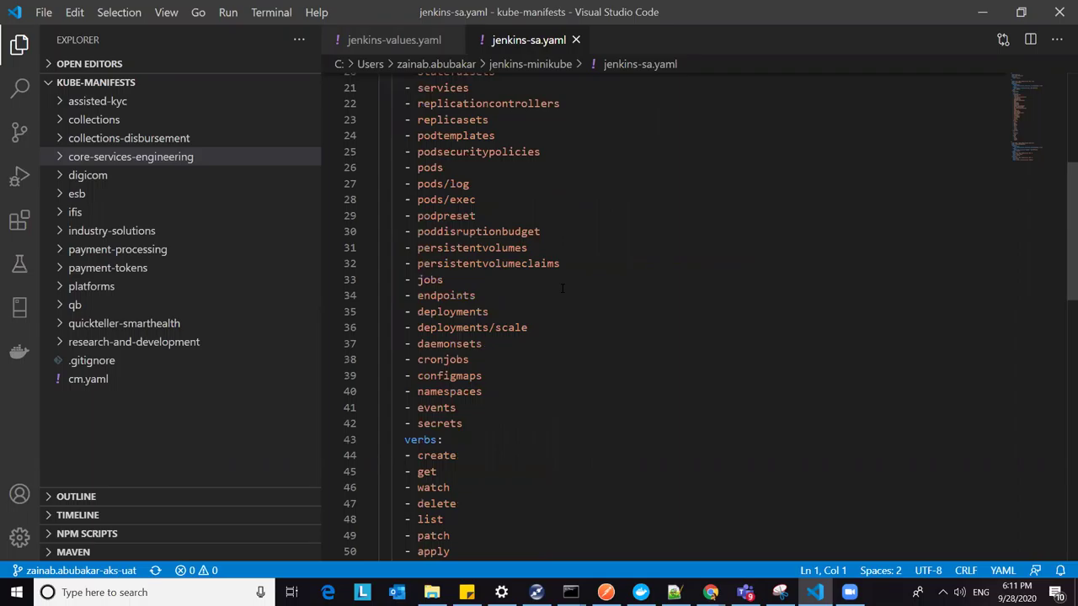
scroll(563, 288, "down", 1)
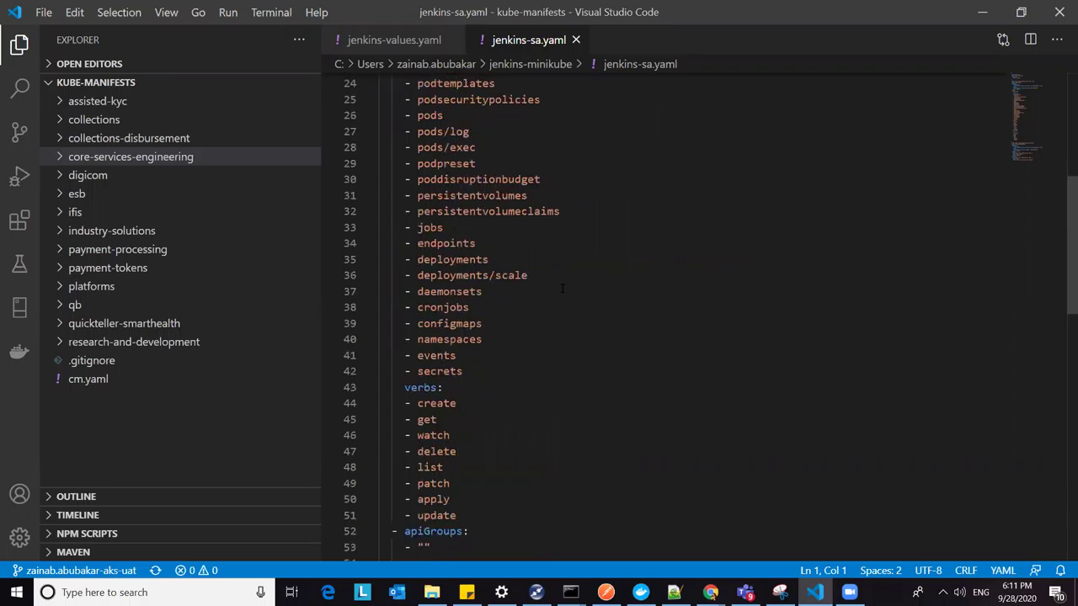
scroll(562, 289, "down", 5)
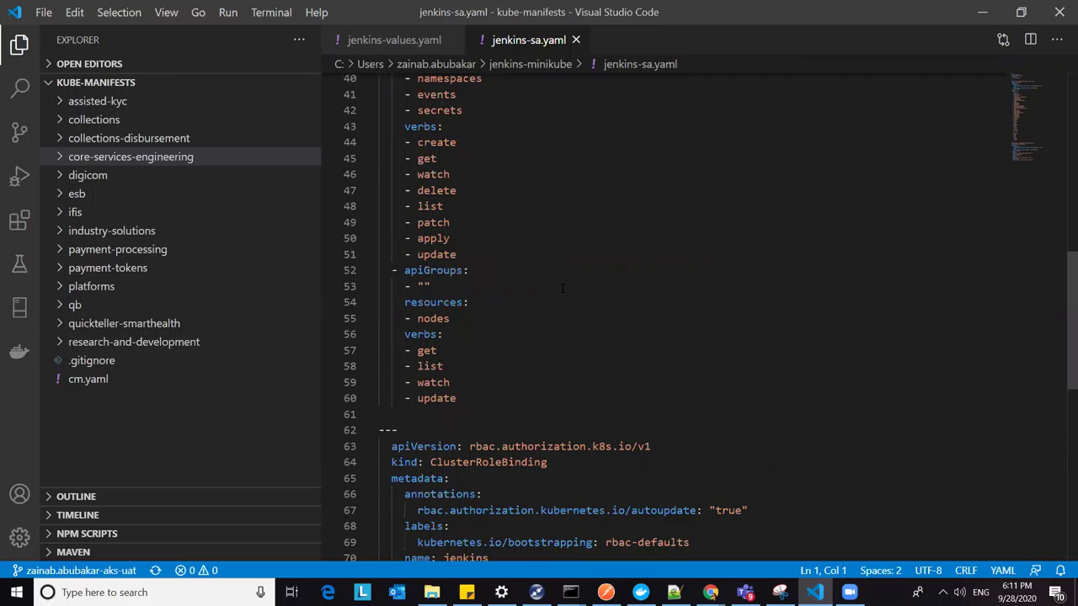
scroll(563, 289, "down", 4)
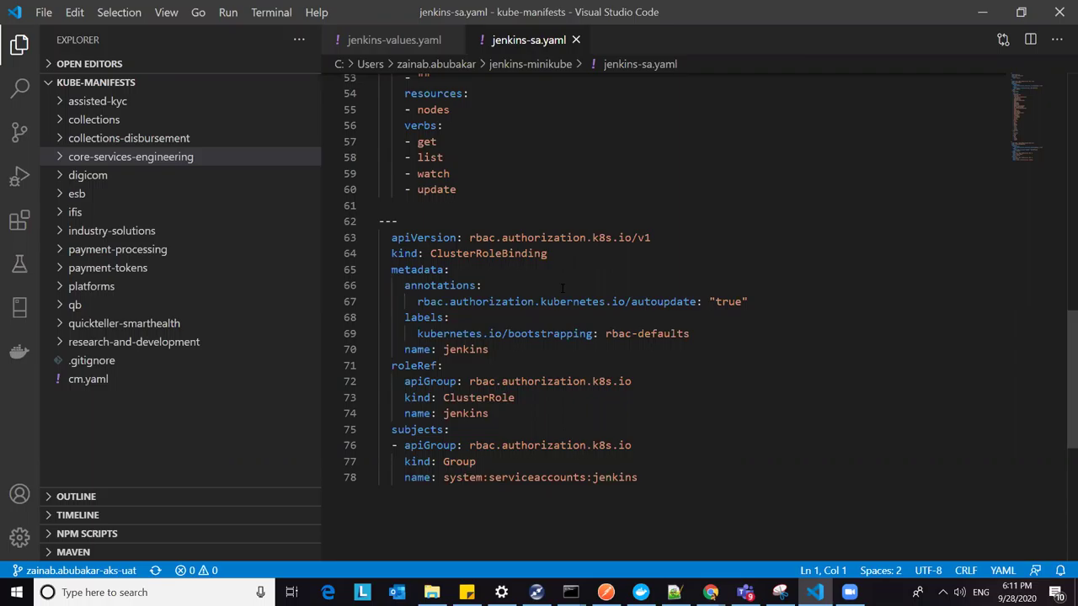
scroll(572, 294, "up", 5)
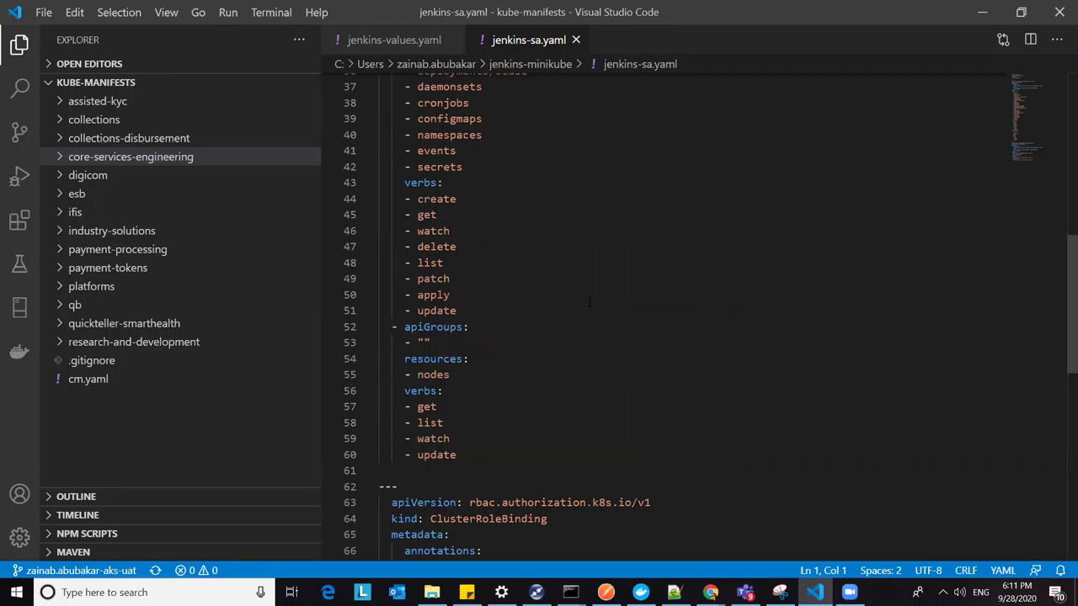
scroll(589, 301, "up", 12)
scroll(590, 302, "down", 1)
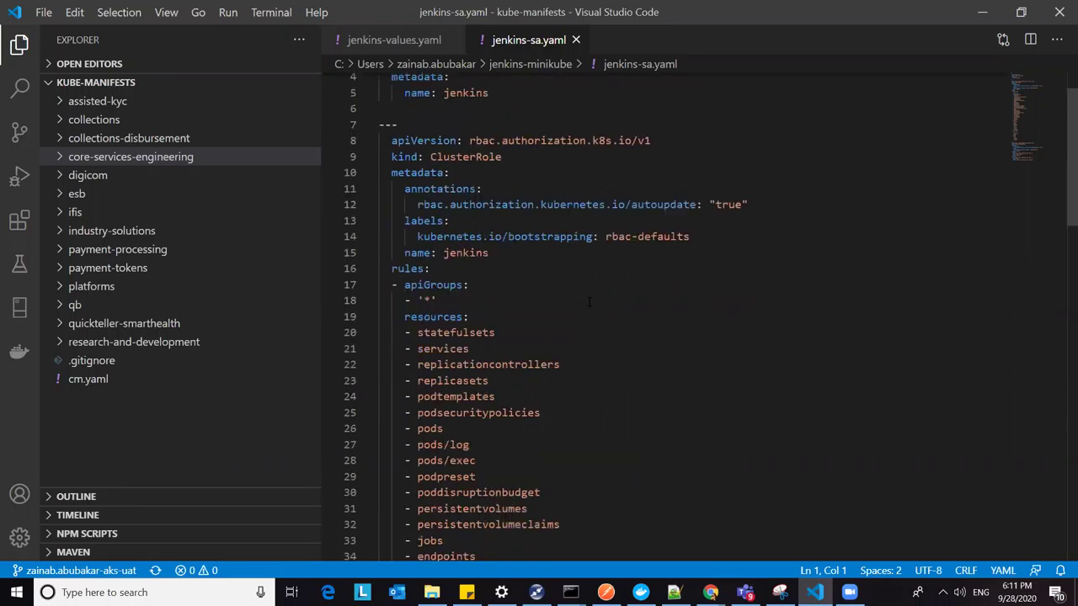
scroll(589, 301, "down", 1)
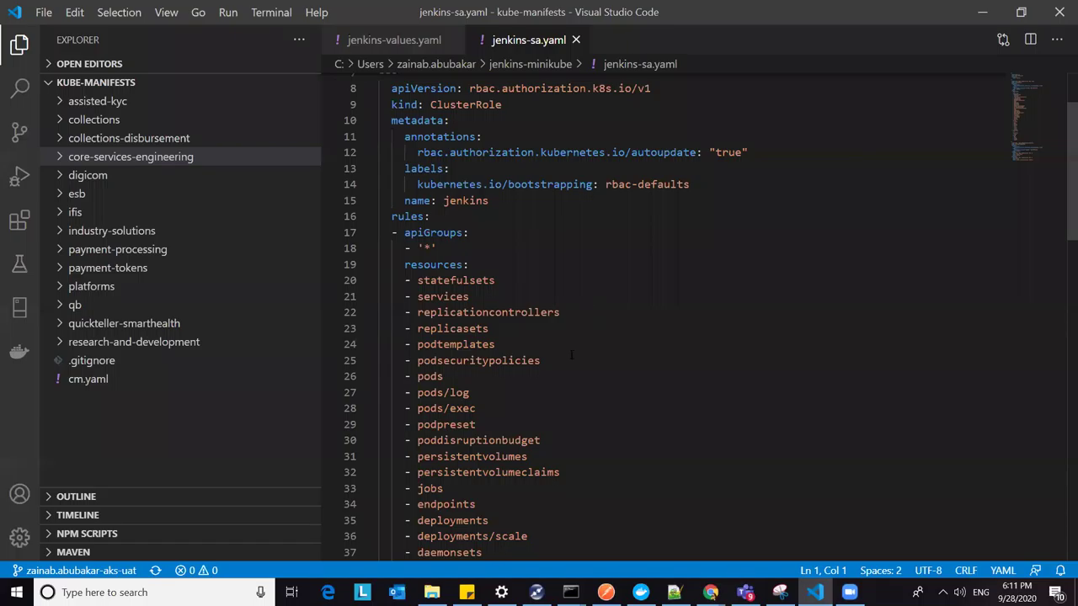
scroll(571, 355, "down", 1)
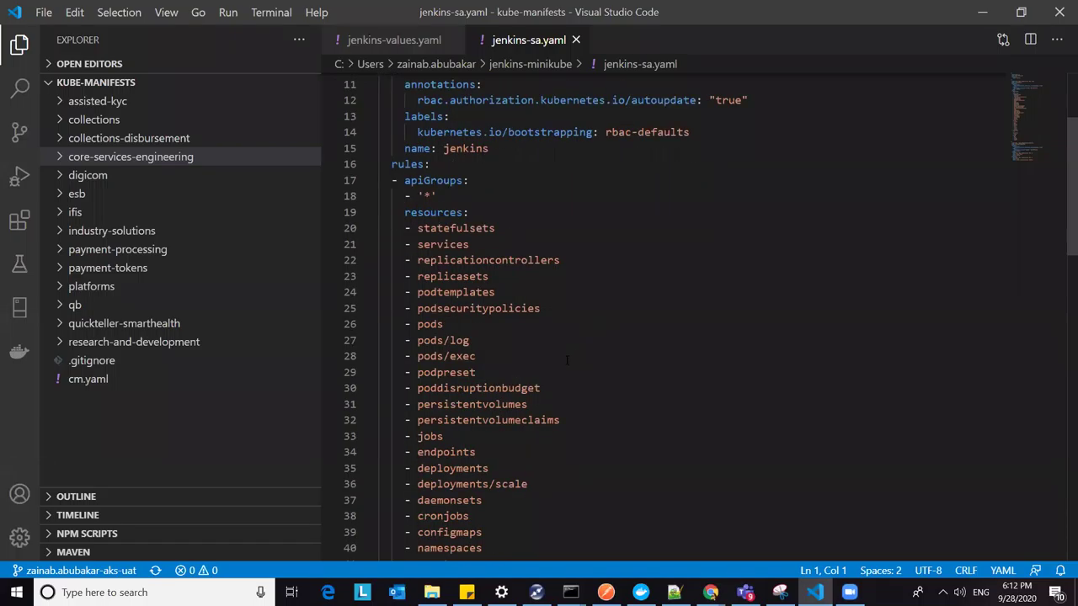
scroll(567, 361, "down", 5)
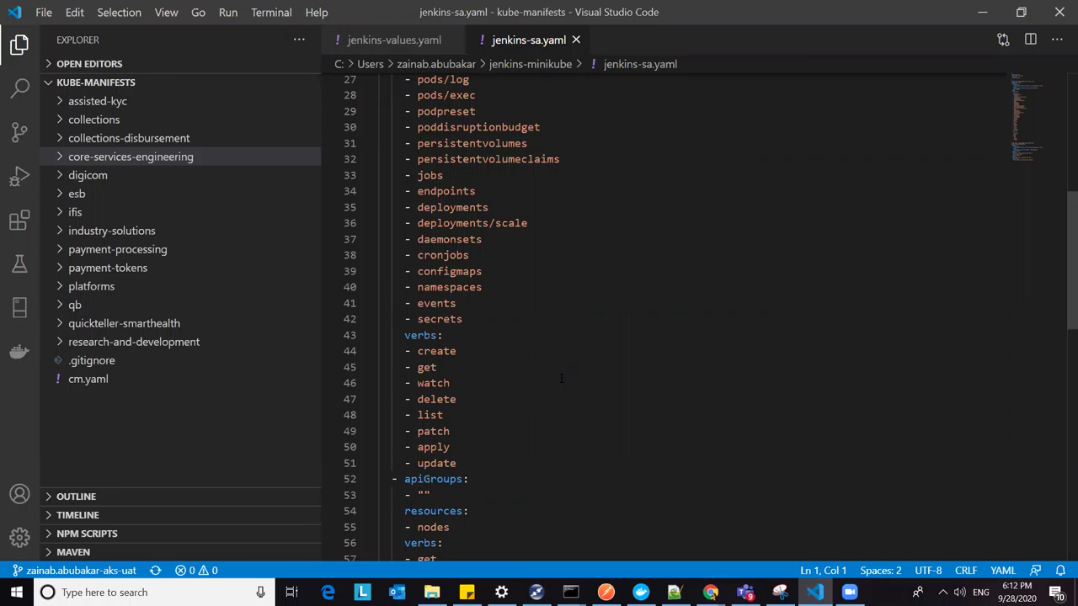
scroll(543, 311, "up", 9)
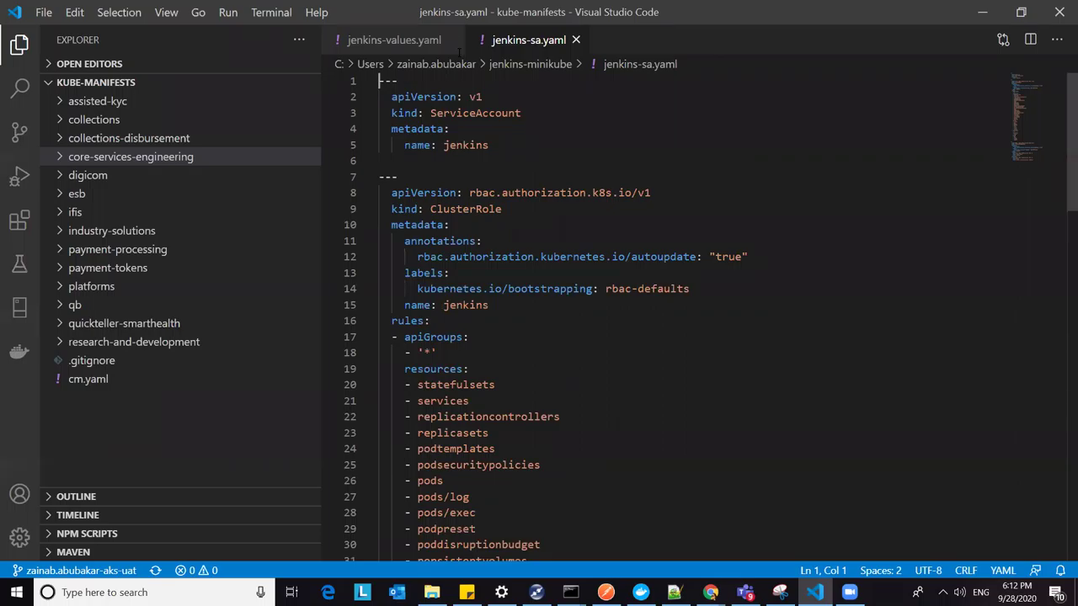
Step: Switch back to jenkins-values.yaml and scroll down to runAsUser, fsGroup and servicePort
key("ctrl+Tab")
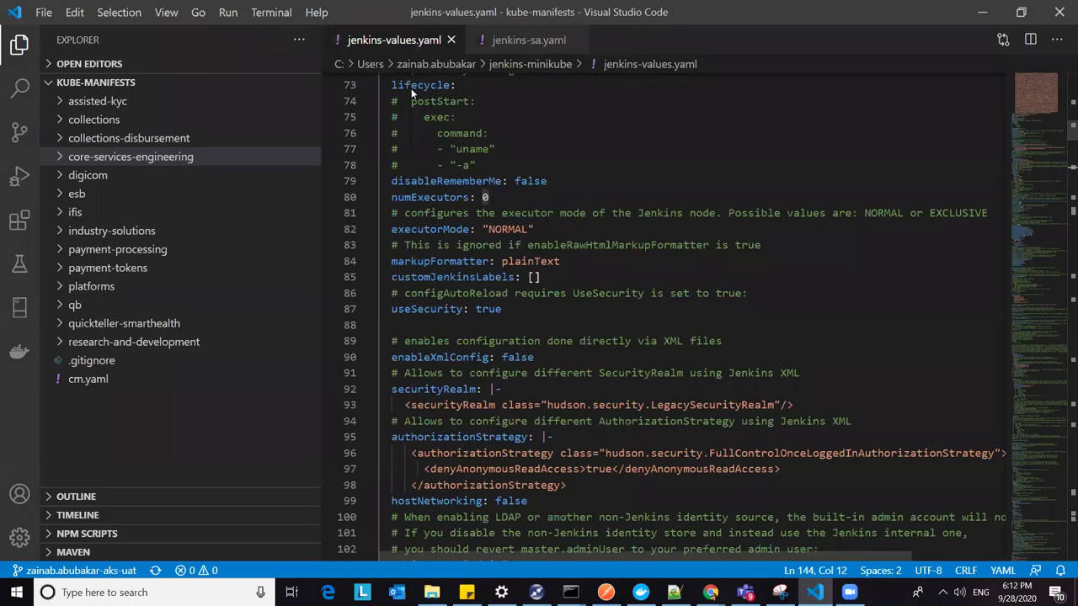
scroll(674, 311, "down", 10)
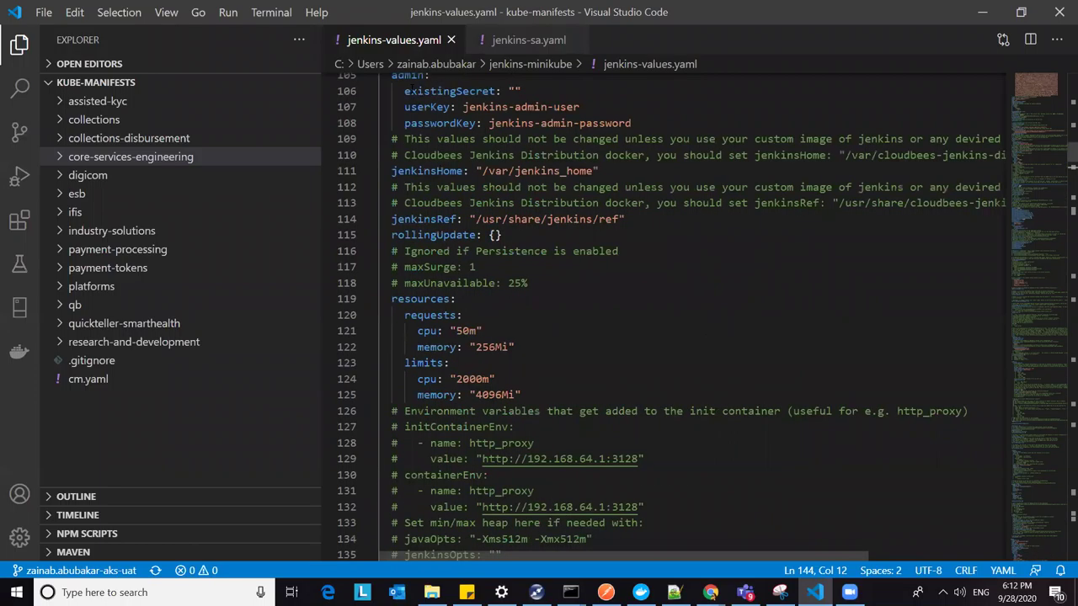
scroll(561, 289, "down", 6)
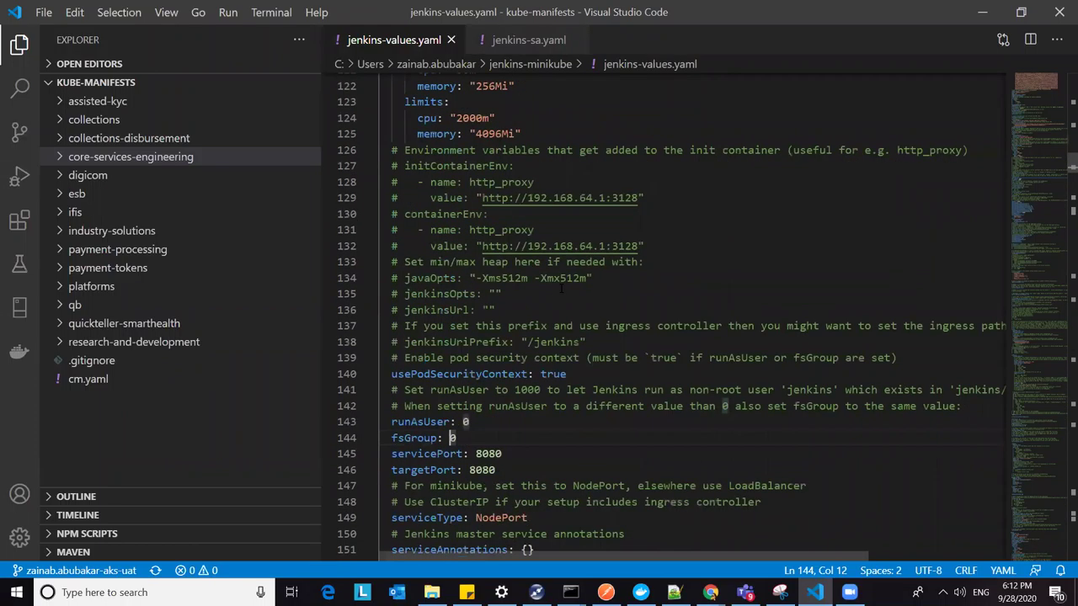
scroll(562, 289, "down", 5)
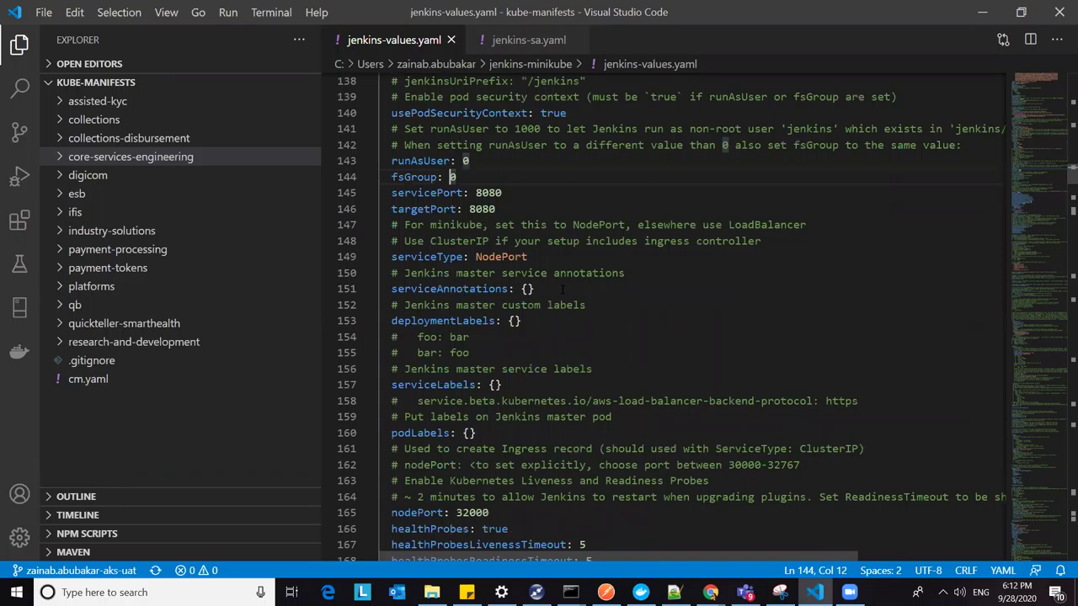
scroll(576, 289, "down", 1)
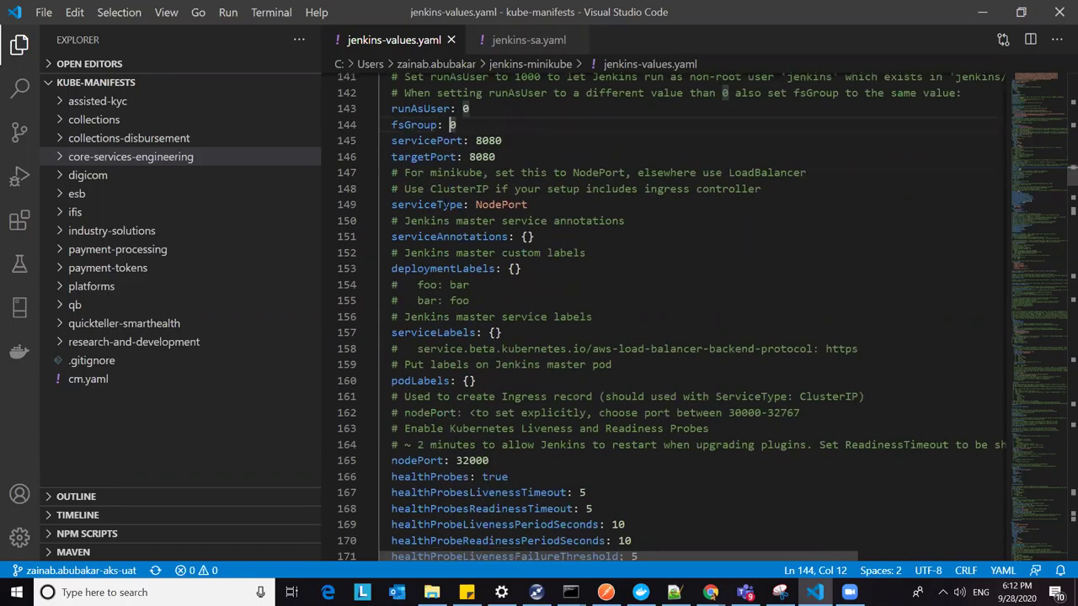
scroll(576, 289, "down", 2)
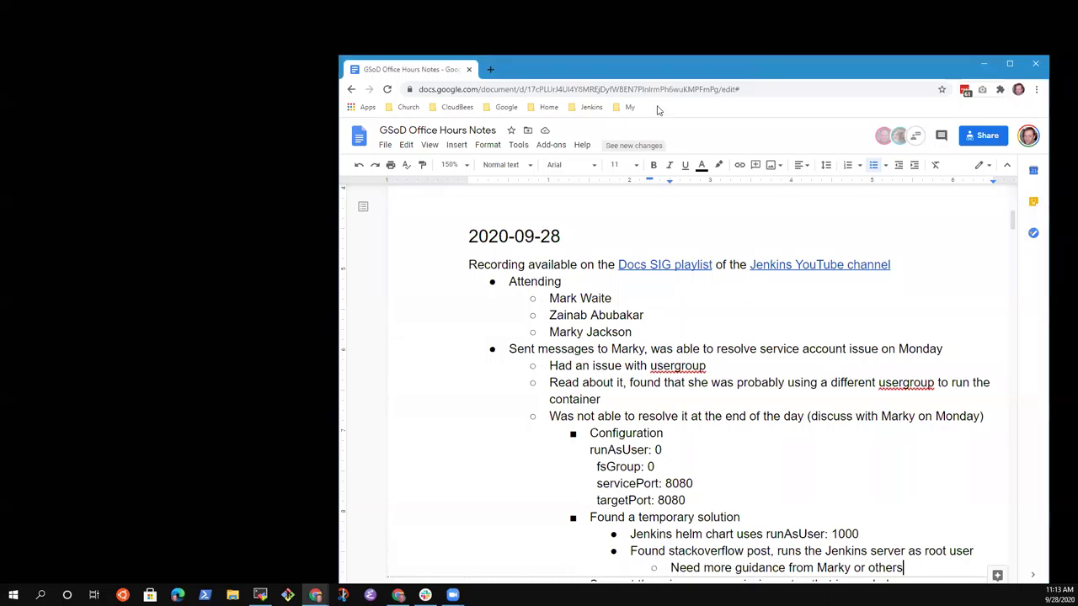
Step: Maximize the notes window and start a second-level bullet below the permissions-step note
double_click(754, 73)
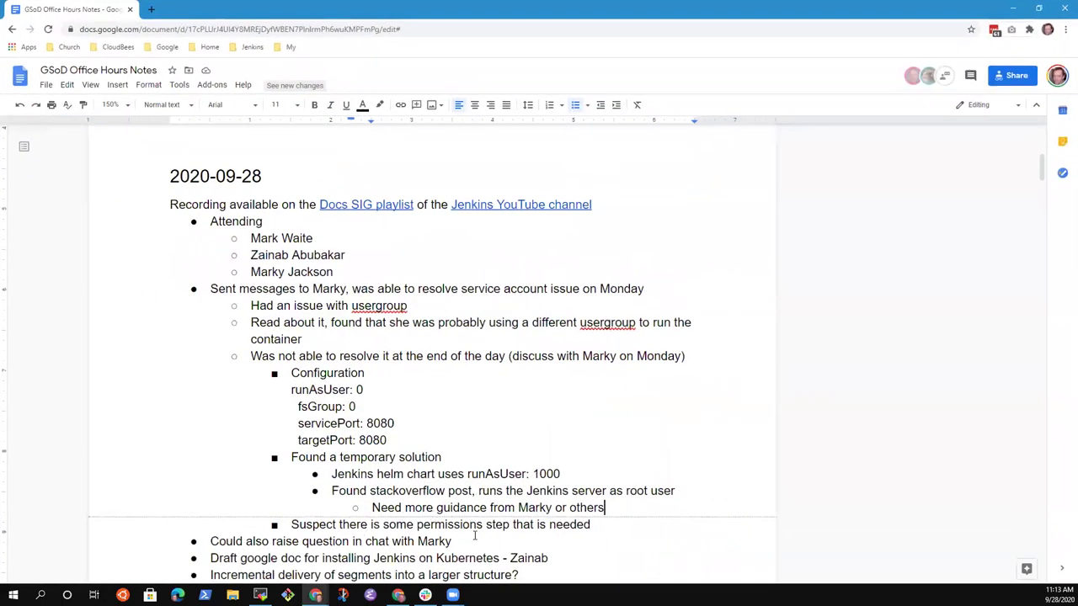
left_click(476, 534)
key("Up")
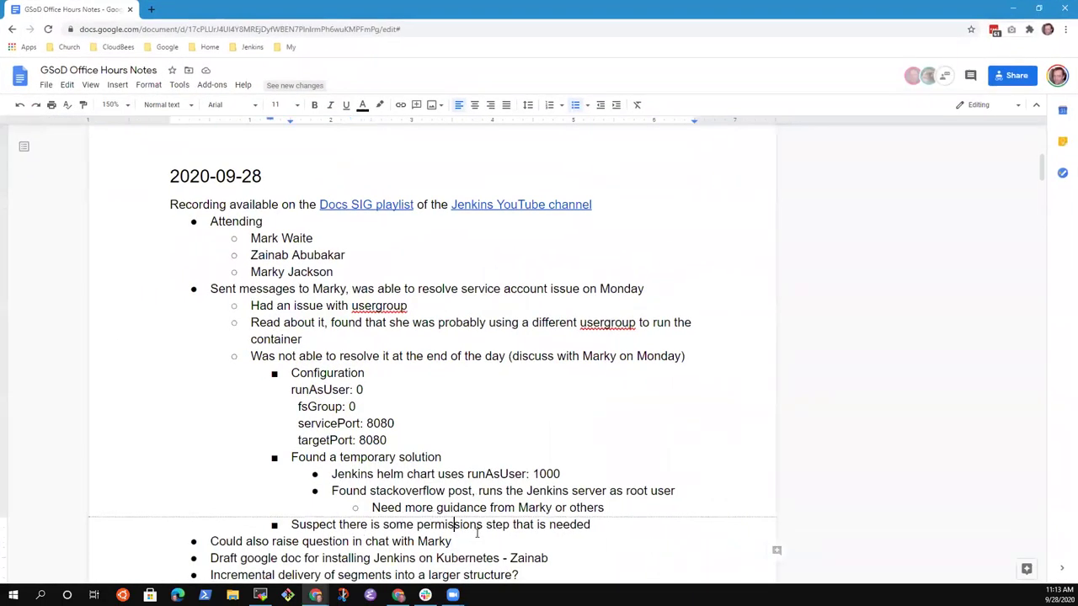
key("End")
key("Return")
key("shift+Tab")
key("shift+Tab")
key("Tab")
Step: Type an action item for a participant to debug RunAsUser, correcting typos along the way
type("Action")
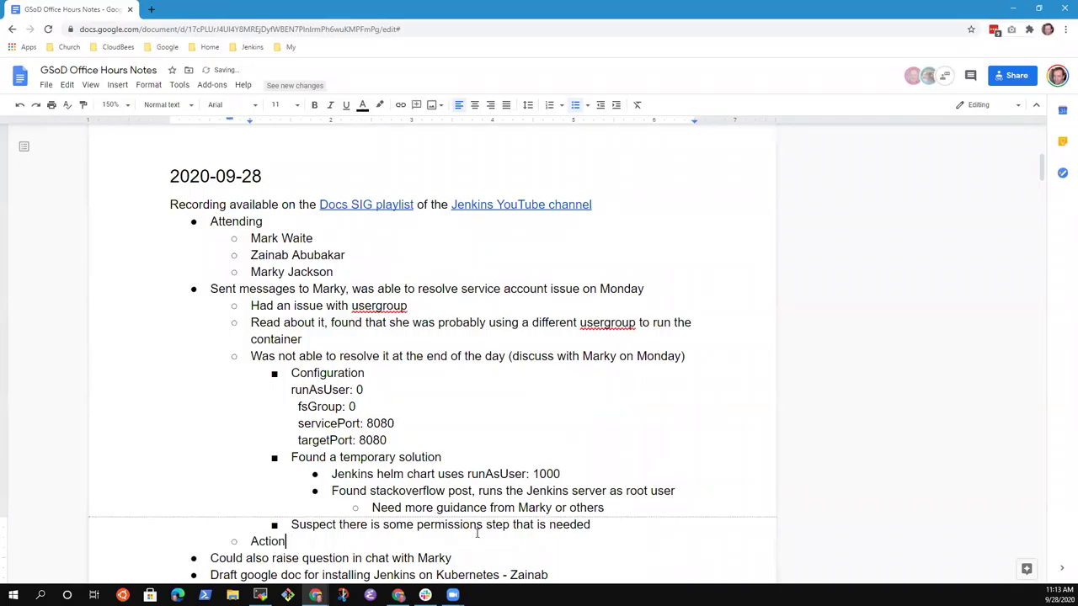
type(": Marky to attempt to dupcli")
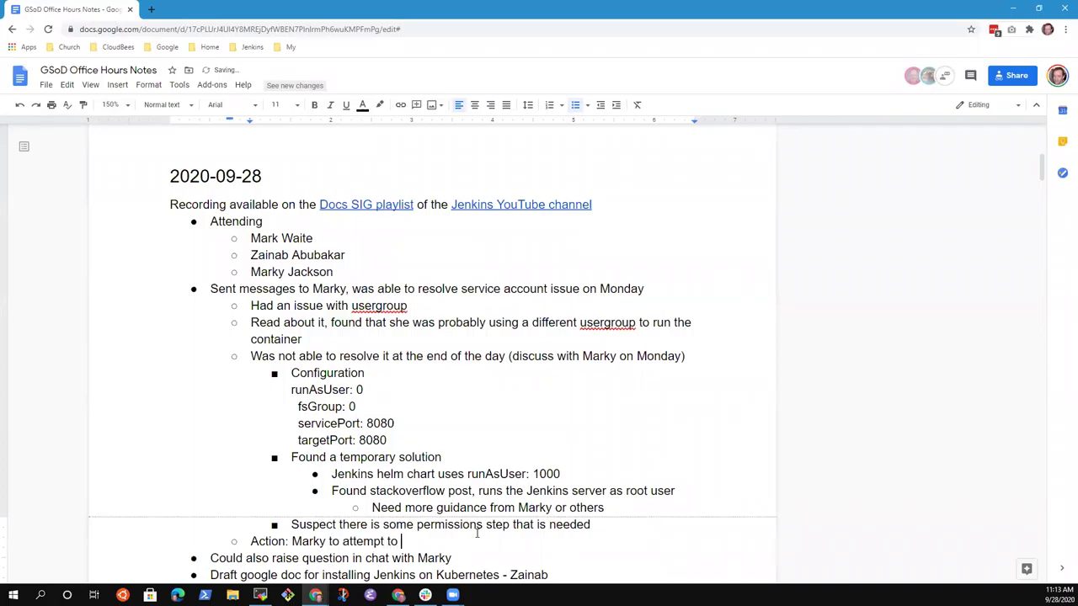
key("BackSpace")
key("BackSpace")
key("BackSpace")
type("licate")
key("ctrl+BackSpace")
key("ctrl+BackSpace")
key("ctrl+BackSpace")
key("ctrl+BackSpace")
type("debug RunAsuser")
key("BackSpace")
key("BackSpace")
key("BackSpace")
key("BackSpace")
type("use")
key("BackSpace")
key("BackSpace")
key("BackSpace")
type("User")
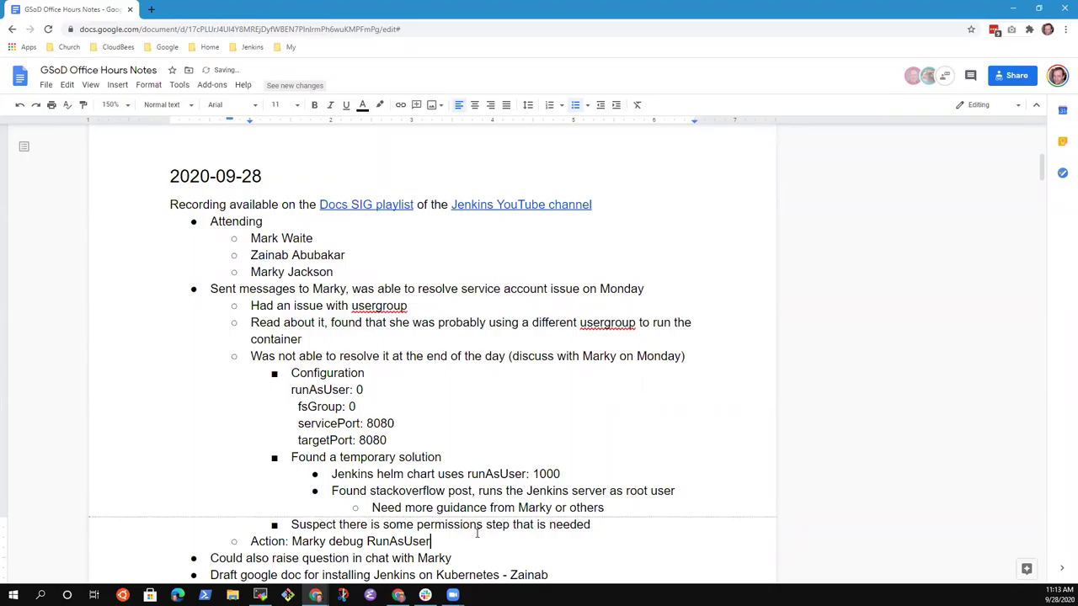
type(": 200")
key("BackSpace")
key("BackSpace")
key("BackSpace")
Step: Finish the value RunAsUser: 1000, then add a comment assigning the action line to a participant
type("1000")
left_click_drag(251, 540, 472, 540)
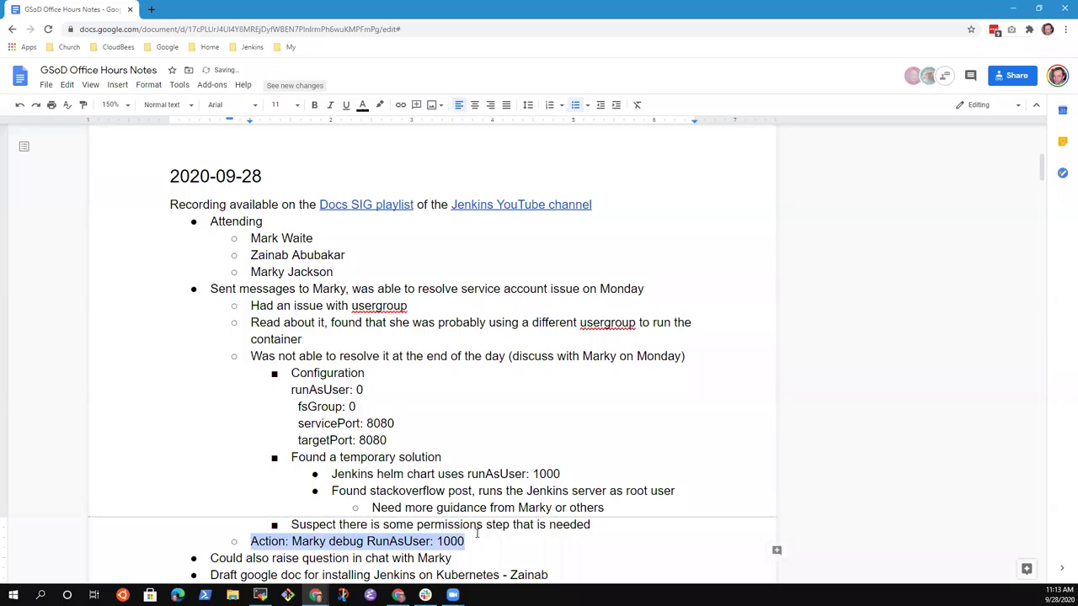
left_click(776, 550)
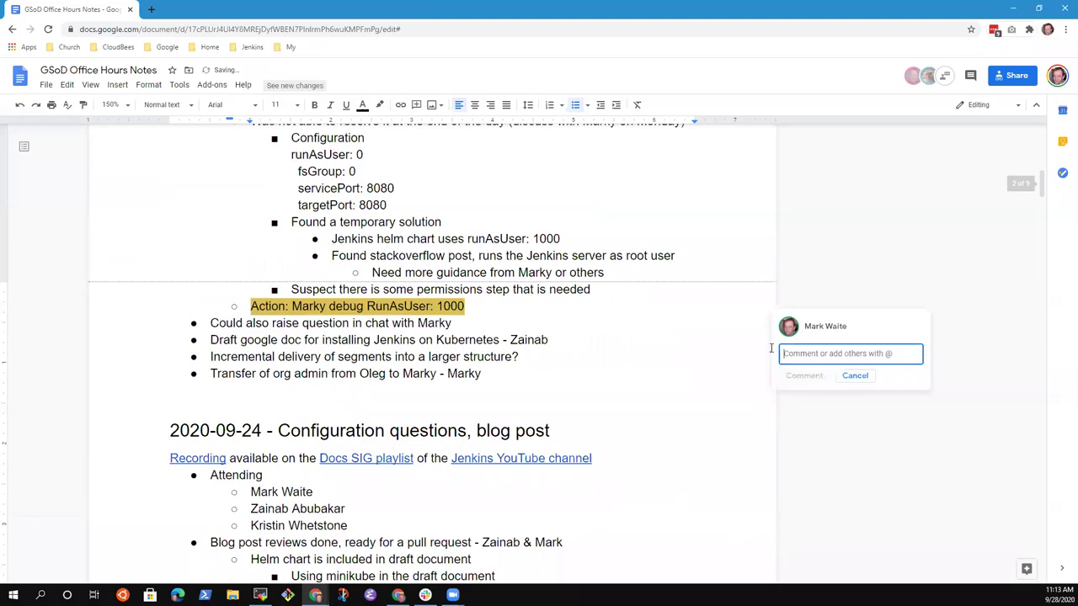
type("@")
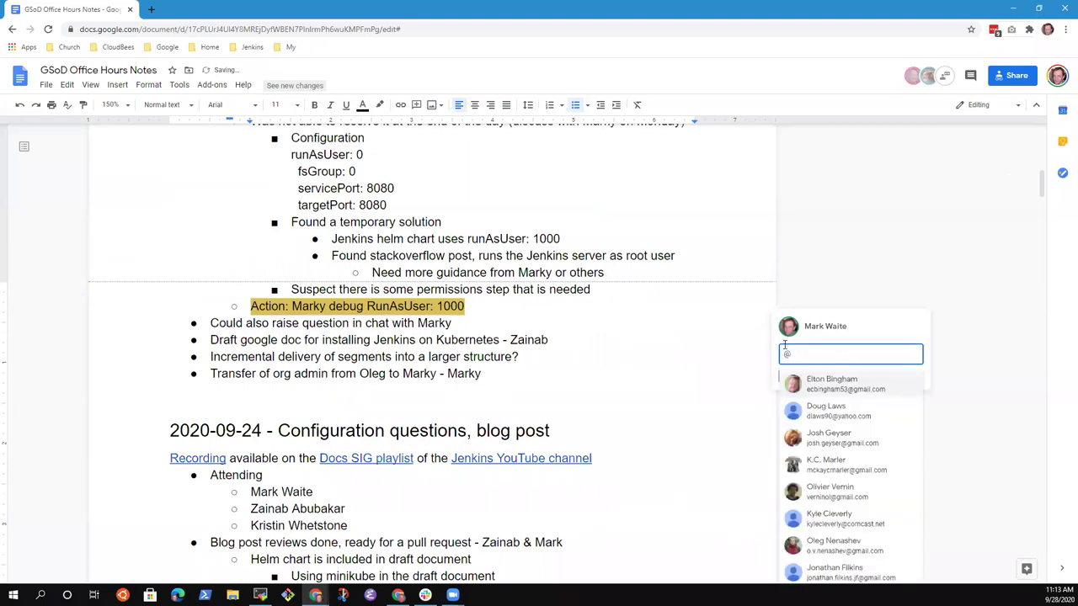
type("marky")
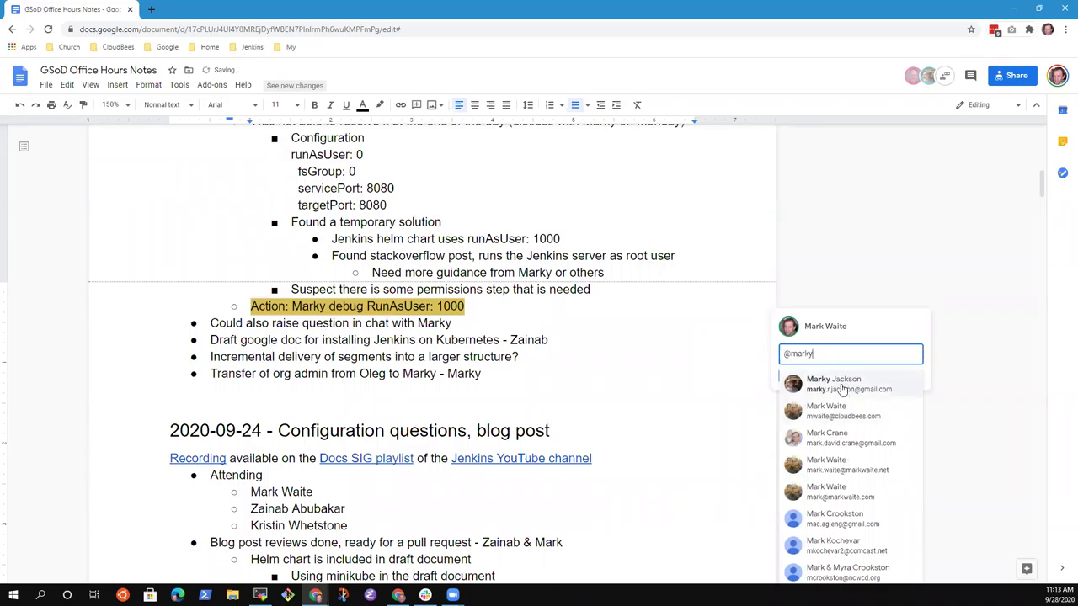
left_click(842, 389)
left_click(785, 376)
left_click(799, 431)
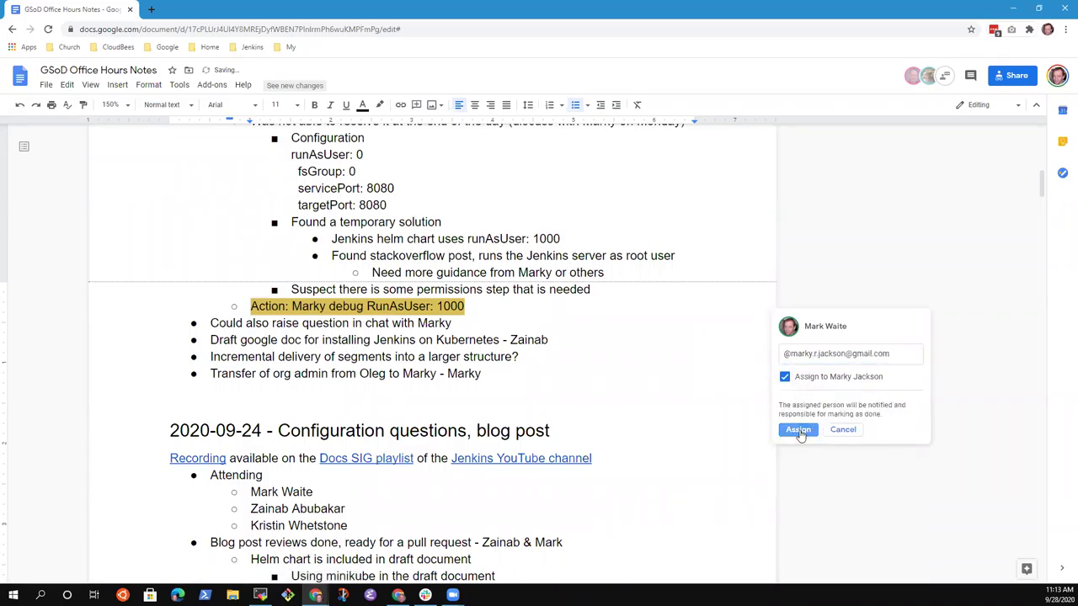
Step: Return to the document text and select the Sent messages line
left_click(408, 323)
key("Up")
key("Up")
key("Up")
key("Up")
key("Up")
key("Up")
key("Up")
key("Up")
key("Up")
key("Up")
key("Up")
key("Up")
key("Up")
key("Up")
key("Up")
key("Up")
key("Up")
key("Up")
key("Down")
key("Down")
key("shift+End")
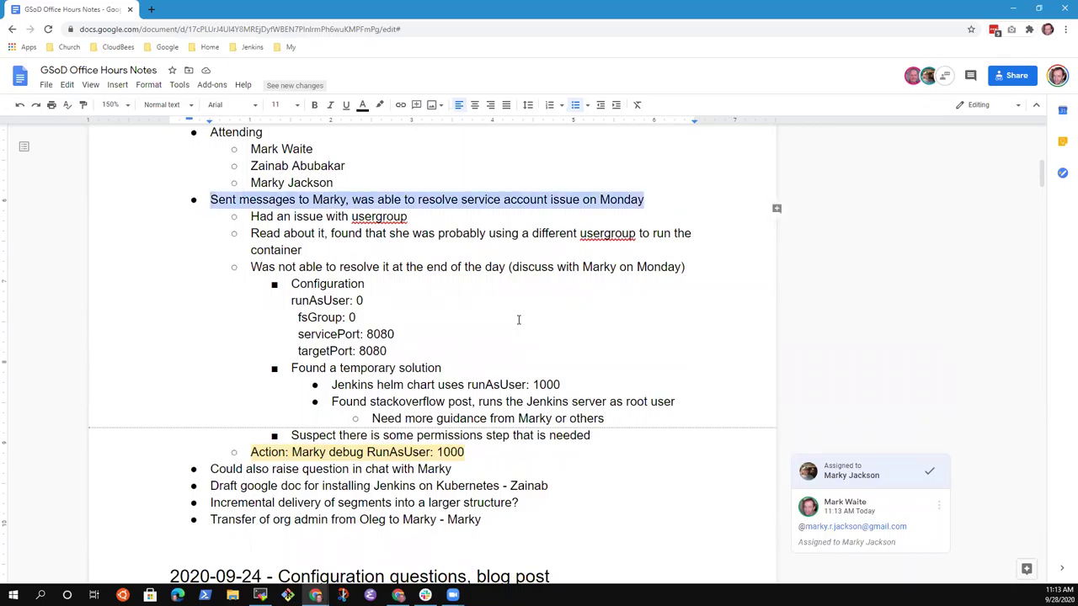
Step: Delete the 'Could also raise question' bullet and its leftover empty bullet
key("Down")
key("Down")
key("Down")
key("Down")
key("Down")
key("Down")
key("Down")
key("Down")
key("Down")
key("Down")
key("Down")
key("Down")
key("Down")
key("Down")
key("Down")
key("Down")
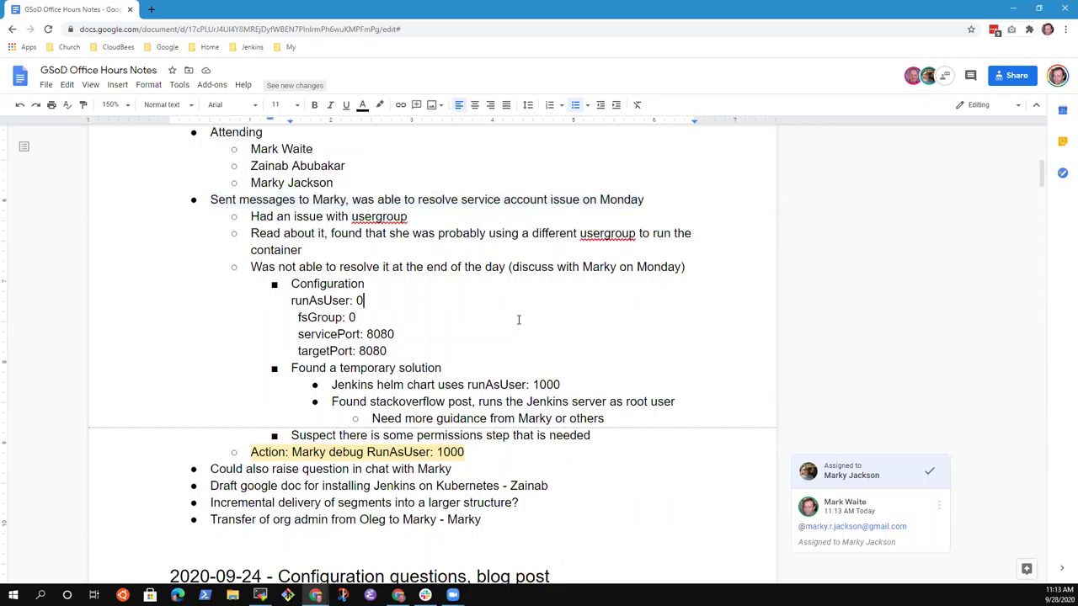
key("shift+Home")
key("BackSpace")
key("Delete")
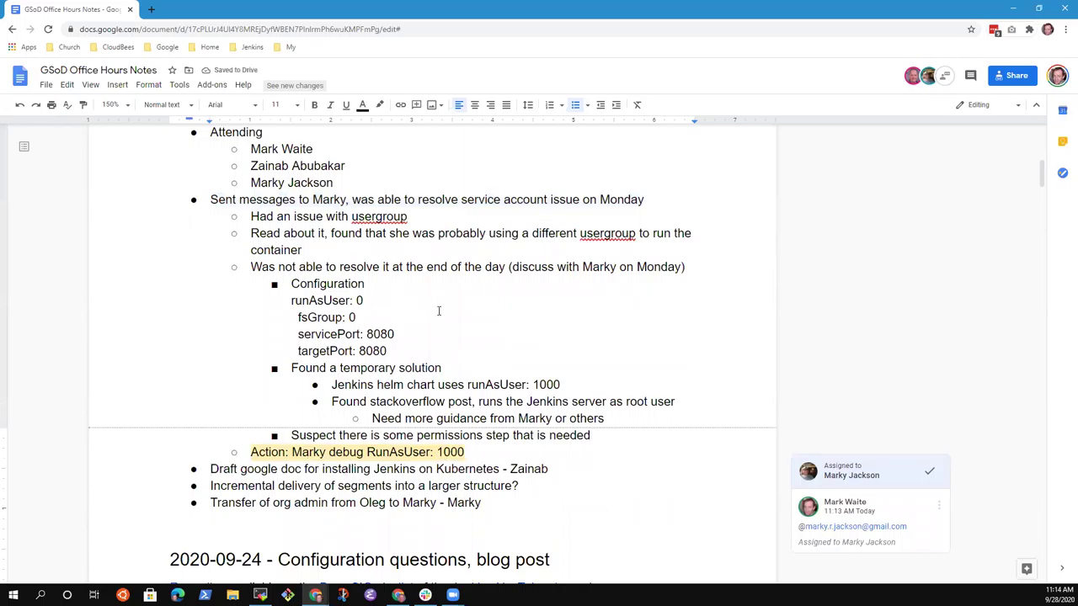
Step: Get the draft Kubernetes document's address and return to the office hours notes
scroll(393, 328, "down", 5)
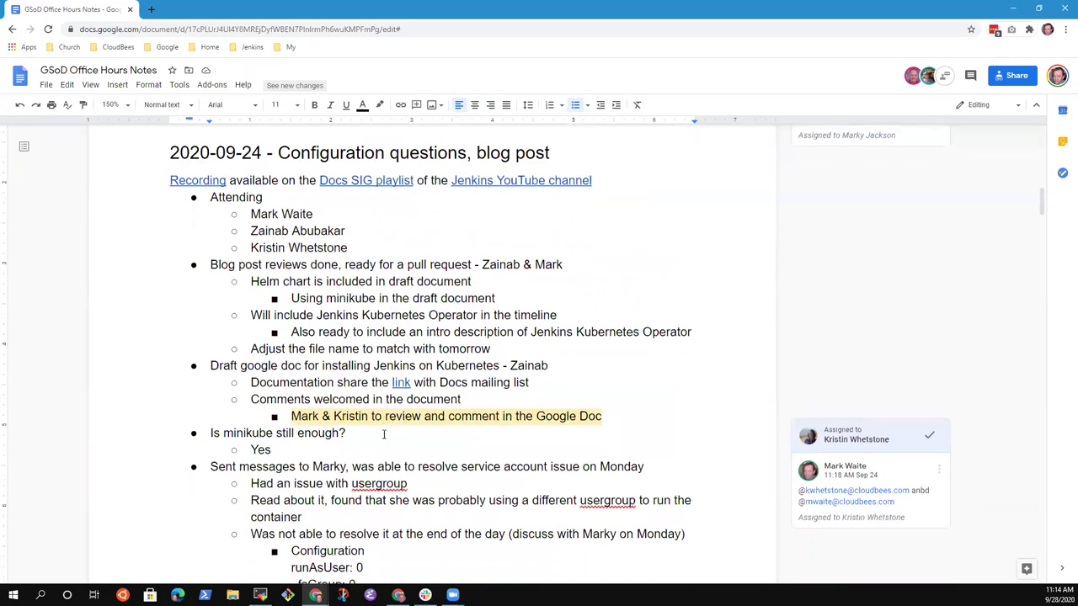
scroll(393, 329, "down", 7)
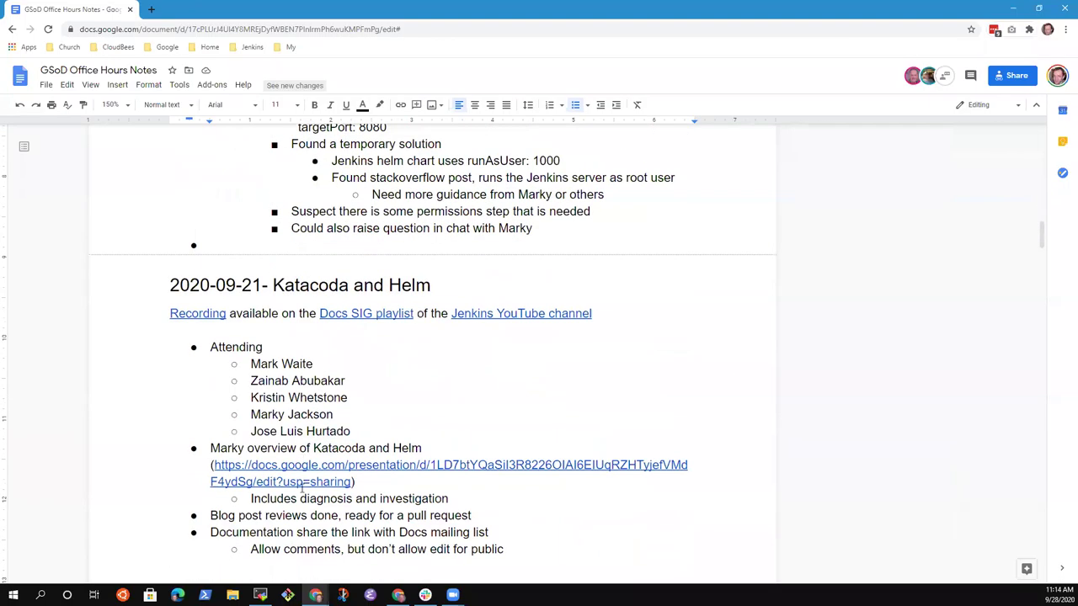
scroll(320, 437, "down", 3)
scroll(337, 453, "down", 3)
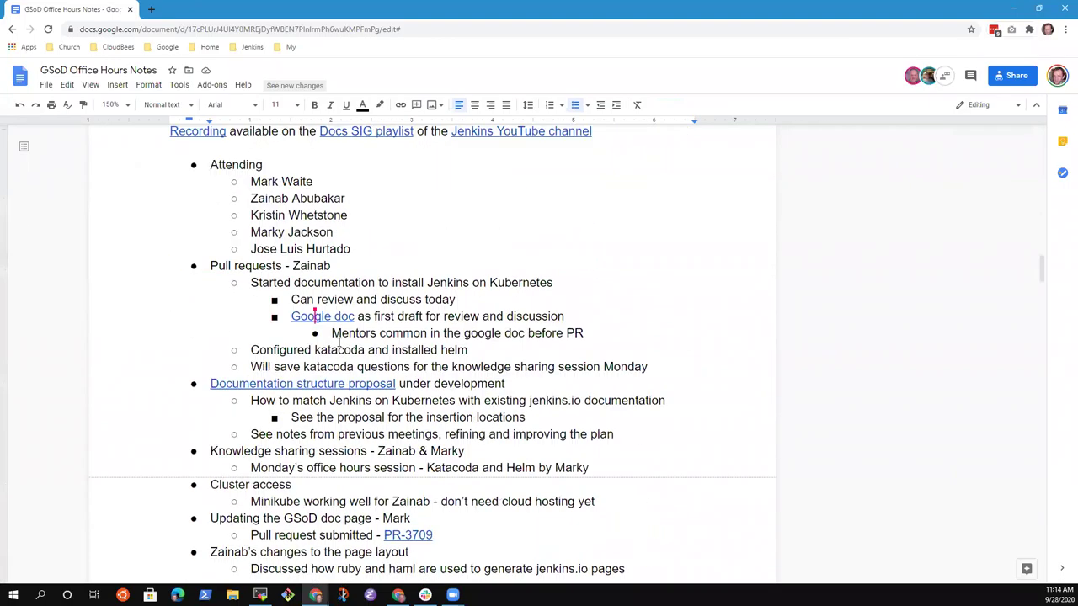
mouse_move(314, 315)
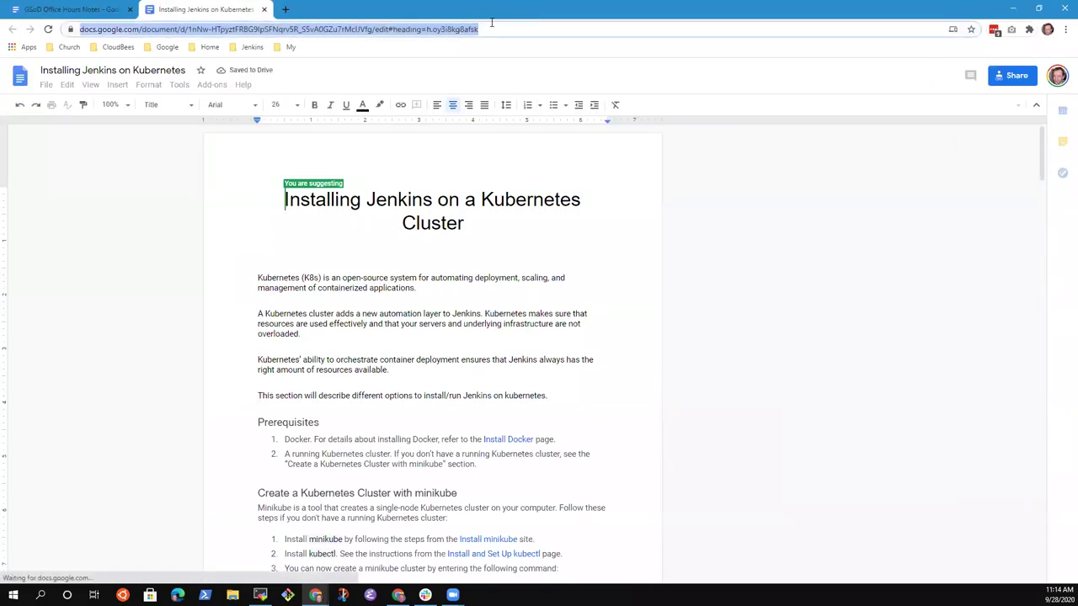
left_click(71, 9)
scroll(396, 312, "up", 15)
scroll(365, 325, "up", 4)
scroll(353, 311, "down", 4)
Step: Link 'google doc' in the Draft line to the Installing Jenkins on Kubernetes document
key("ctrl+shift+Left")
key("ctrl+shift+Left")
key("ctrl+shift+Left")
key("ctrl+shift+Right")
key("ctrl+k")
key("ctrl+v")
key("Return")
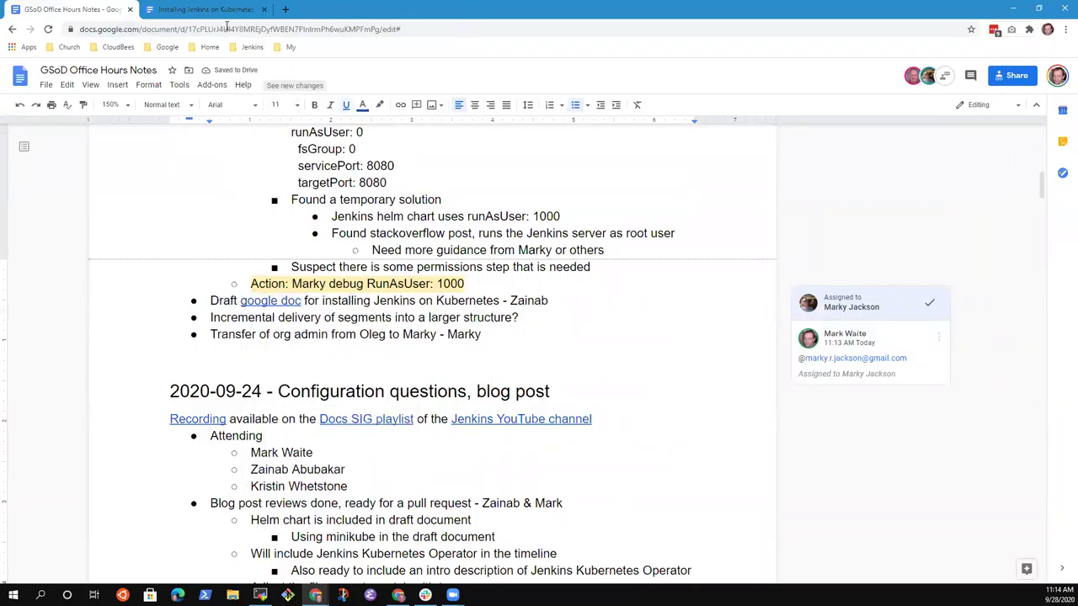
left_click(206, 9)
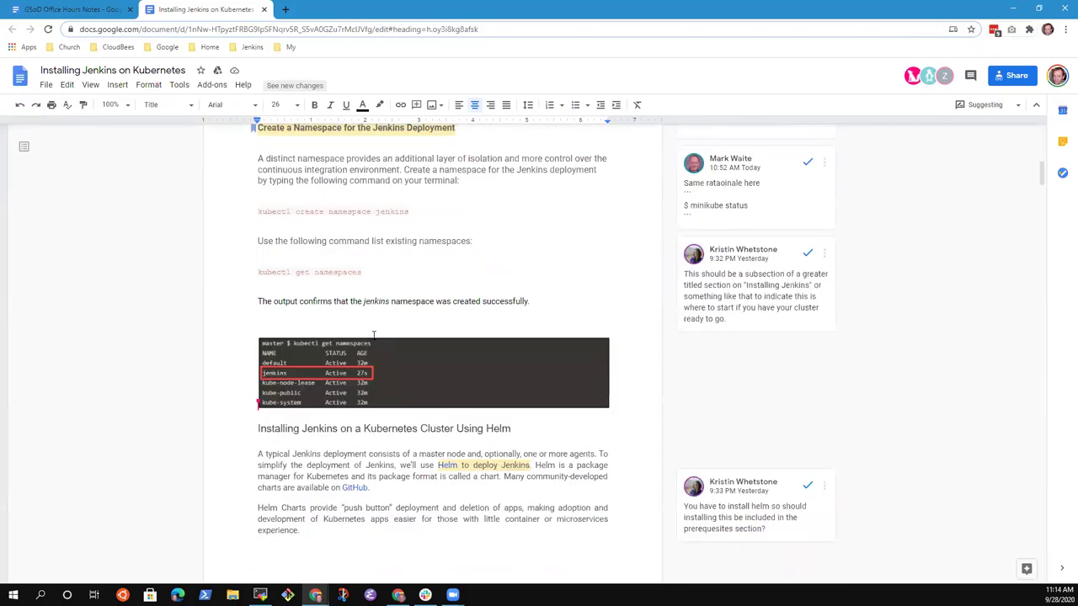
scroll(435, 356, "down", 2)
scroll(490, 362, "down", 3)
scroll(348, 294, "down", 3)
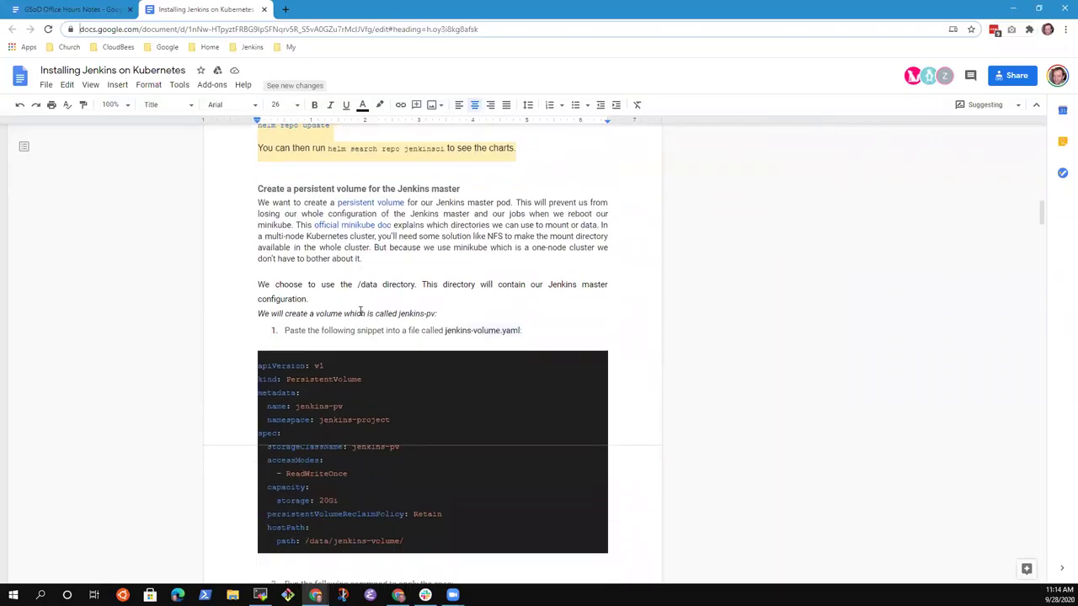
Step: Add a sub-bullet under the Draft line noting it still needs reviews from two team members
left_click(67, 9)
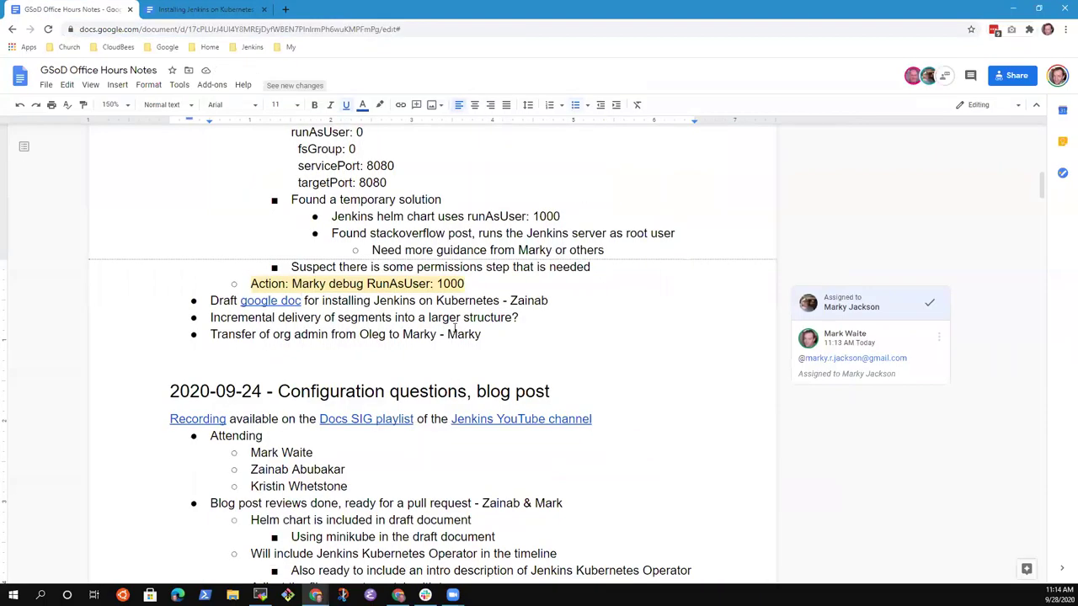
key("End")
key("Return")
key("Tab")
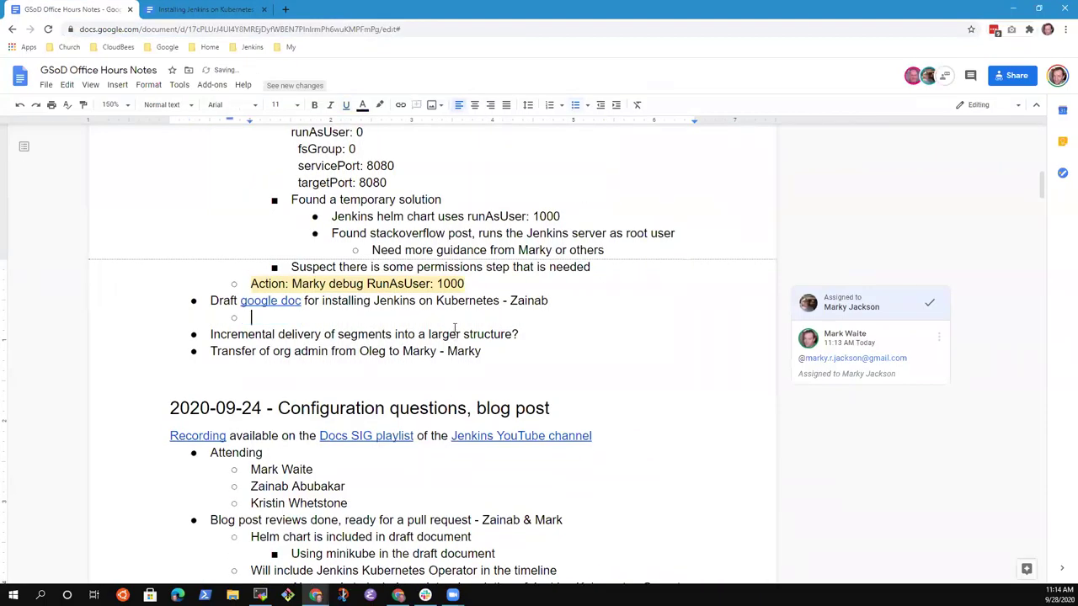
type("Still needs reviews from Mark")
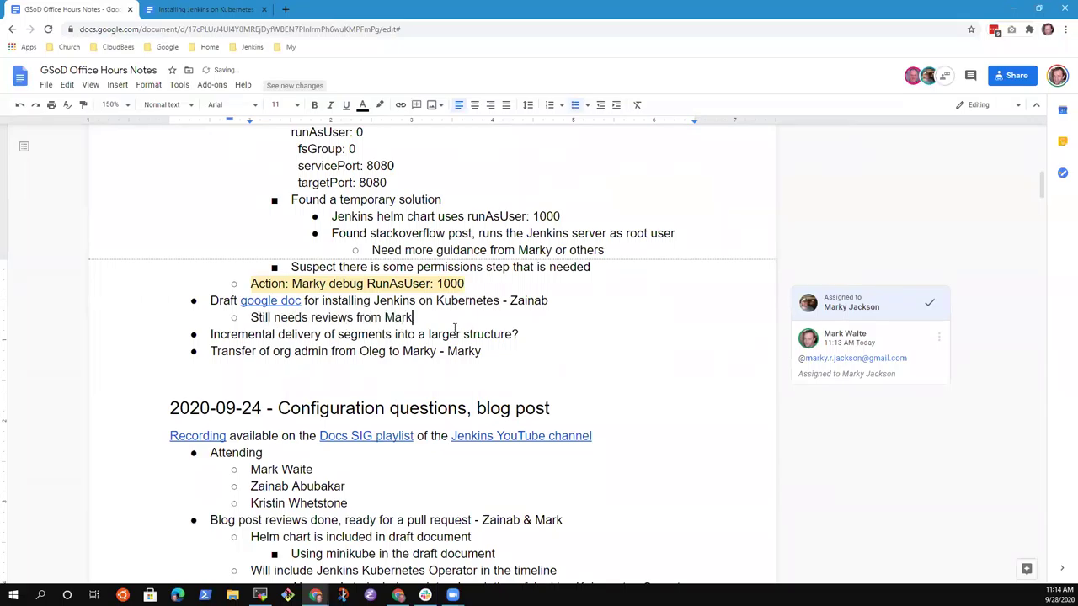
type(" and Marky")
Step: Remove the accidentally started extra sub-bullet below the review note
key("Return")
type("Marky")
key("BackSpace")
key("BackSpace")
type("k is showing")
key("shift+Home")
key("BackSpace")
key("BackSpace")
key("BackSpace")
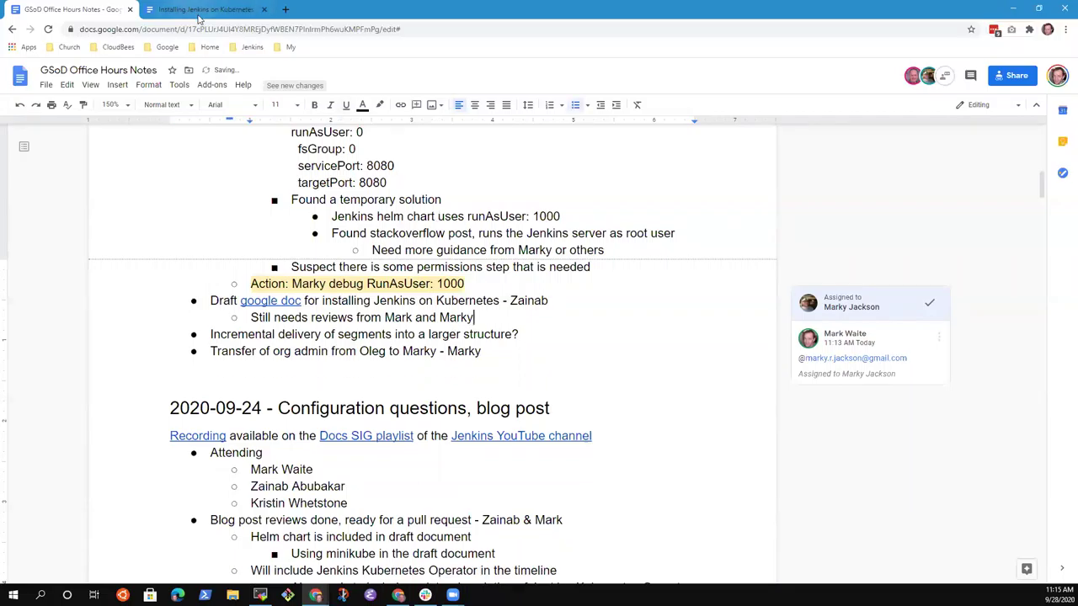
Step: Bring up the Installing Jenkins on Kubernetes draft at 150% zoom
left_click(203, 11)
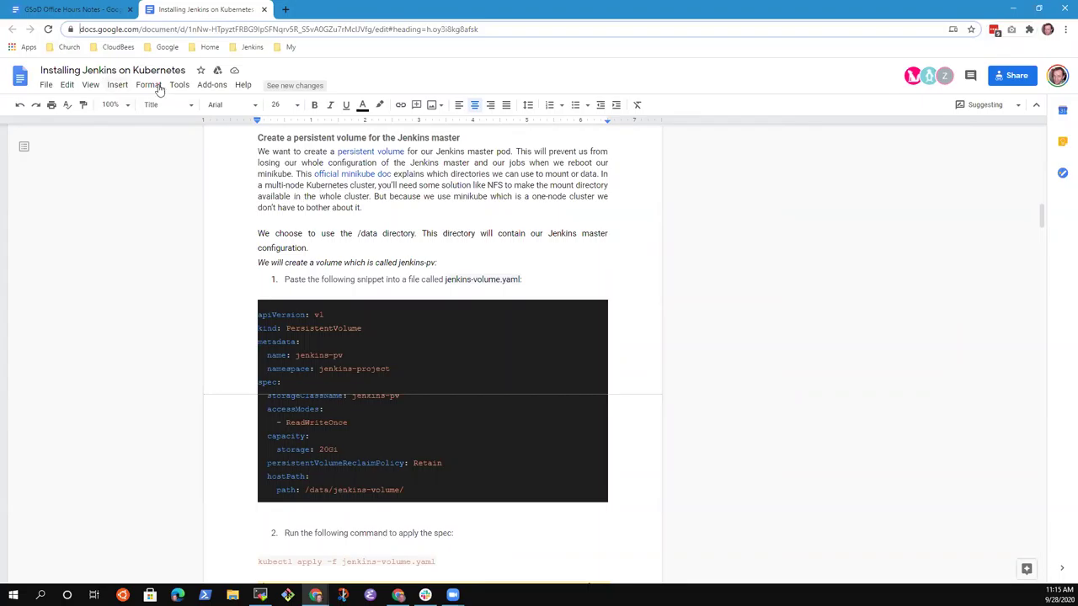
left_click(122, 107)
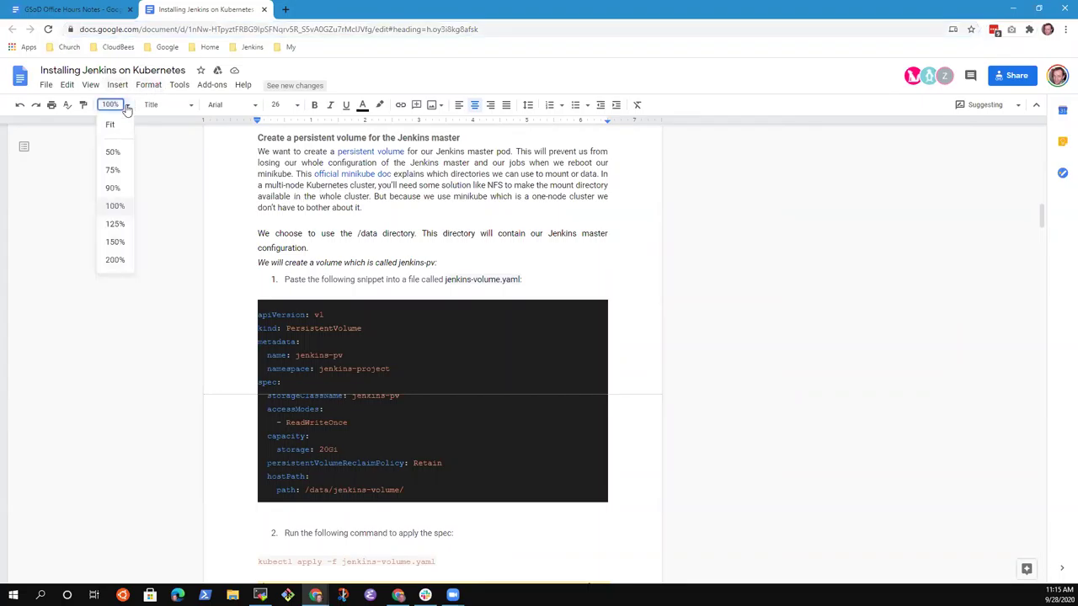
left_click(116, 242)
Step: Skim the draft, return to the top, and open the comment on the namespace heading
scroll(376, 278, "down", 15)
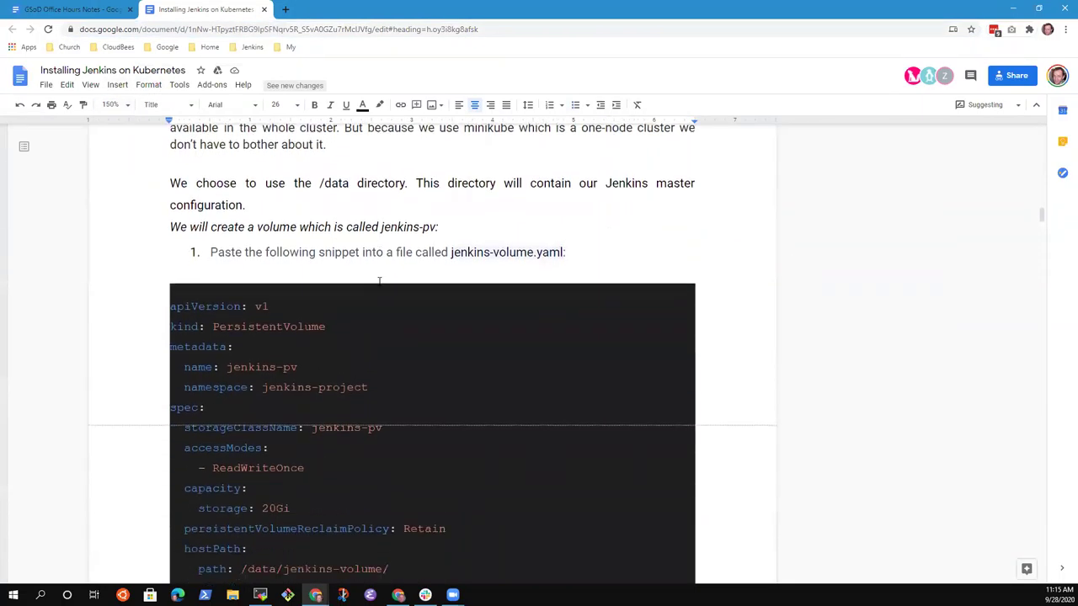
scroll(392, 286, "down", 12)
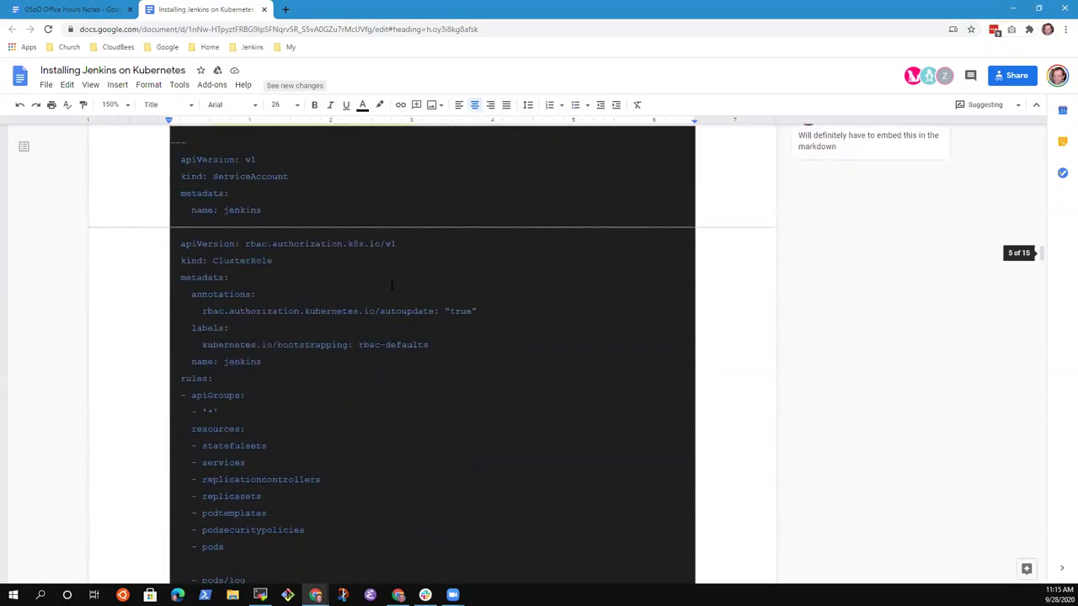
scroll(441, 287, "down", 10)
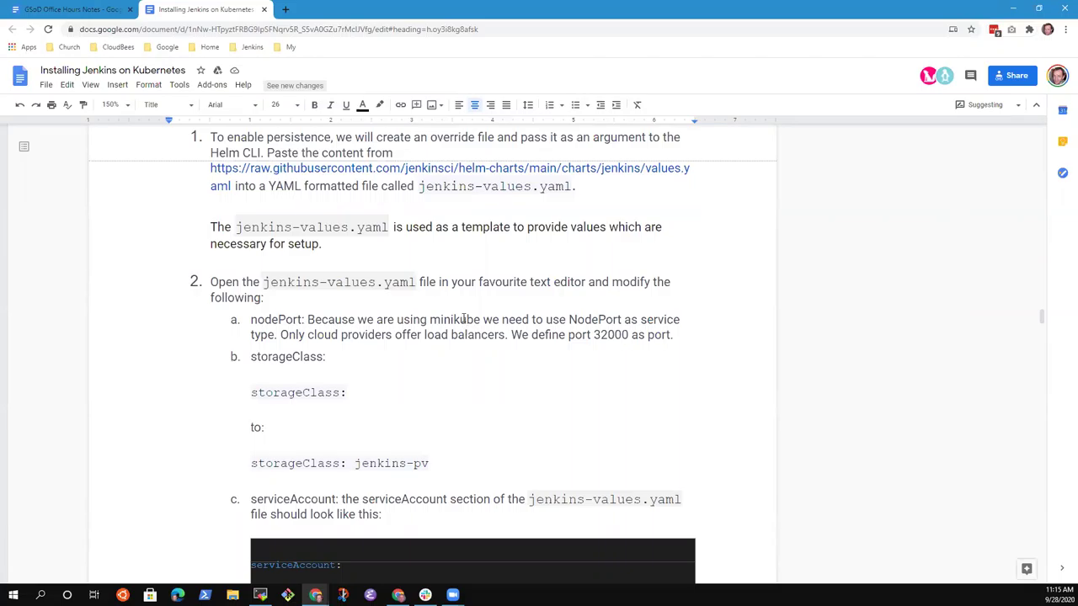
scroll(423, 393, "down", 5)
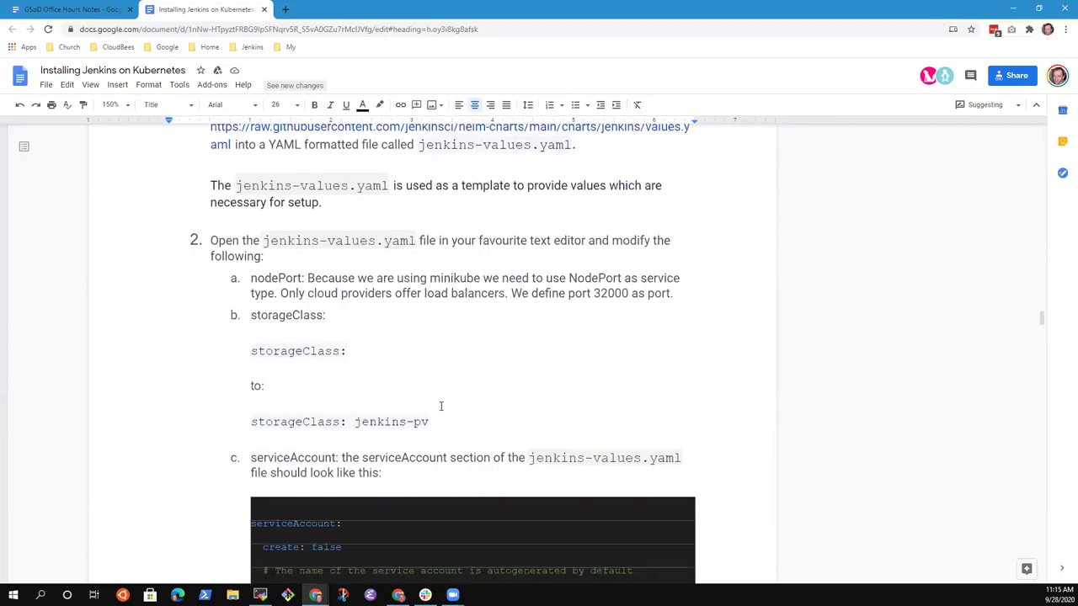
scroll(459, 419, "down", 8)
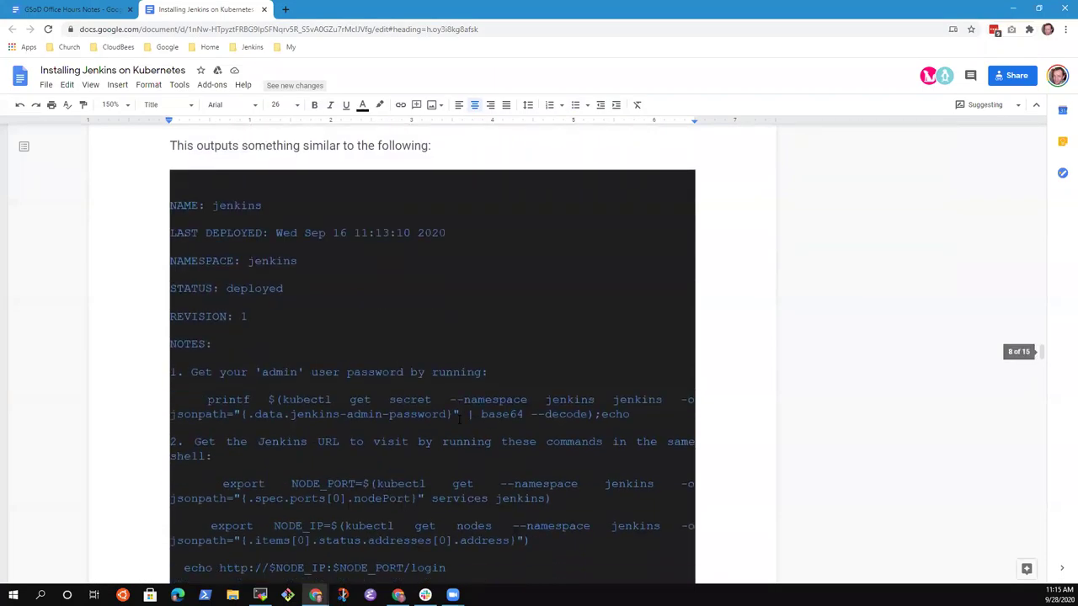
scroll(459, 421, "down", 5)
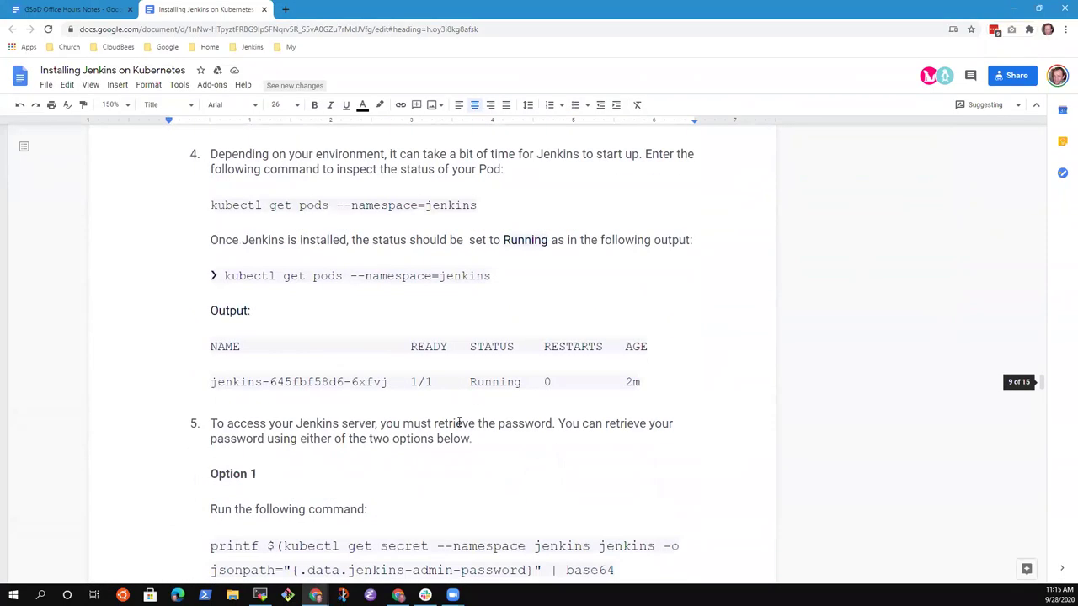
scroll(459, 421, "up", 16)
key("ctrl+Home")
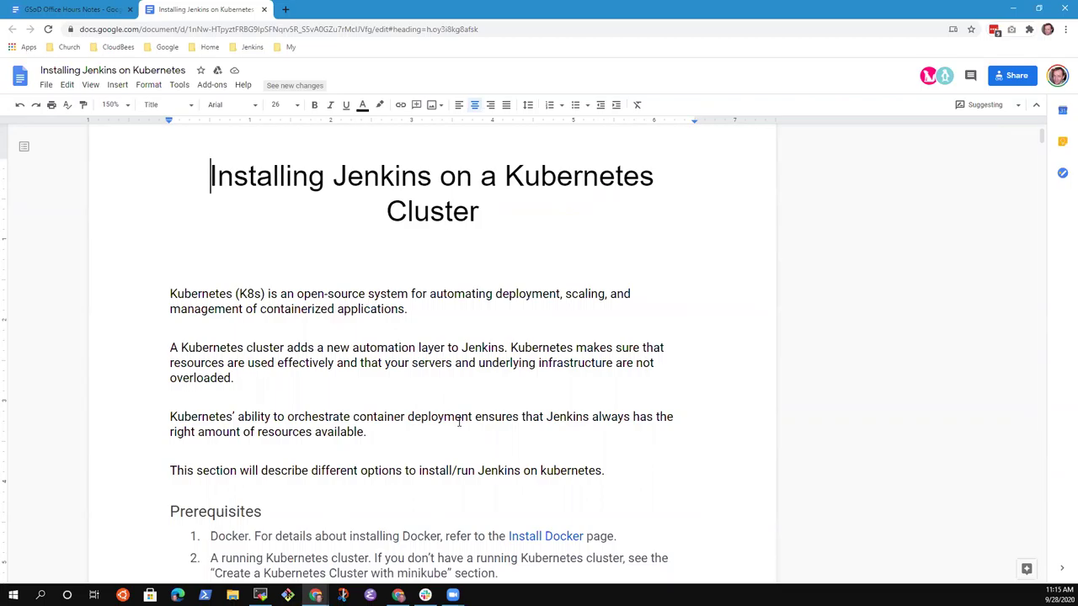
scroll(513, 453, "down", 8)
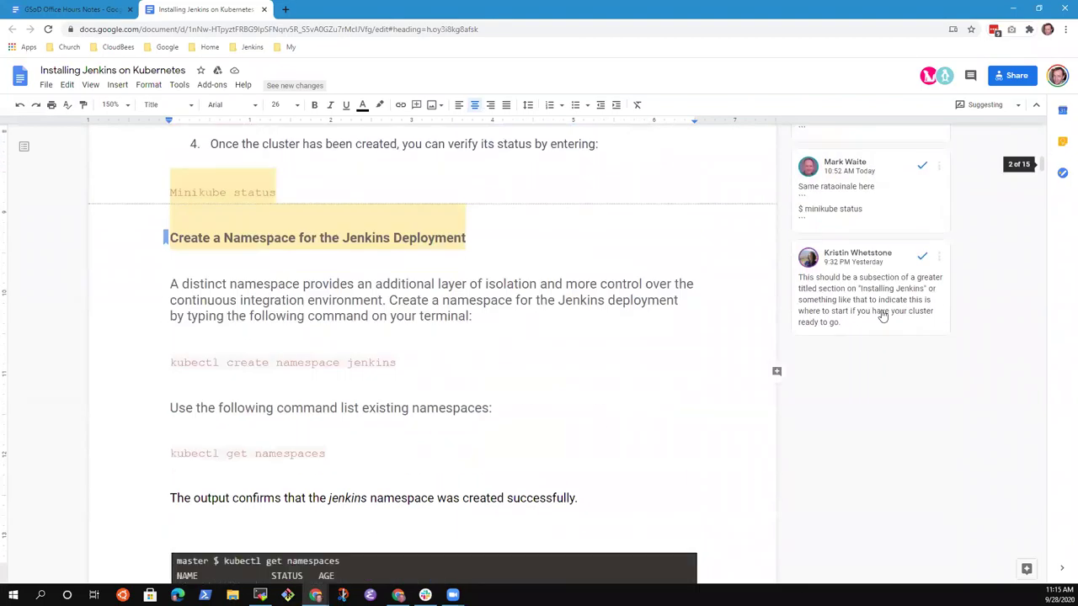
left_click(876, 296)
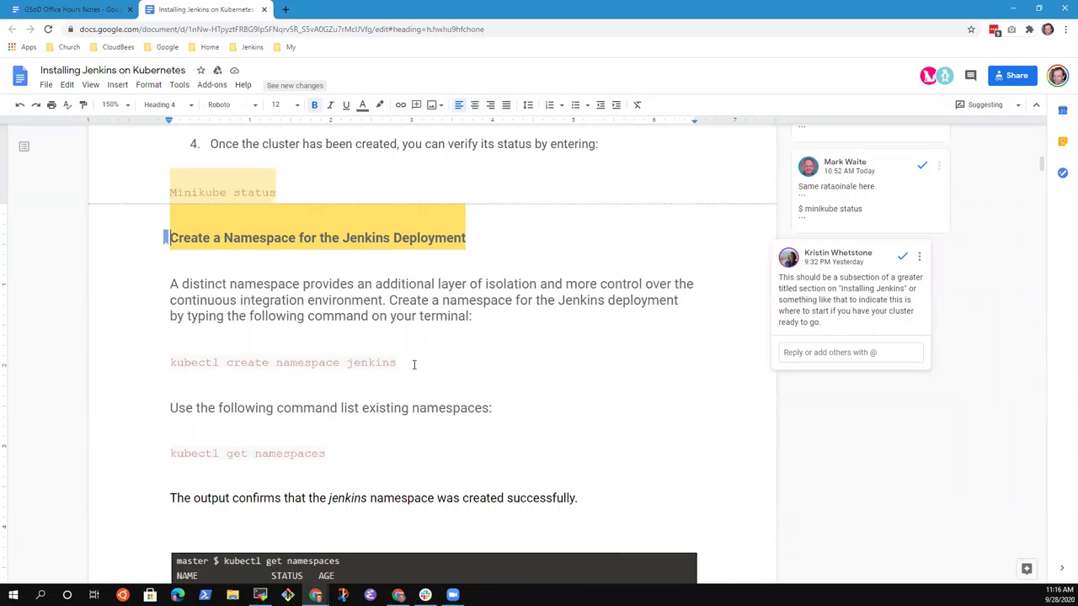
Step: Open the jenkins.io Installing Jenkins documentation page in a new tab, zoomed in
left_click(285, 10)
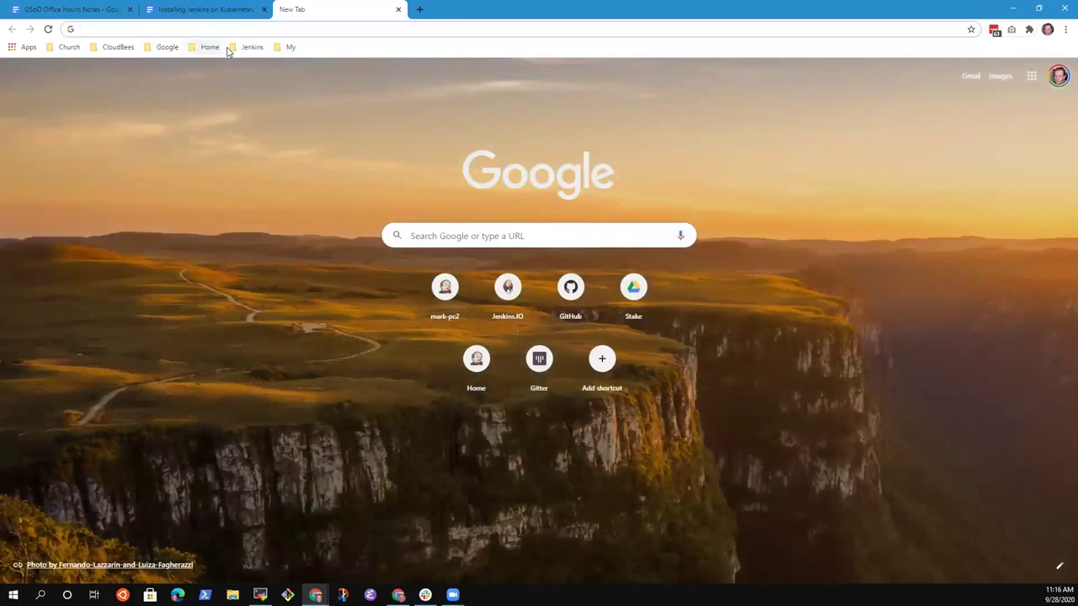
left_click(252, 47)
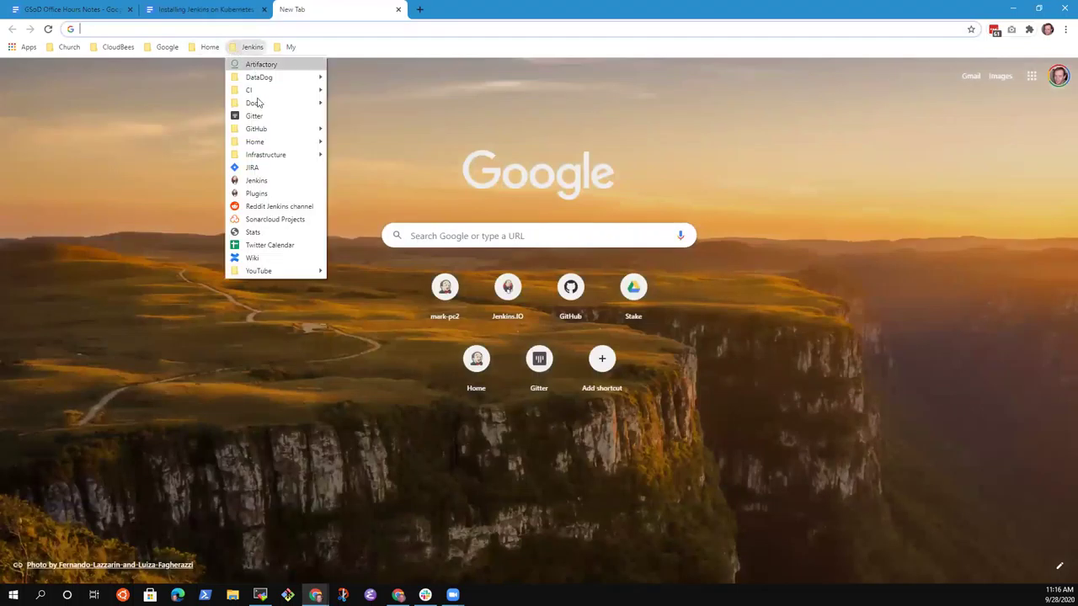
left_click(256, 181)
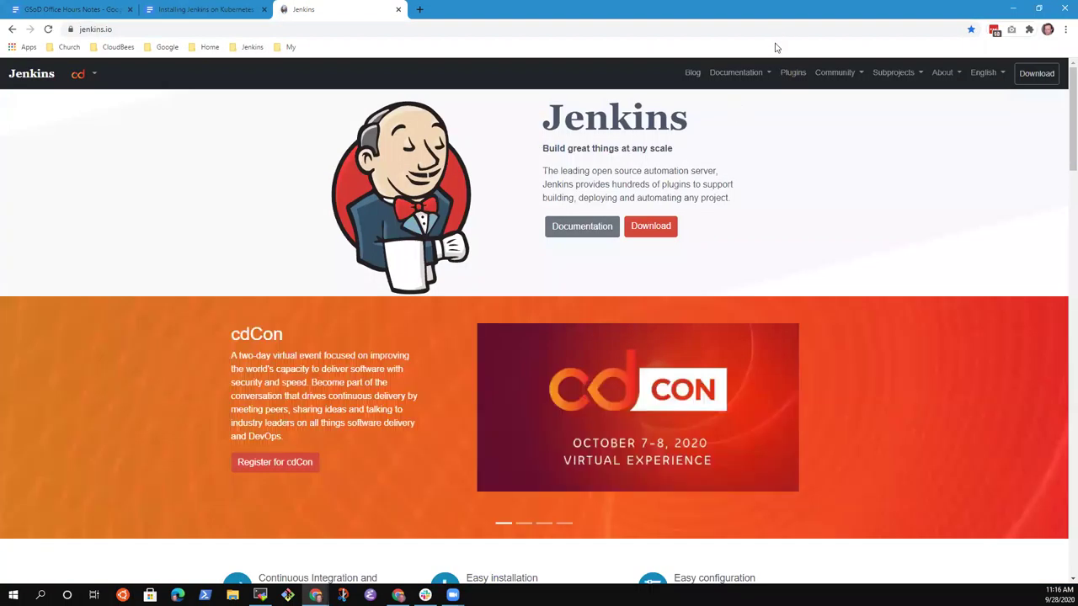
left_click(743, 73)
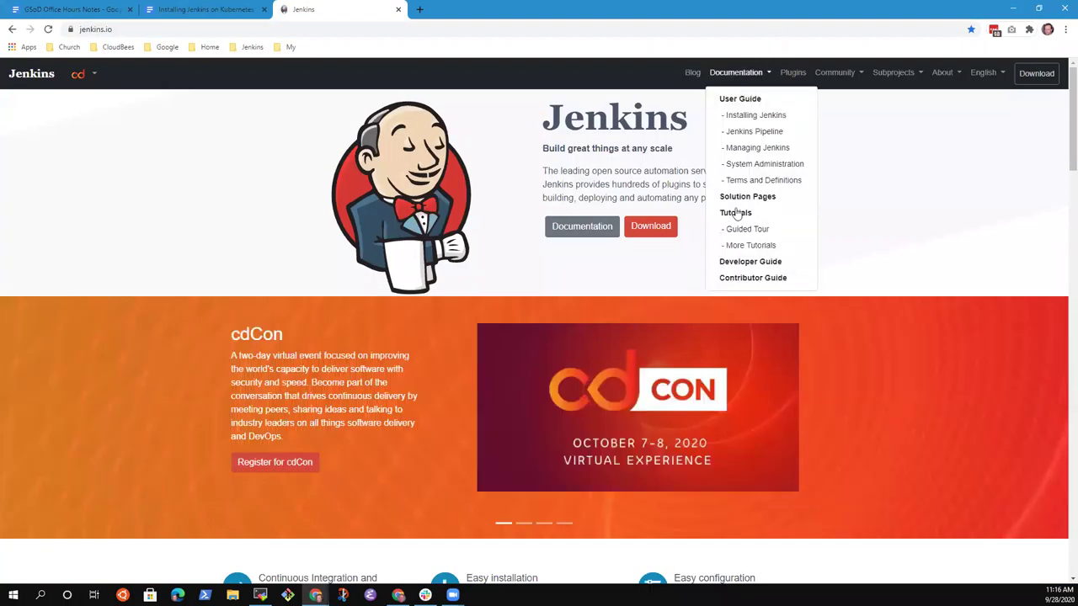
left_click(752, 115)
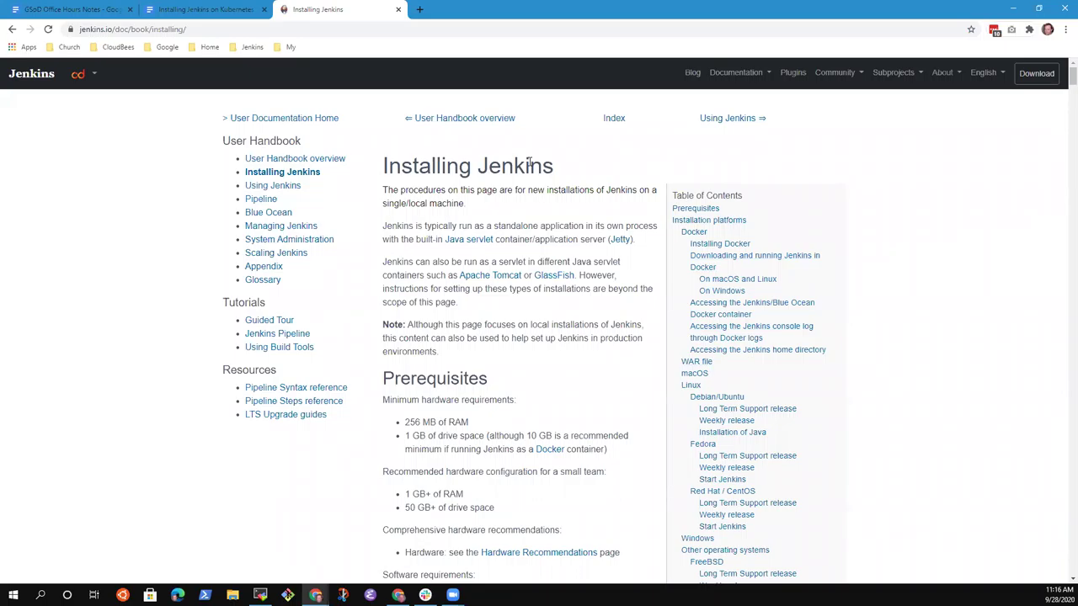
key("ctrl+plus")
key("ctrl+plus")
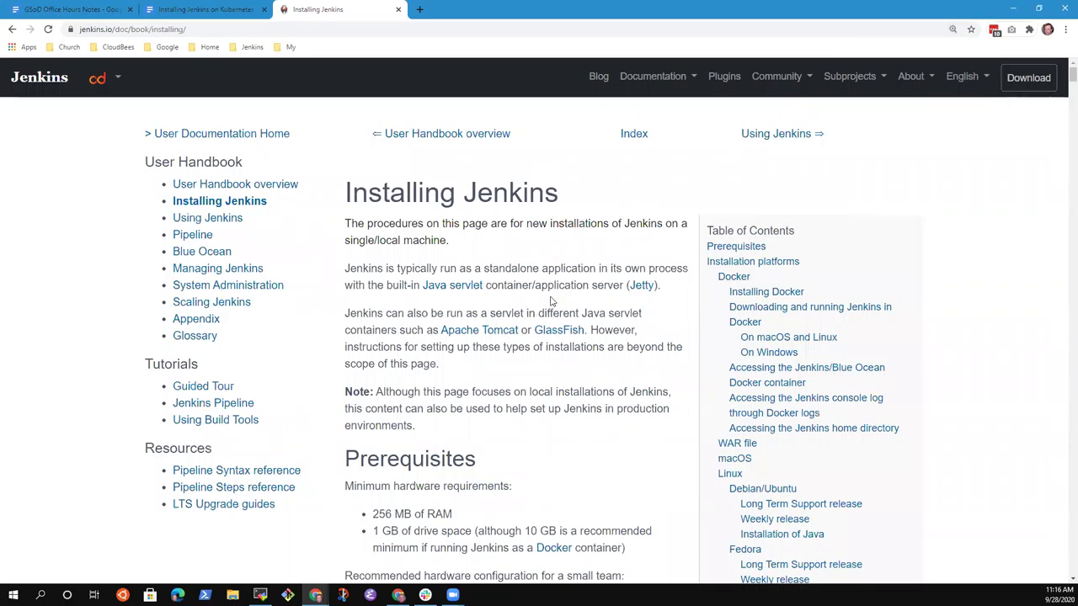
Step: Review the Installing Jenkins page's Docker section, then start a reply to the draft's comment
scroll(564, 308, "down", 2)
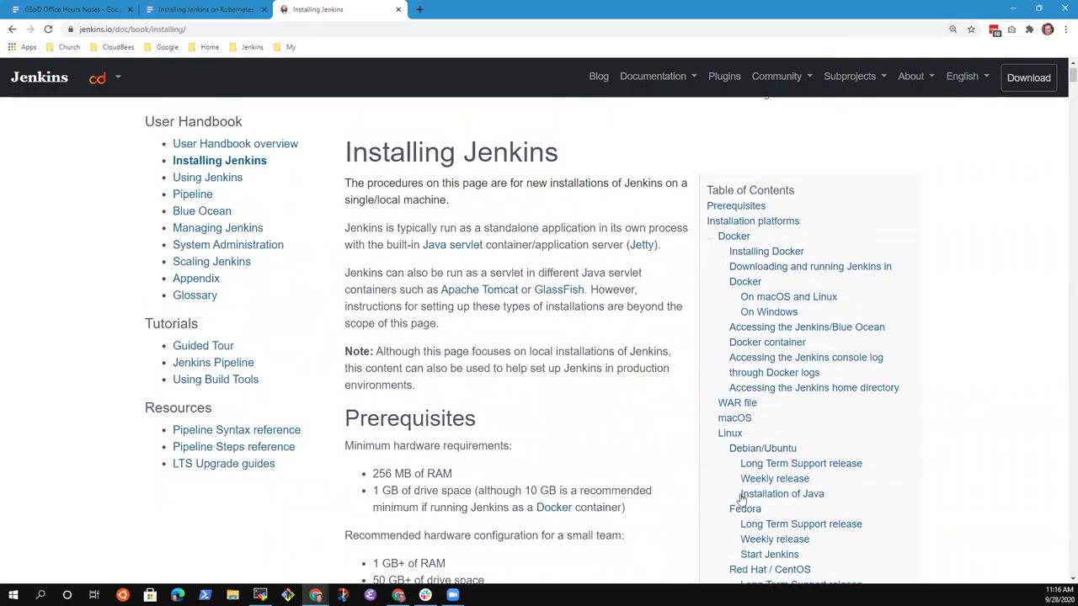
scroll(742, 501, "up", 1)
scroll(808, 286, "down", 3)
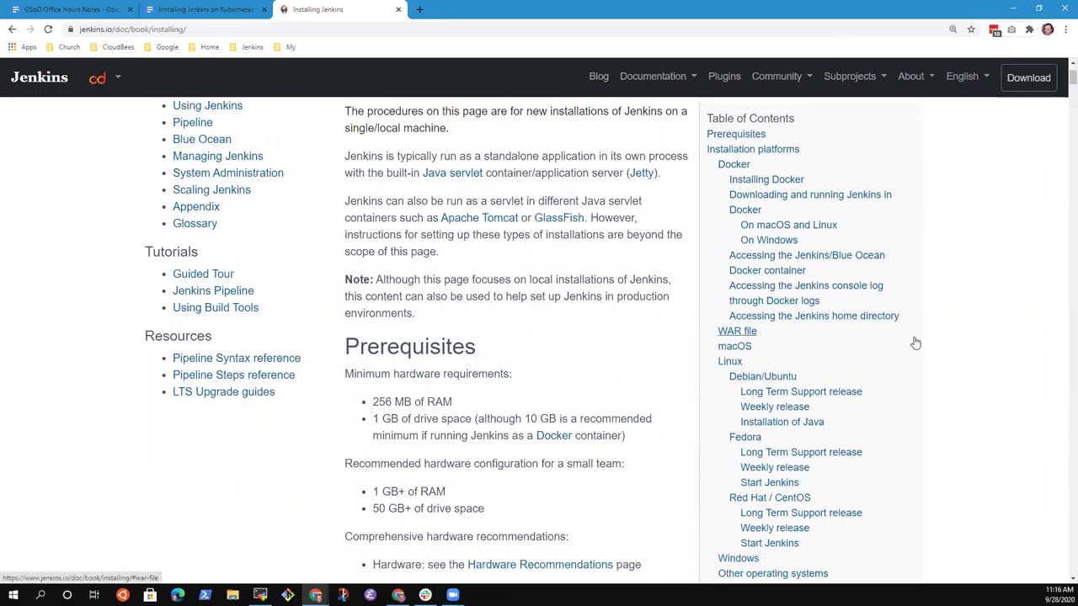
left_click(724, 166)
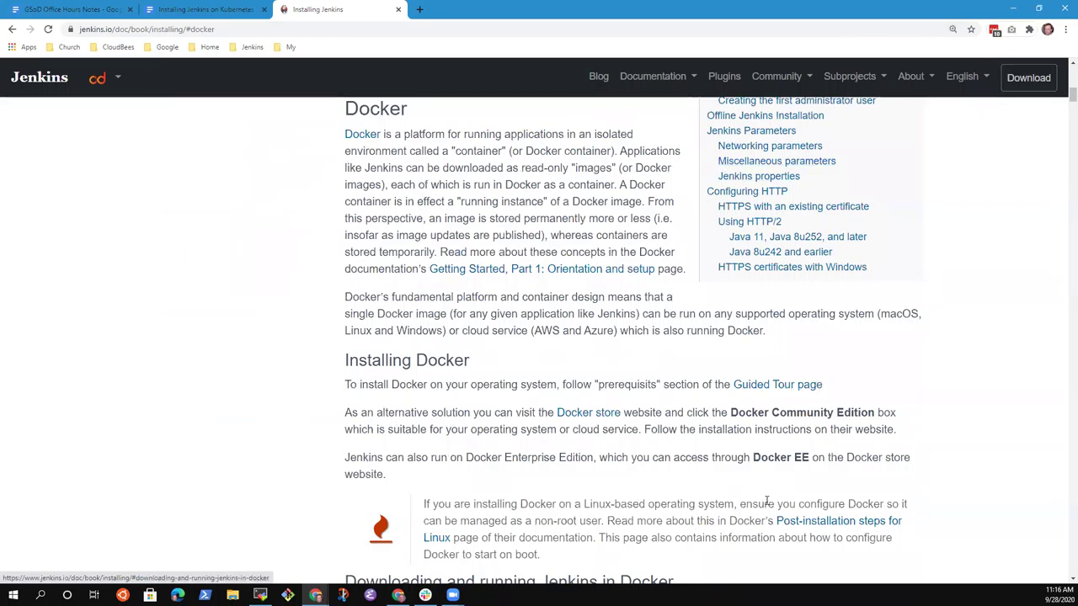
scroll(766, 502, "up", 7)
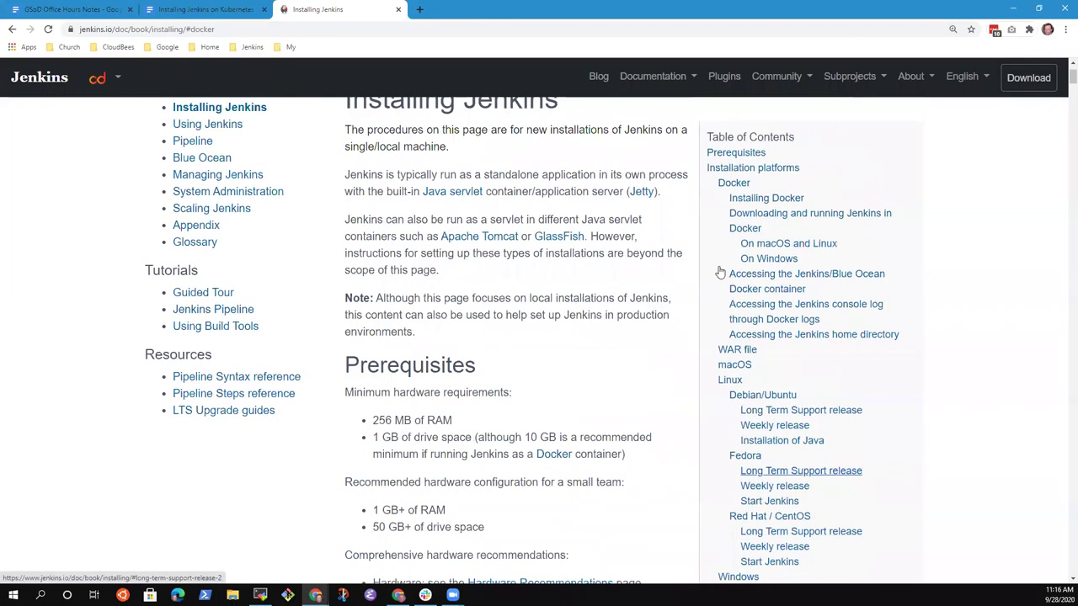
scroll(730, 285, "up", 2)
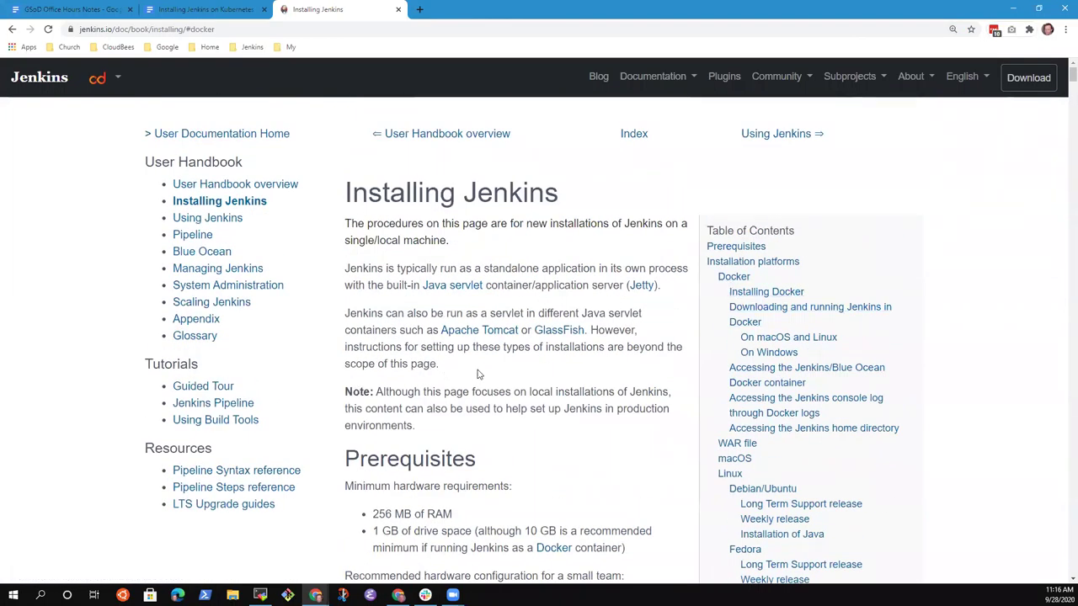
left_click(229, 9)
left_click(852, 353)
Step: Begin the reply with 'This draft will be split into the locations inside'
type("This draft wi")
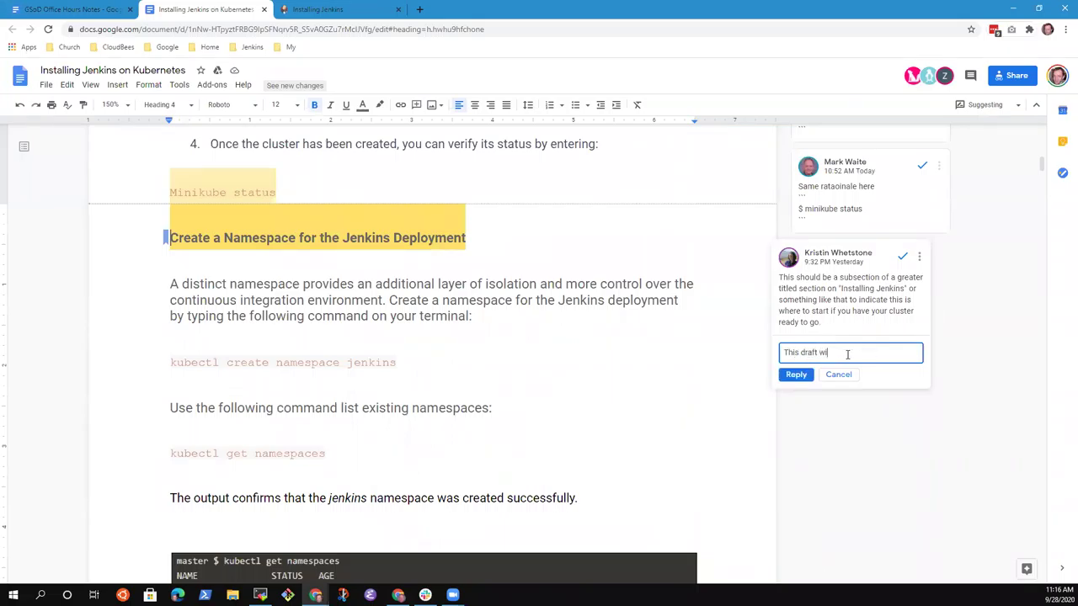
type("ll nb")
type(" the locations")
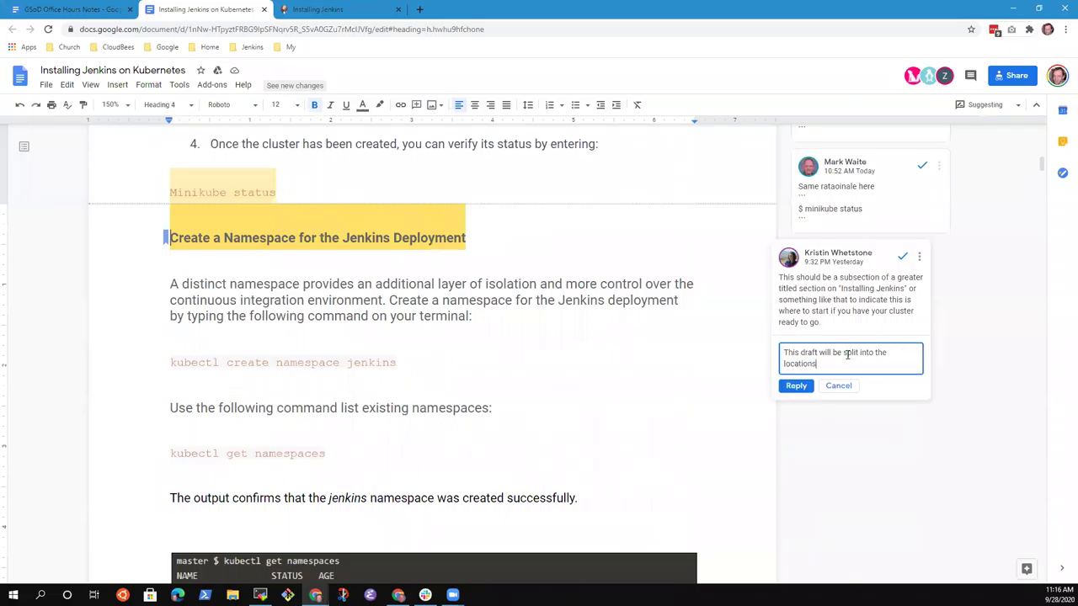
type(" inside")
Step: Copy the Installing Jenkins page URL with its #docker anchor removed
left_click(333, 10)
left_click(240, 32)
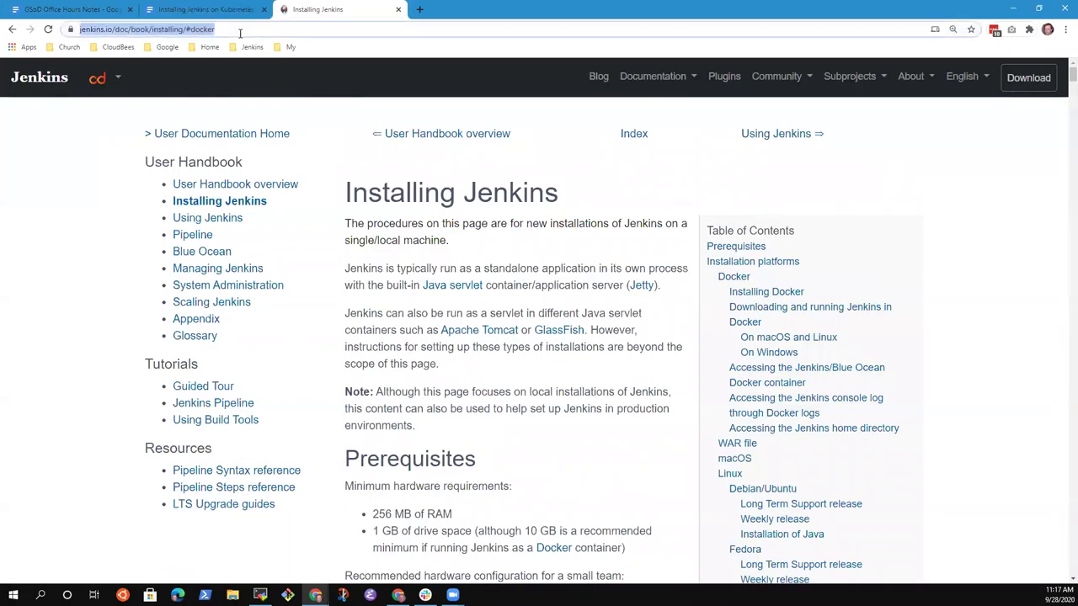
left_click(240, 32)
key("shift+End")
key("BackSpace")
key("ctrl+a")
key("ctrl+c")
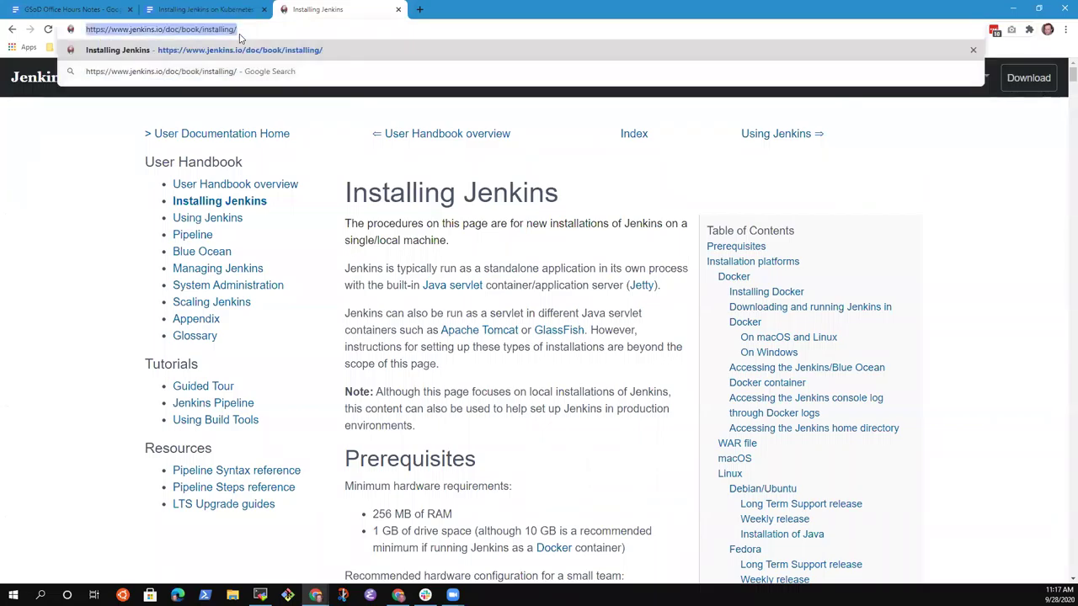
left_click(206, 10)
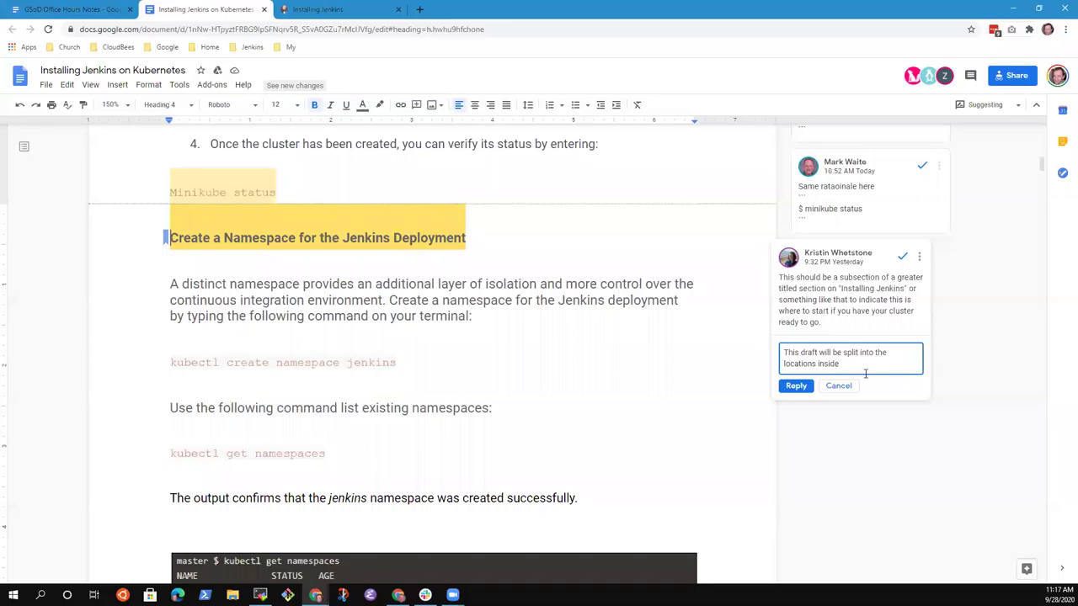
key("ctrl+v")
left_click(797, 410)
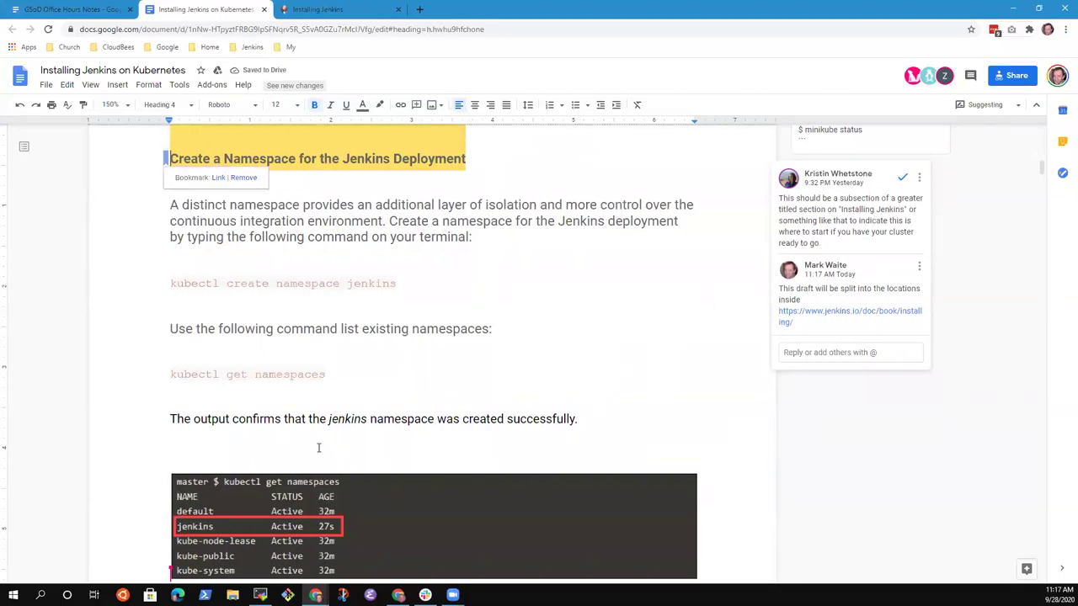
scroll(329, 441, "up", 3)
scroll(409, 402, "down", 2)
scroll(720, 427, "down", 3)
scroll(720, 427, "up", 4)
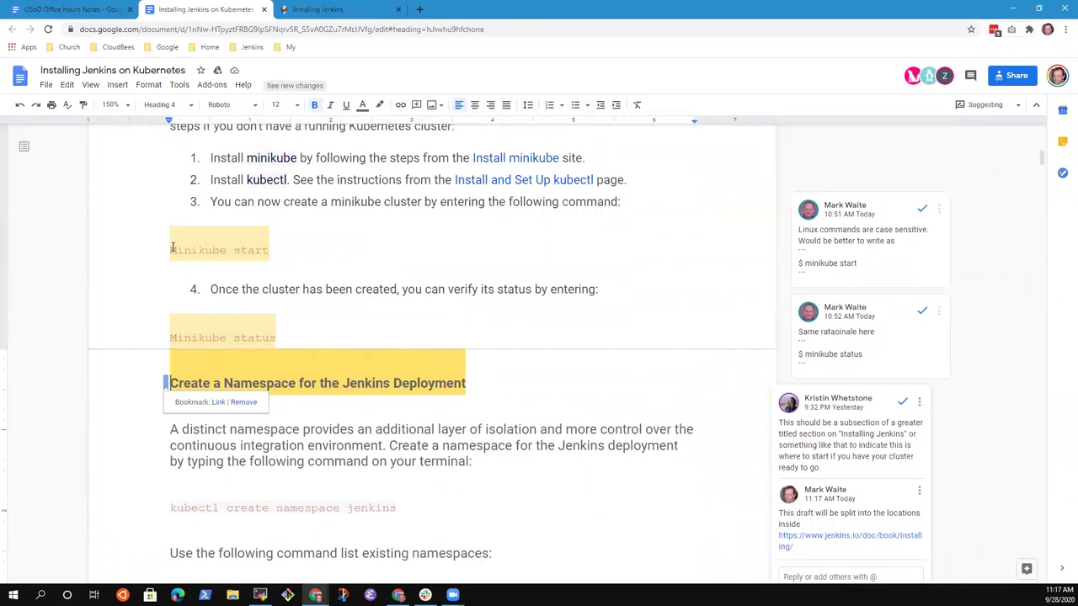
left_click_drag(169, 246, 268, 254)
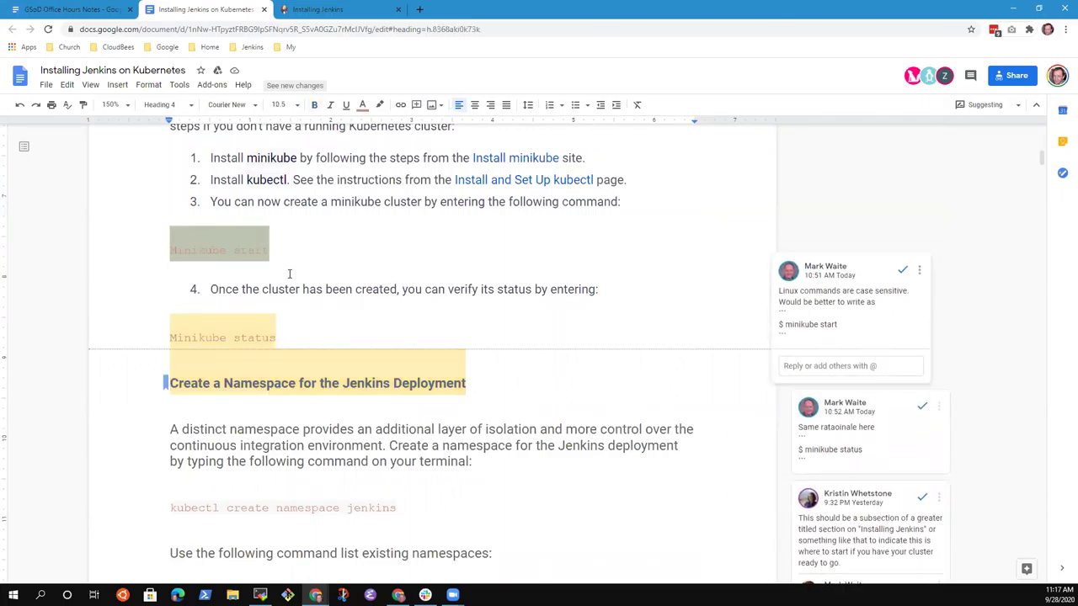
scroll(289, 277, "down", 4)
scroll(389, 305, "down", 6)
scroll(511, 362, "down", 10)
scroll(505, 362, "down", 2)
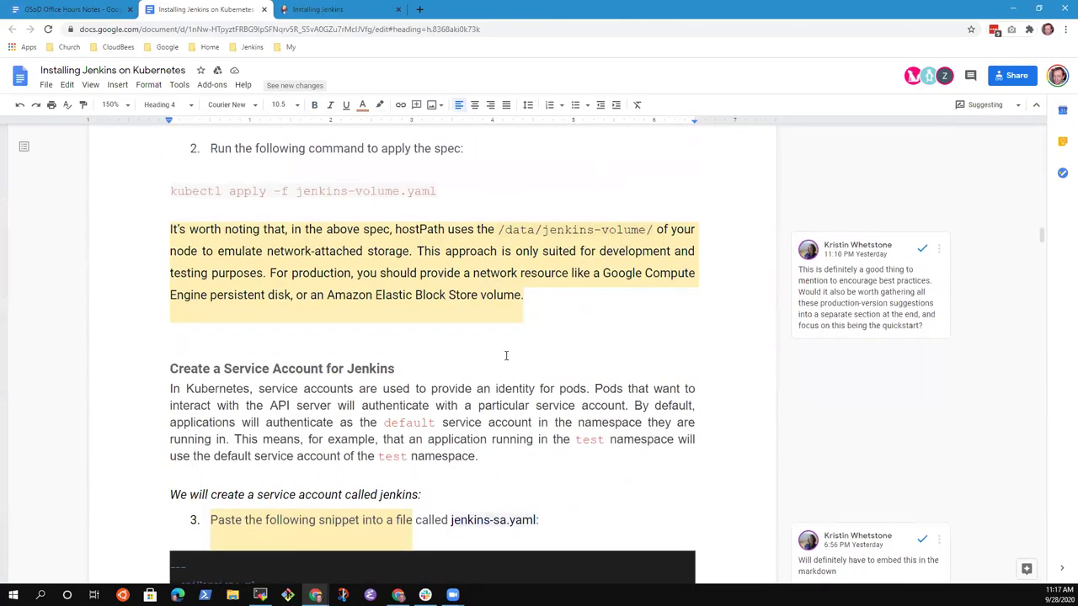
scroll(501, 356, "up", 3)
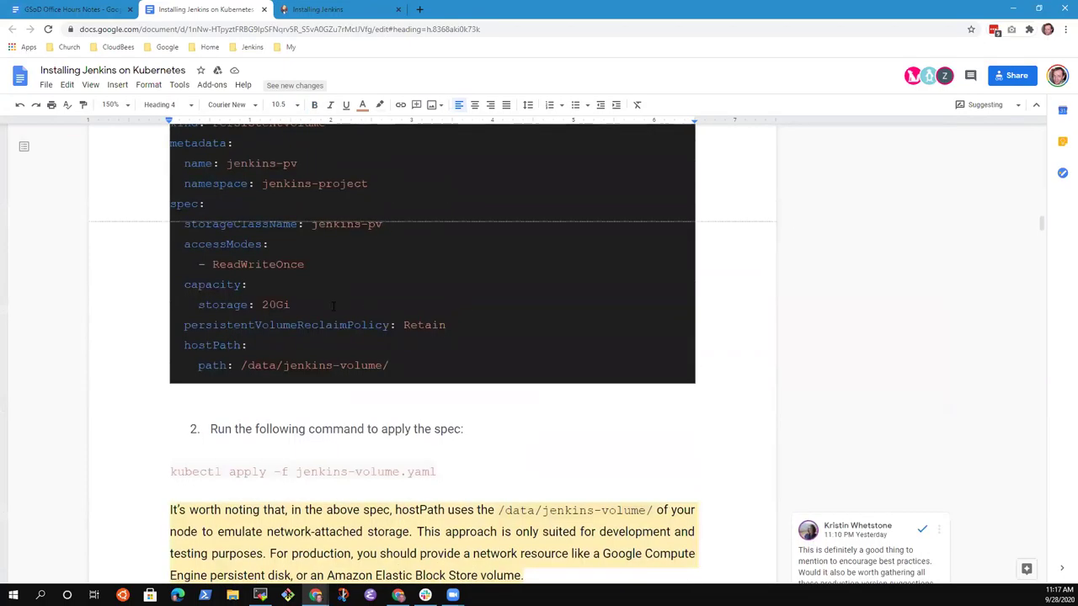
scroll(463, 418, "down", 4)
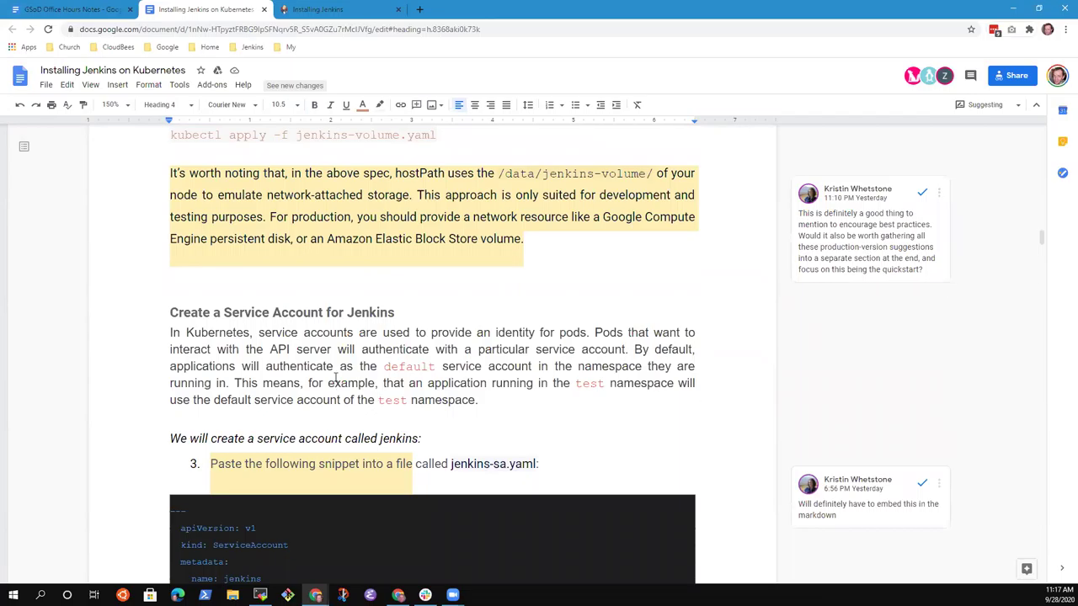
scroll(392, 337, "down", 5)
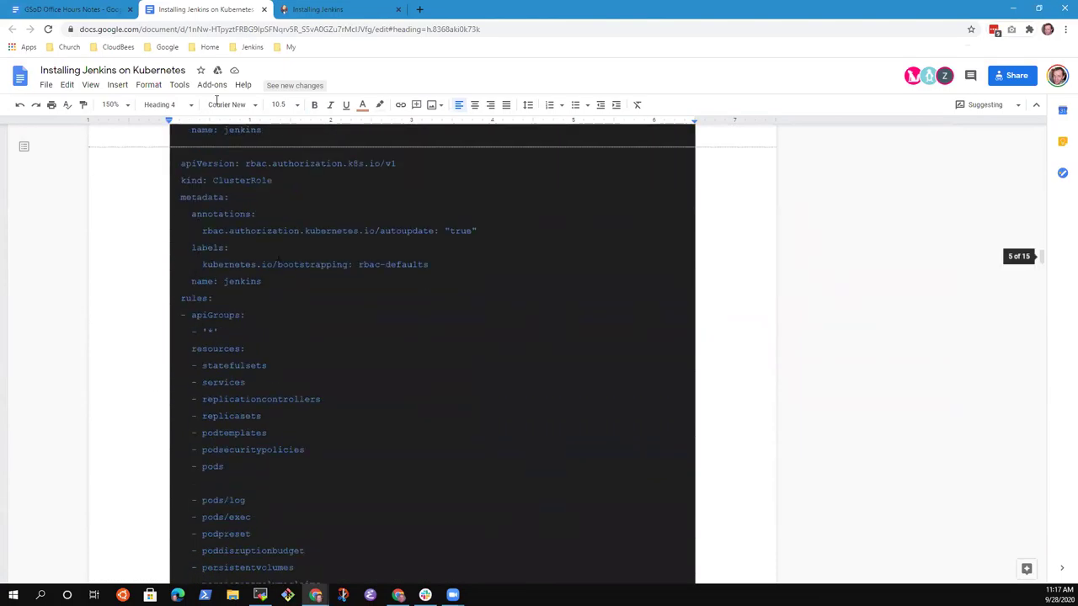
Step: In the office hours notes, replace the incremental delivery item's '?' with the owner's name
left_click(57, 10)
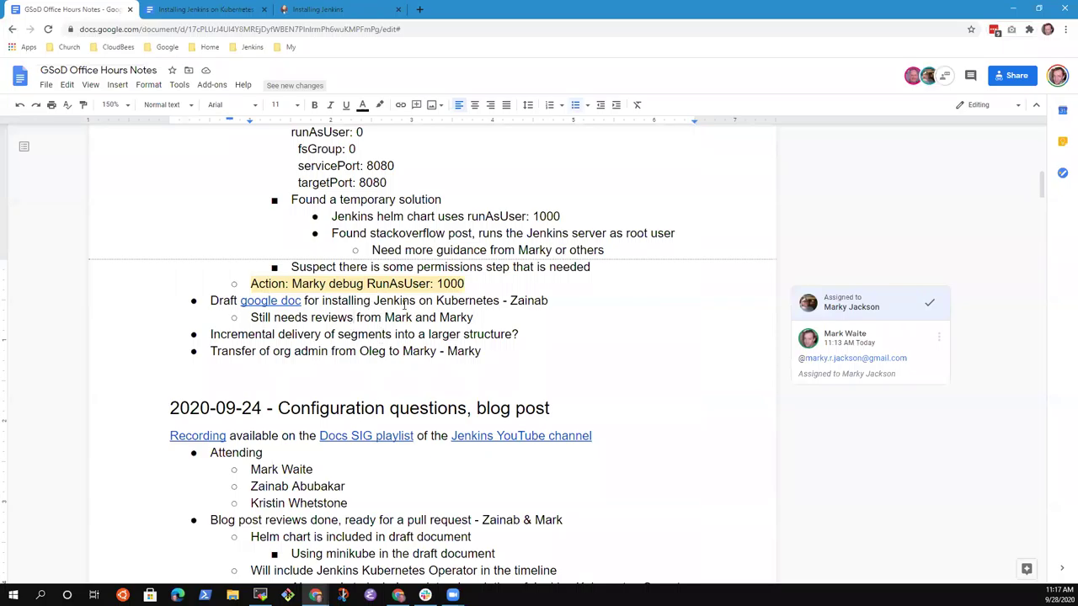
key("Down")
key("Home")
key("shift+End")
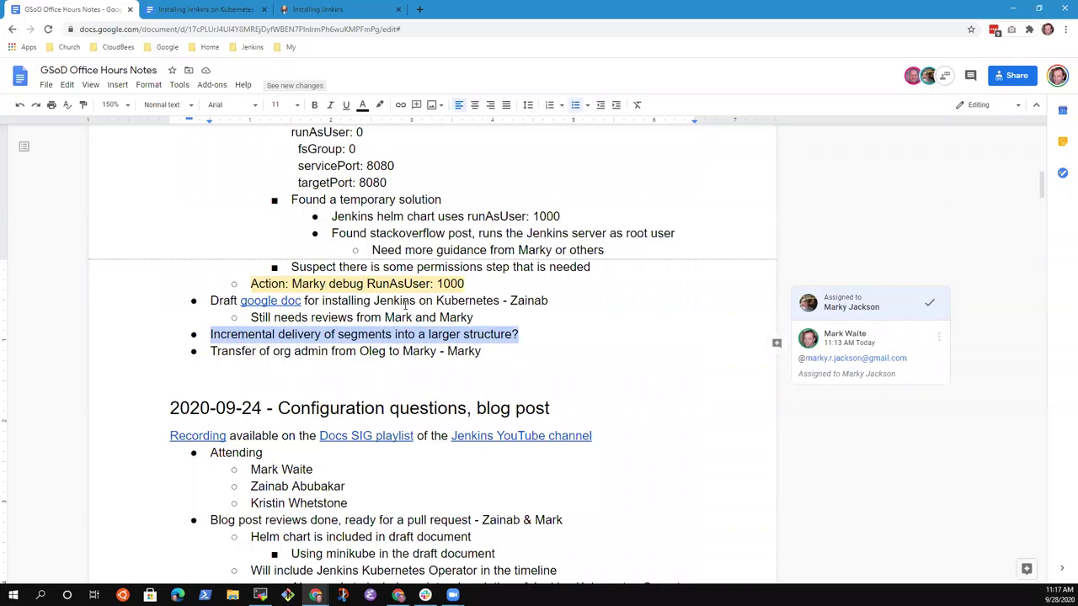
key("End")
key("shift+Home")
key("End")
key("BackSpace")
type("- Z")
key("BackSpace")
type("Zain")
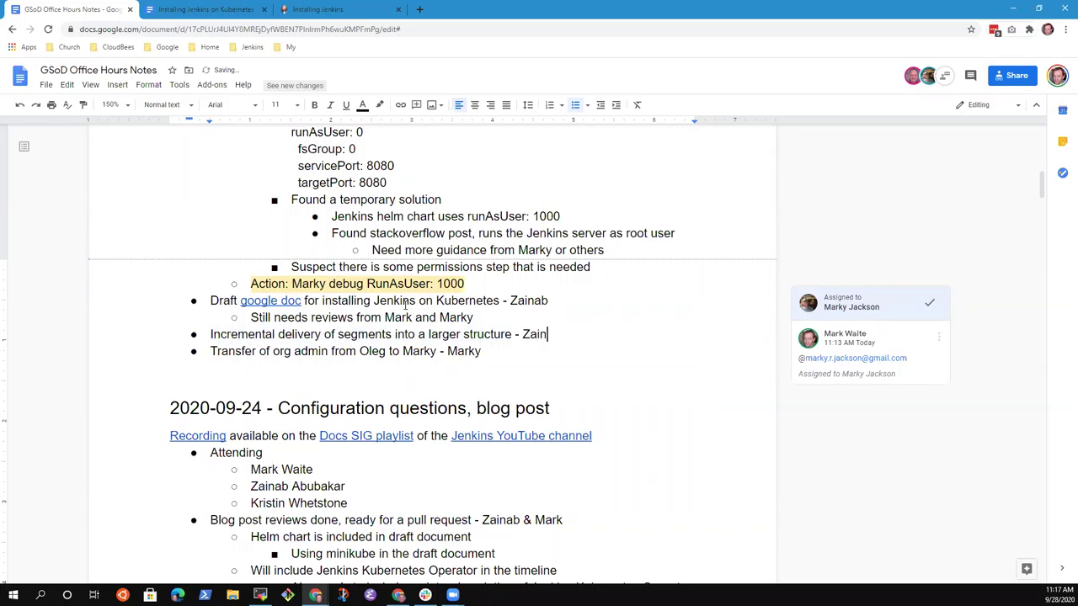
type("ab")
Step: Add an indented sub-bullet starting 'Skeleton form of the final document'
key("Return")
key("Tab")
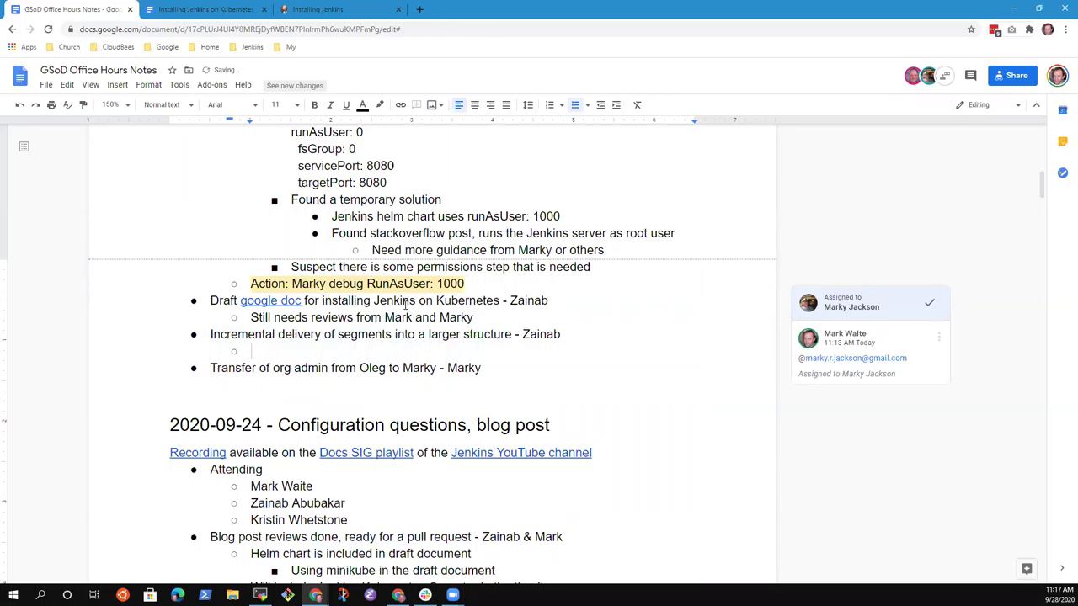
type("Concept is to")
key("shift+Home")
key("BackSpace")
type("Frame")
key("shift+Home")
key("BackSpace")
type("Outline form of the final documents")
key("BackSpace")
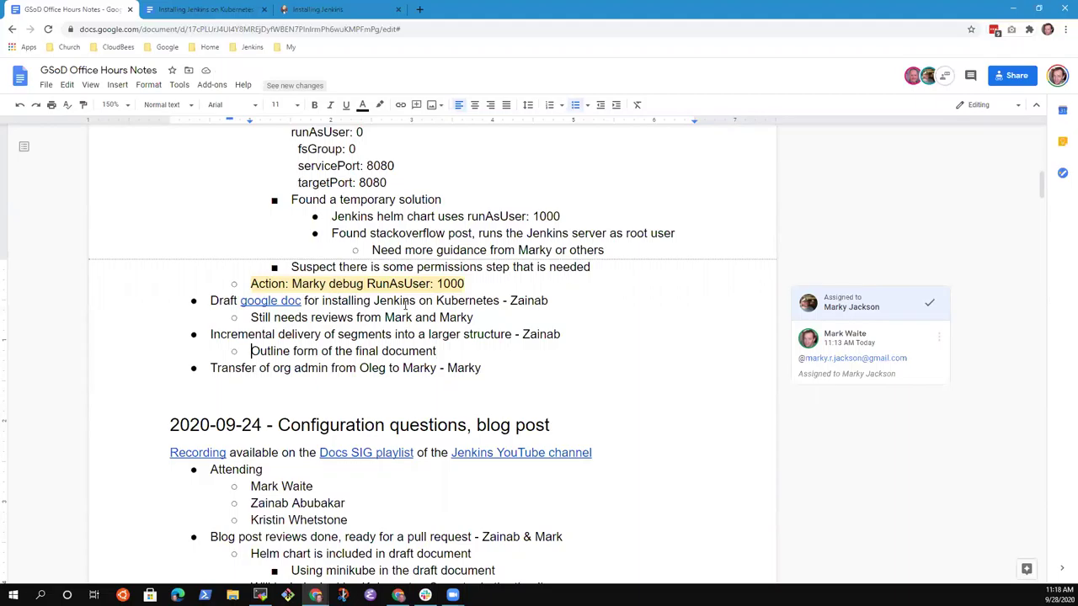
key("ctrl+shift+Right")
type("Skeleton")
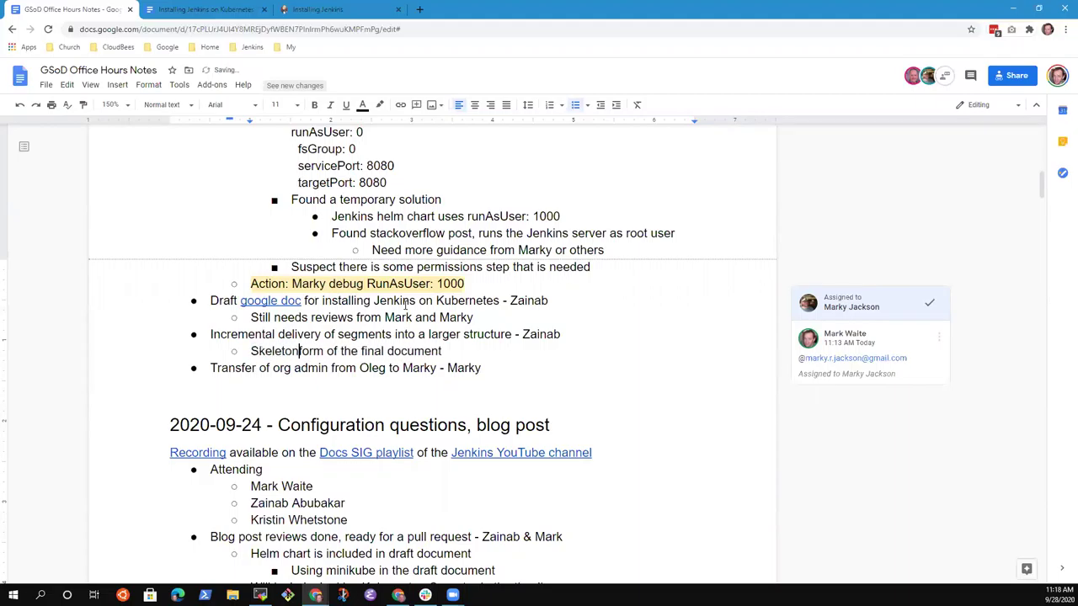
Step: Finish it with ', then pieces are added in more frequent, smaller steps to the skeleton'
key("End")
type(", then")
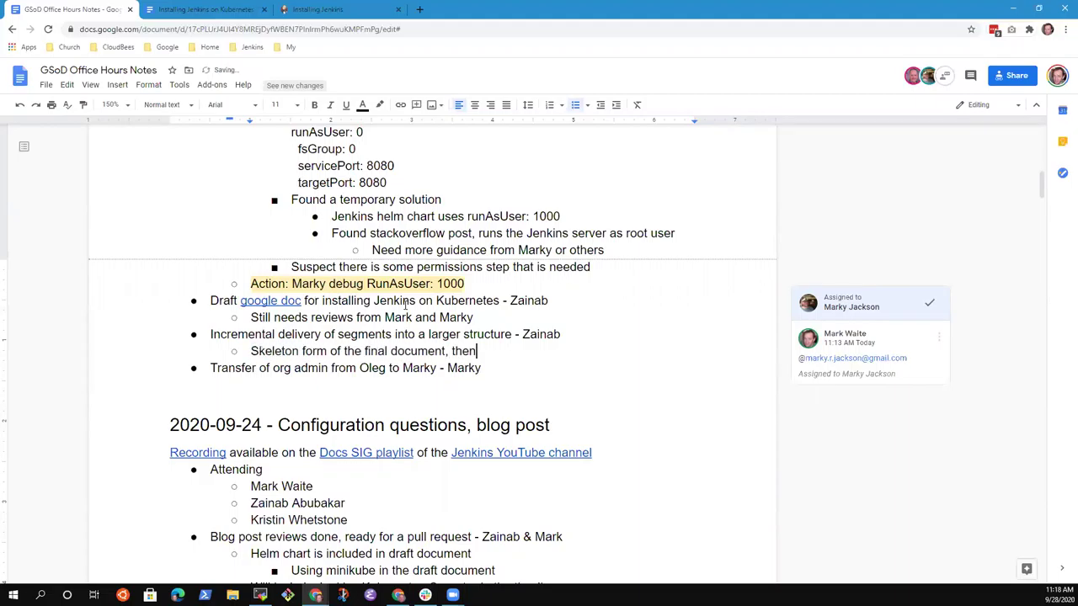
key("ctrl+BackSpace")
type("then pieces are added ")
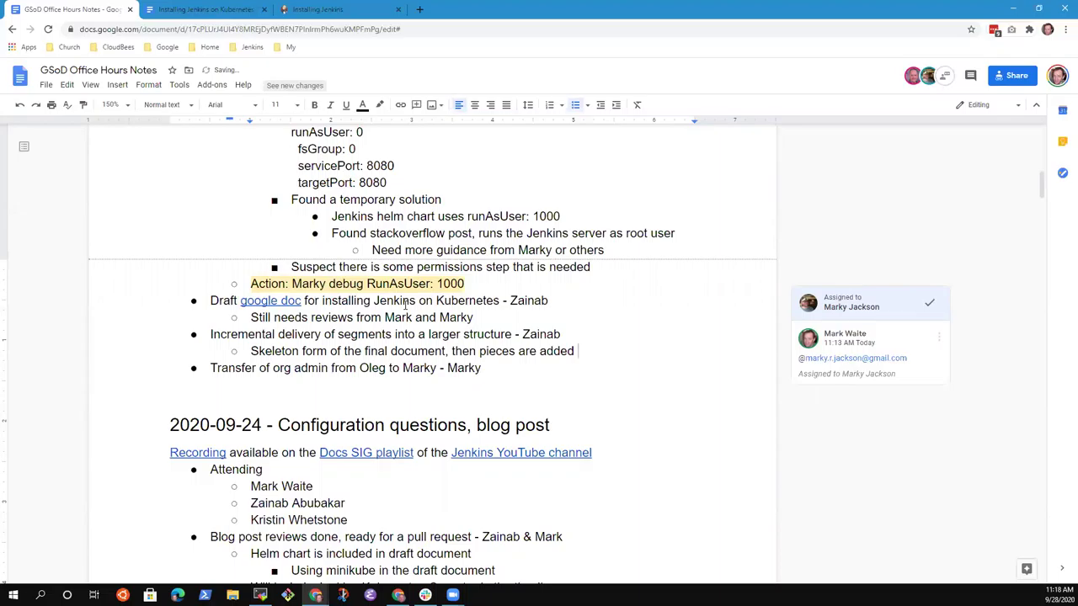
type("in faster, smaller")
key("ctrl+Left")
key("Left")
key("Left")
key("ctrl+shift+Left")
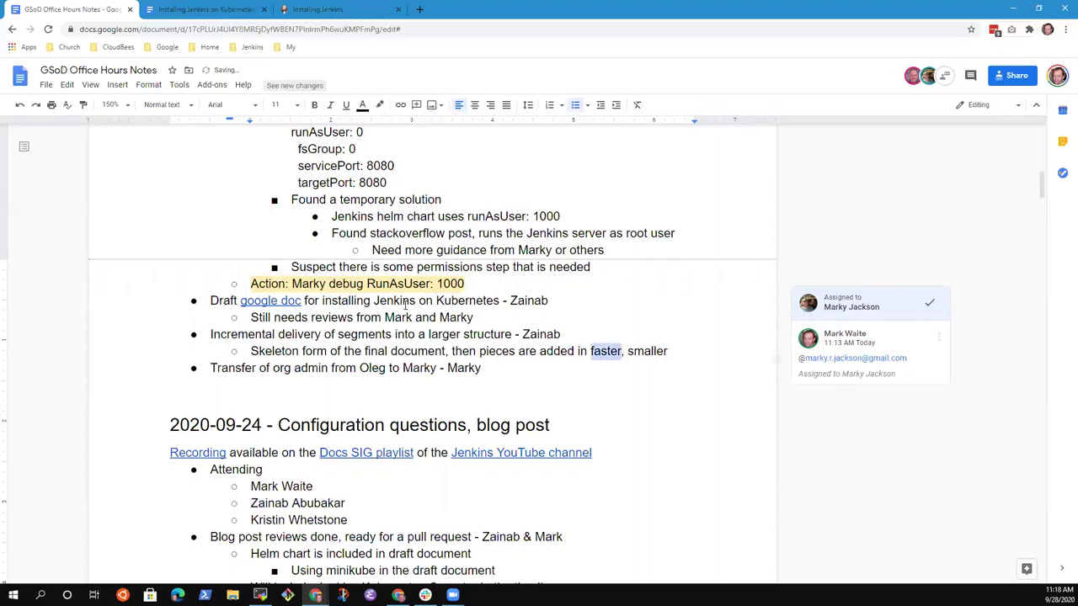
type("more frequent")
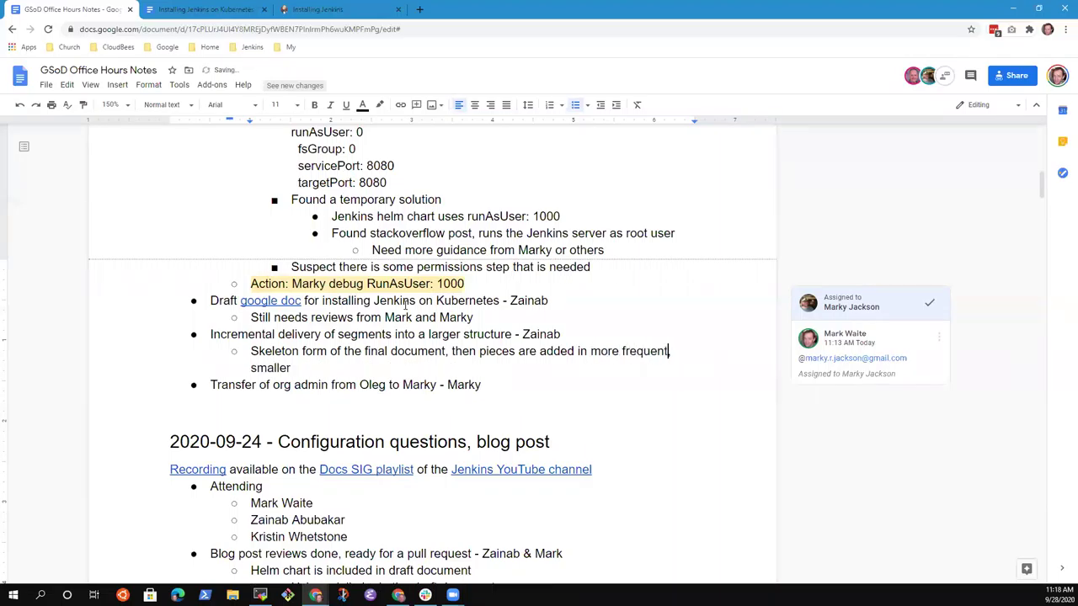
key("Down")
type("steps to the skeleton")
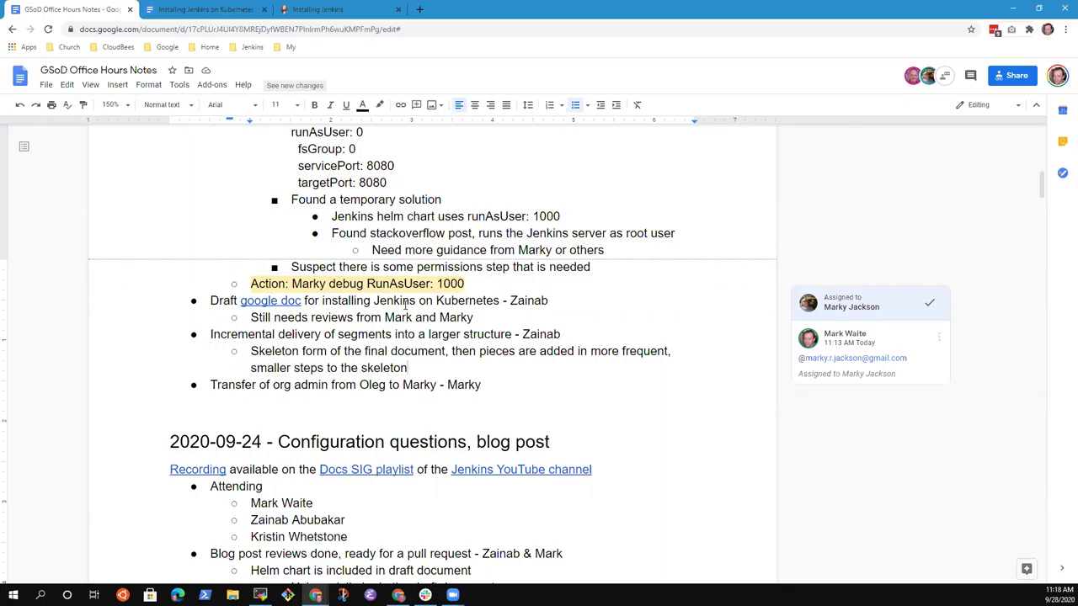
key("Return")
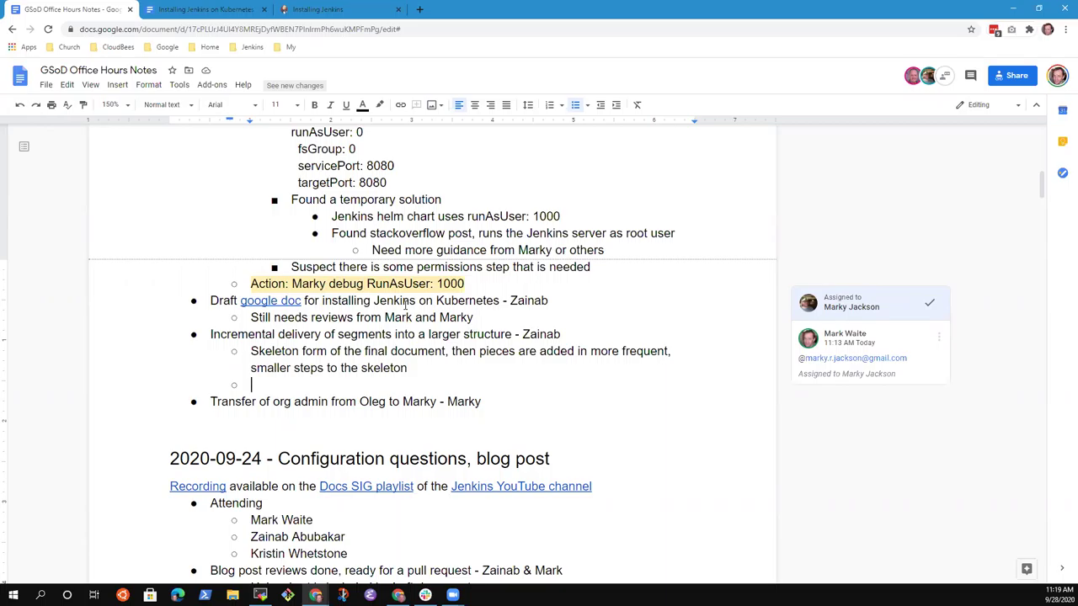
Step: Type 'Skeleton add to jenkins.io as commented adoc' in the new bullet
type("Skeleton")
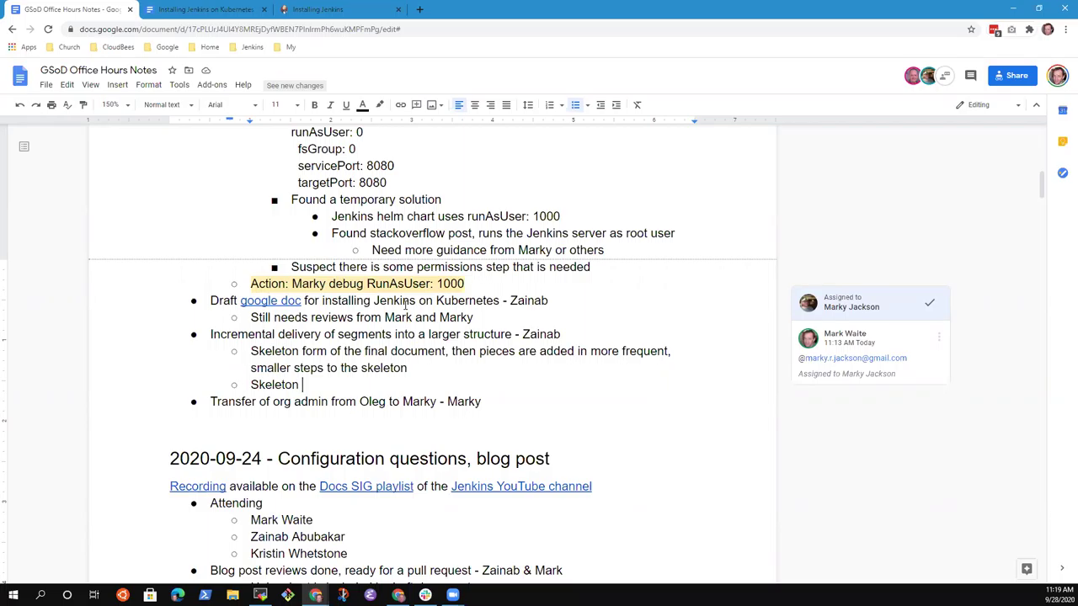
type("add to jenkins.io")
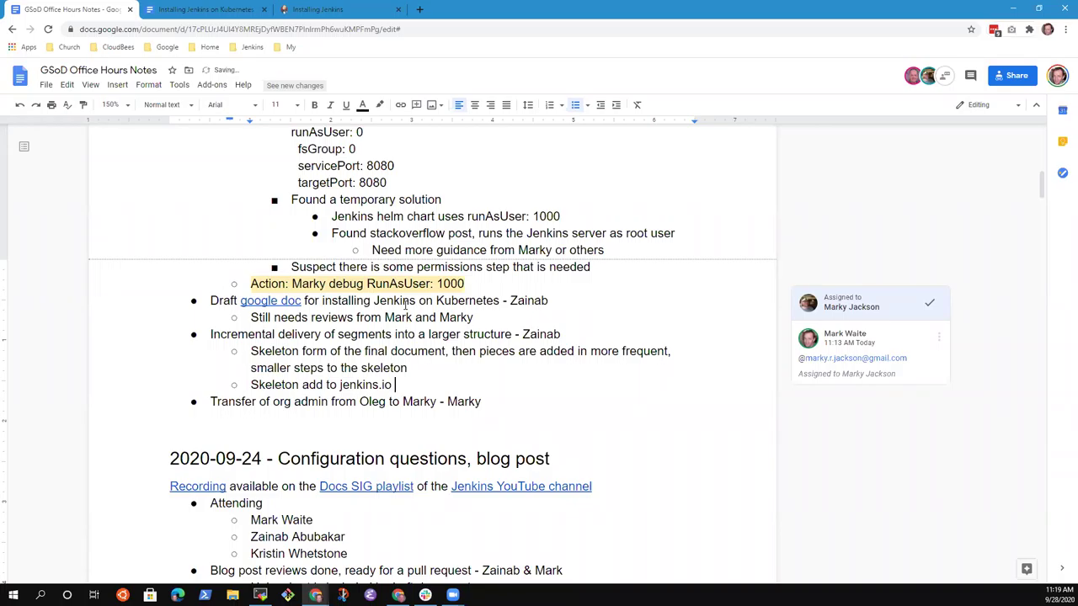
type(" as co")
type("mmented ")
type("se")
key("BackSpace")
key("BackSpace")
type("adoc")
Step: Draft a deeper sub-bullet '//// starts a block comment', then clear its text
key("Return")
key("Tab")
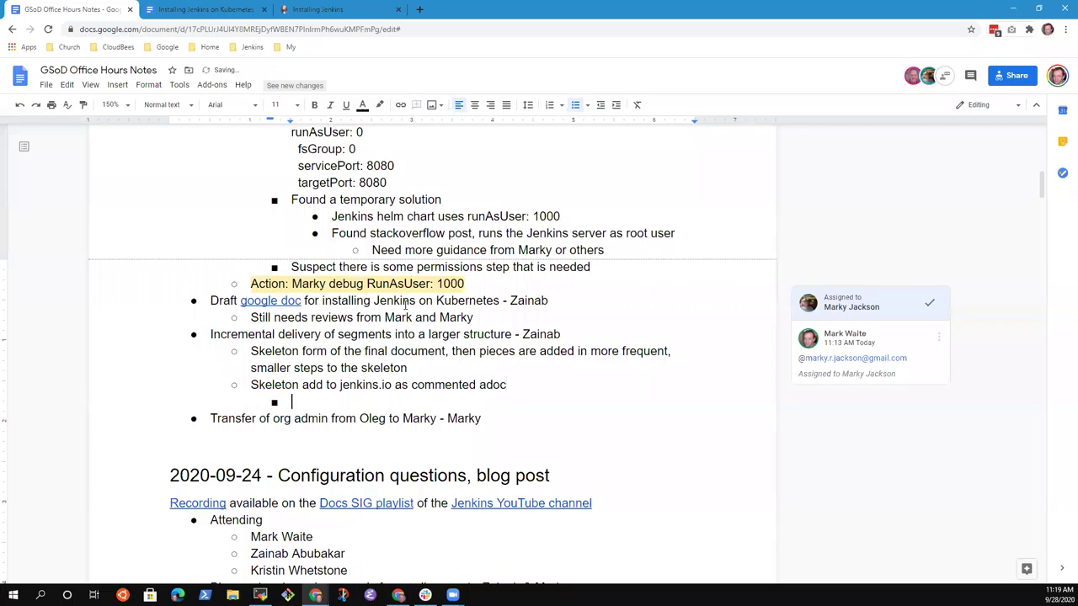
type("//// starts a ")
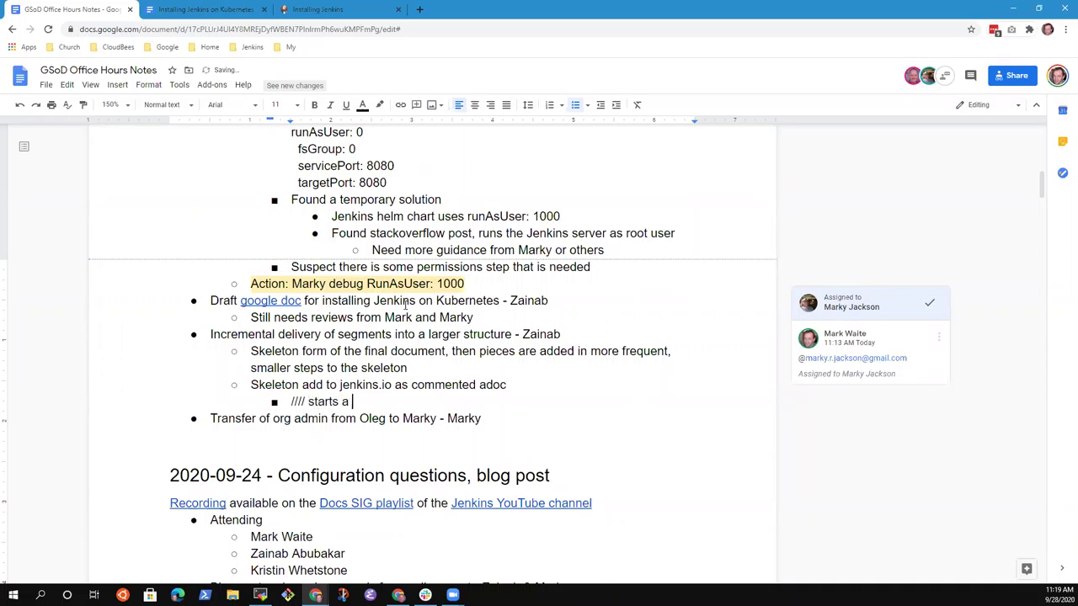
type("blo")
key("BackSpace")
key("BackSpace")
type("lock comment")
key("shift+Home")
key("BackSpace")
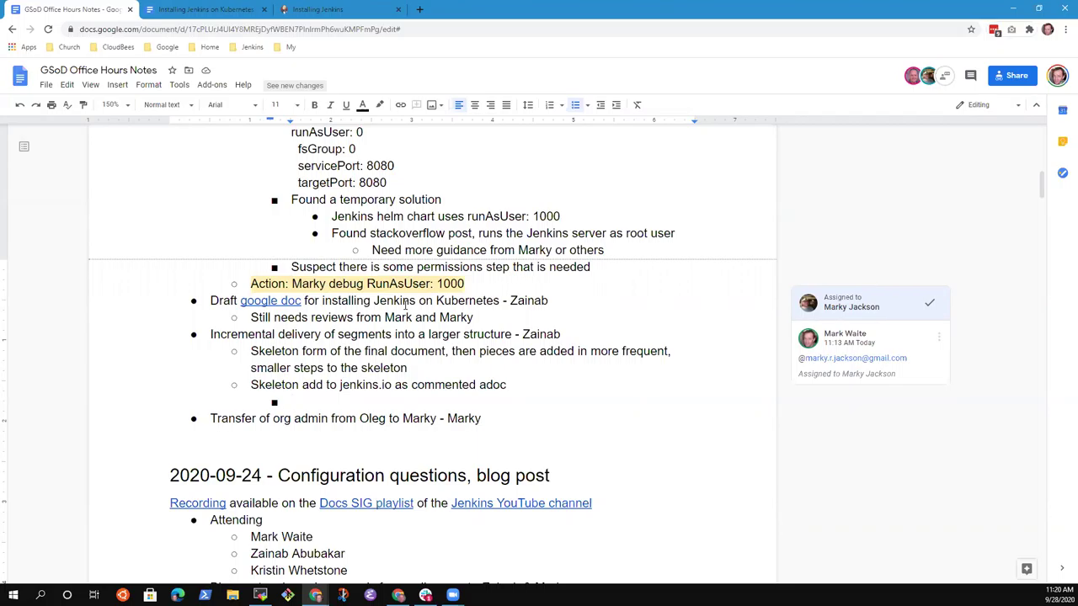
Step: Write 'Example available to show the idea?' in the nested bullet
key("BackSpace")
key("BackSpace")
key("ctrl+z")
type("Example available to s")
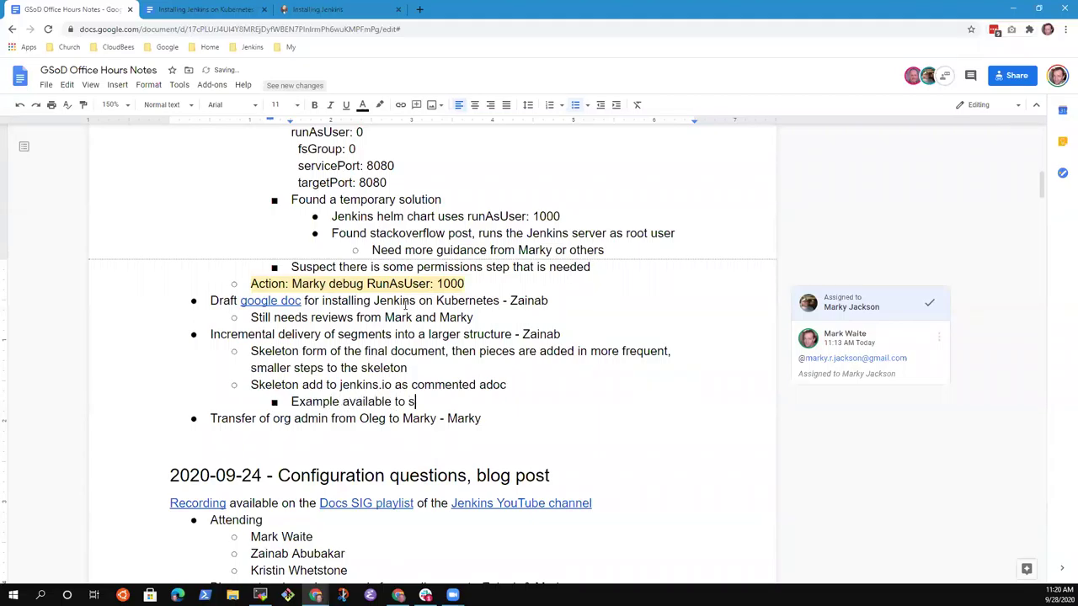
type("how the idea?")
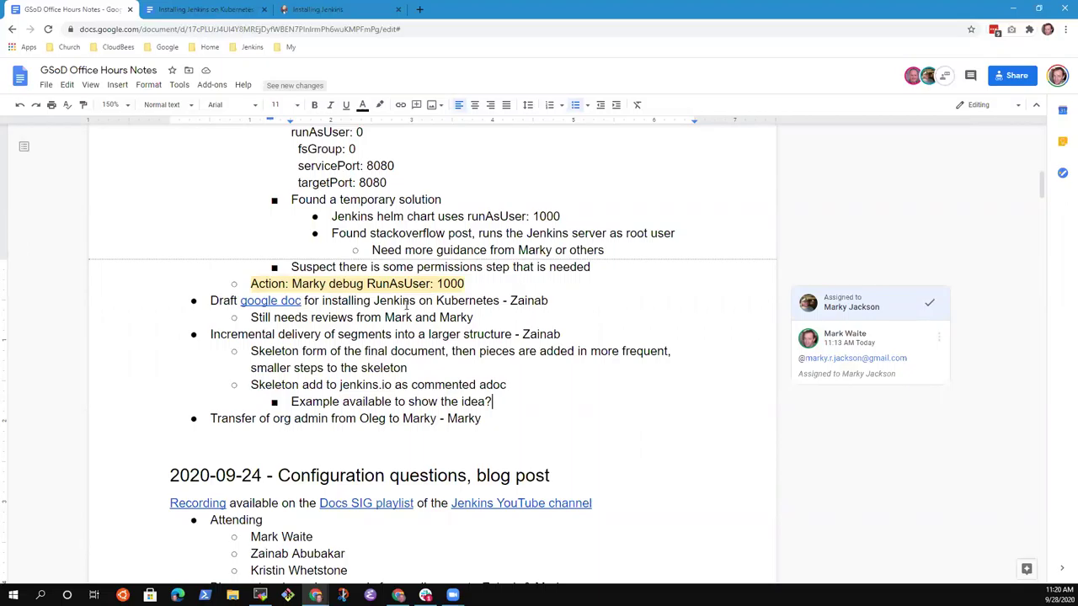
Step: Add indented follow-ups: find a jenkins.io work-in-progress example, and share the link with the owner
key("Return")
key("Tab")
type("Mark to lo")
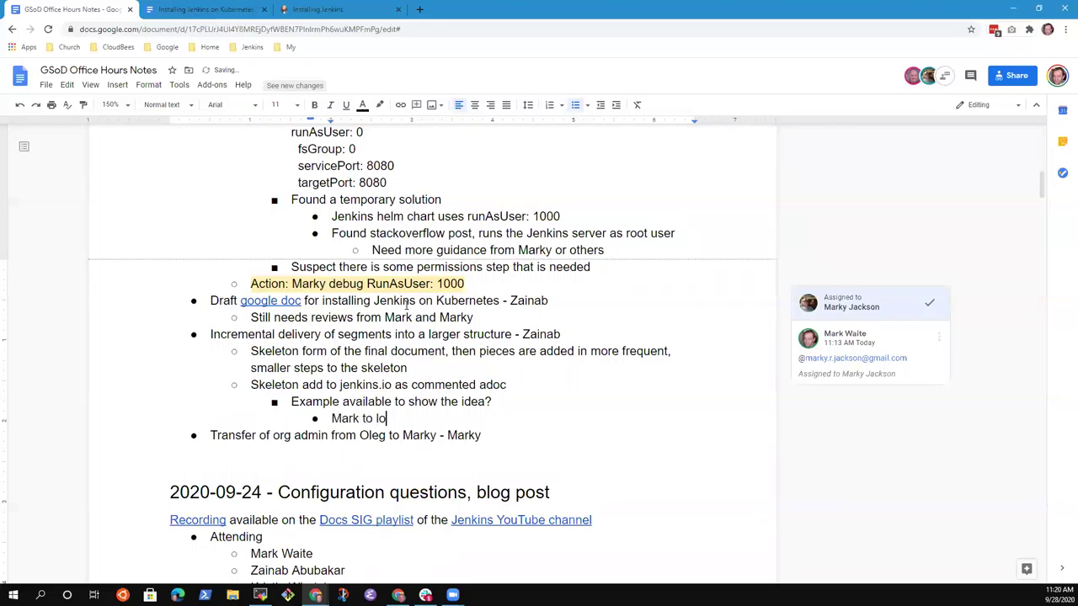
type("ok for an example on th")
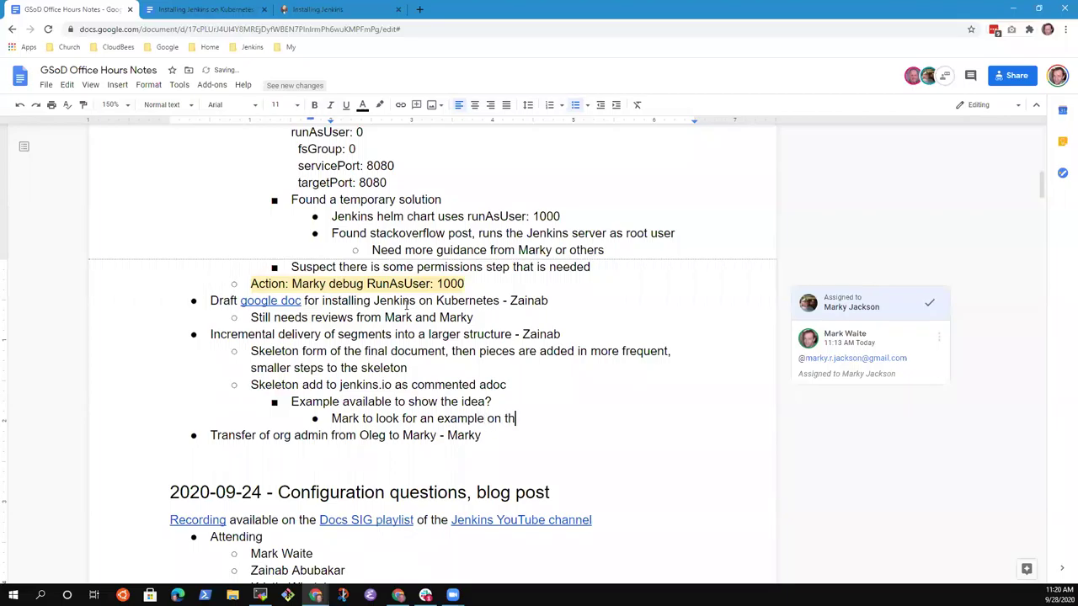
type("e jenkins.io")
type("of W")
key("BackSpace")
type("work ")
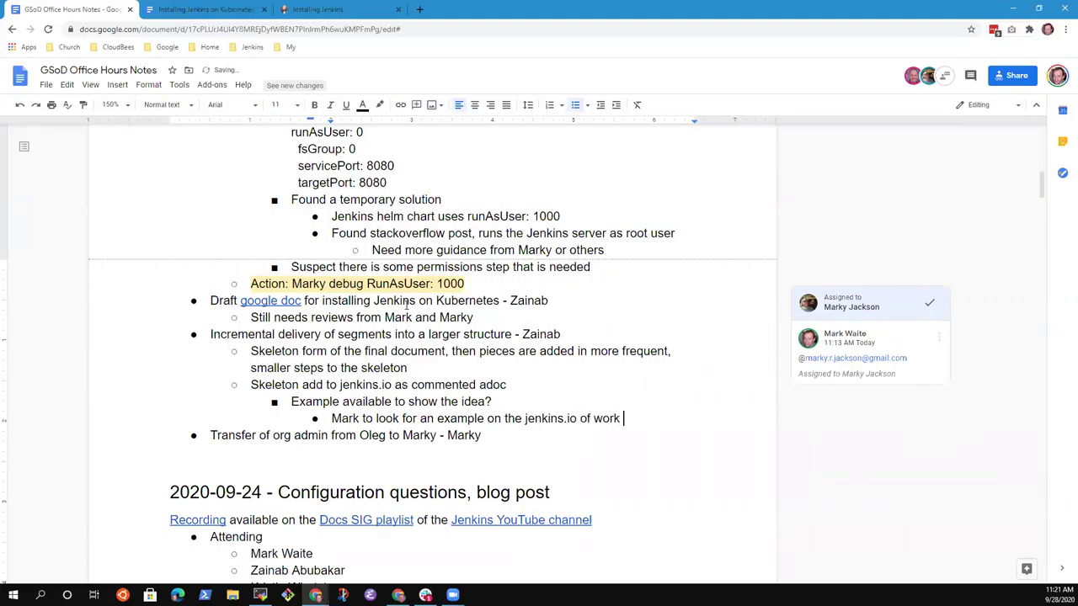
type("in progress")
key("Return")
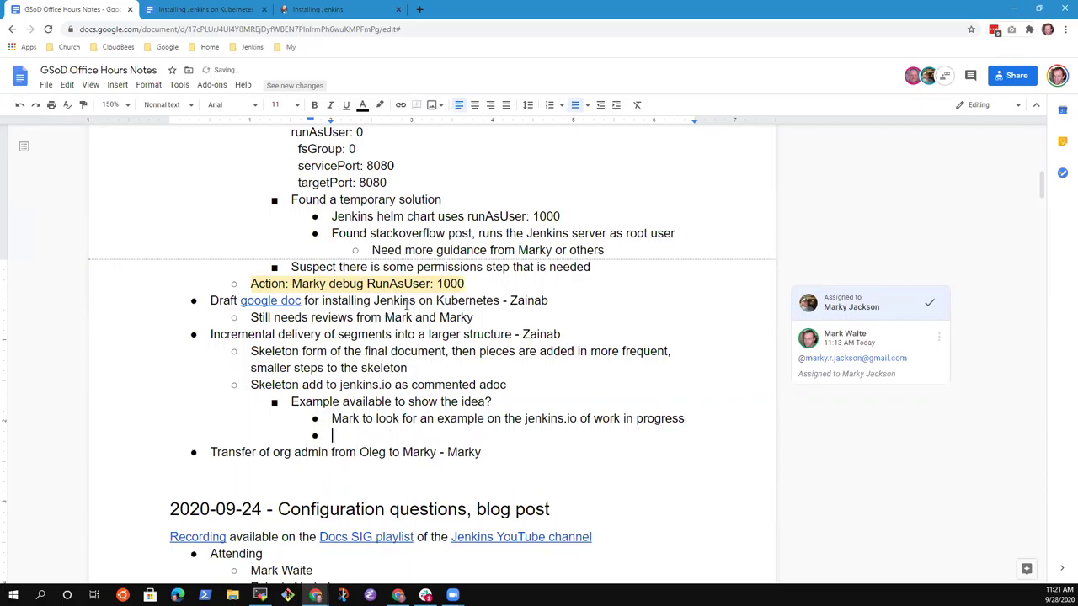
type("Share the link with Zainab")
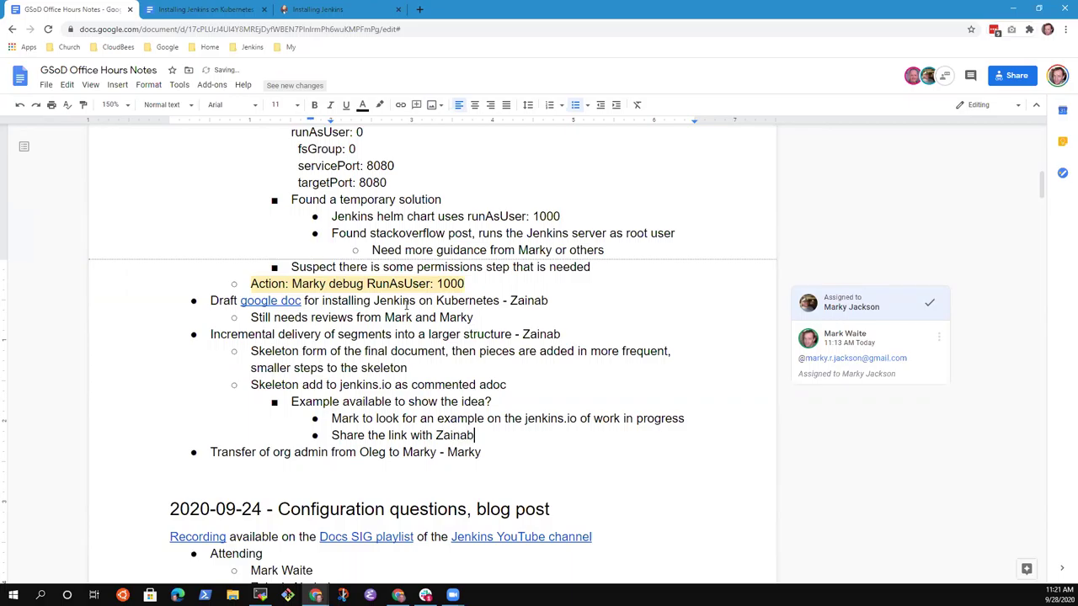
Step: Open jenkins.io's System Administration chapter under Managing Jenkins in a new tab
left_click(420, 10)
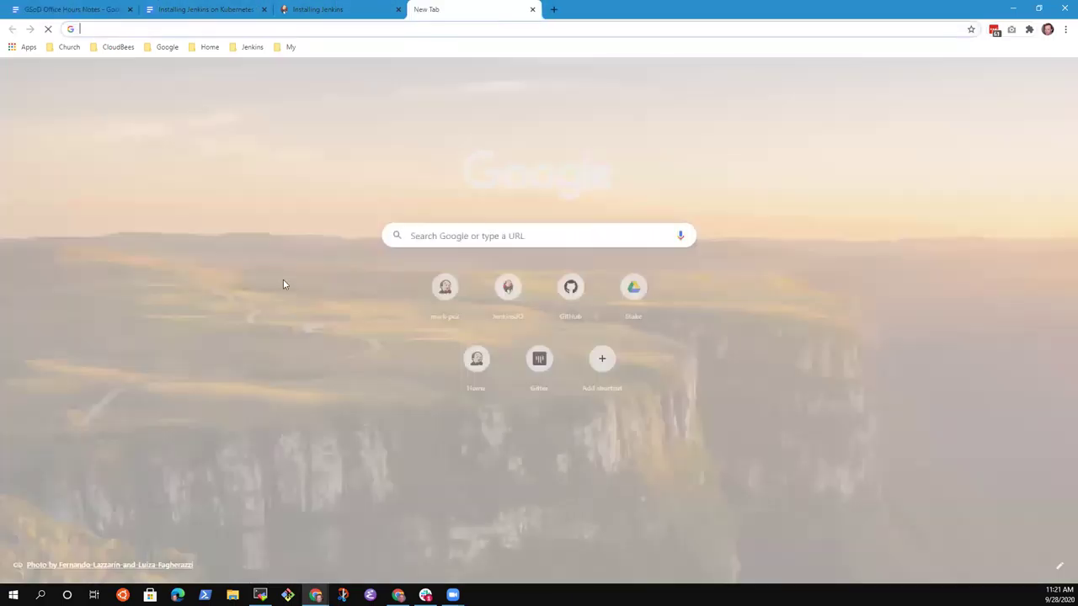
left_click(251, 47)
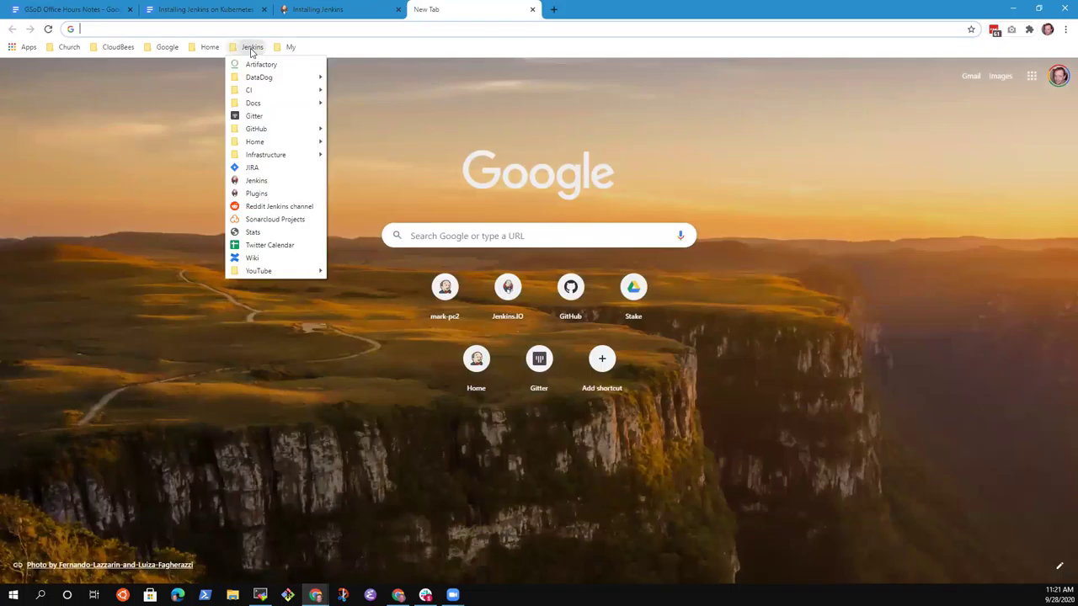
left_click(256, 180)
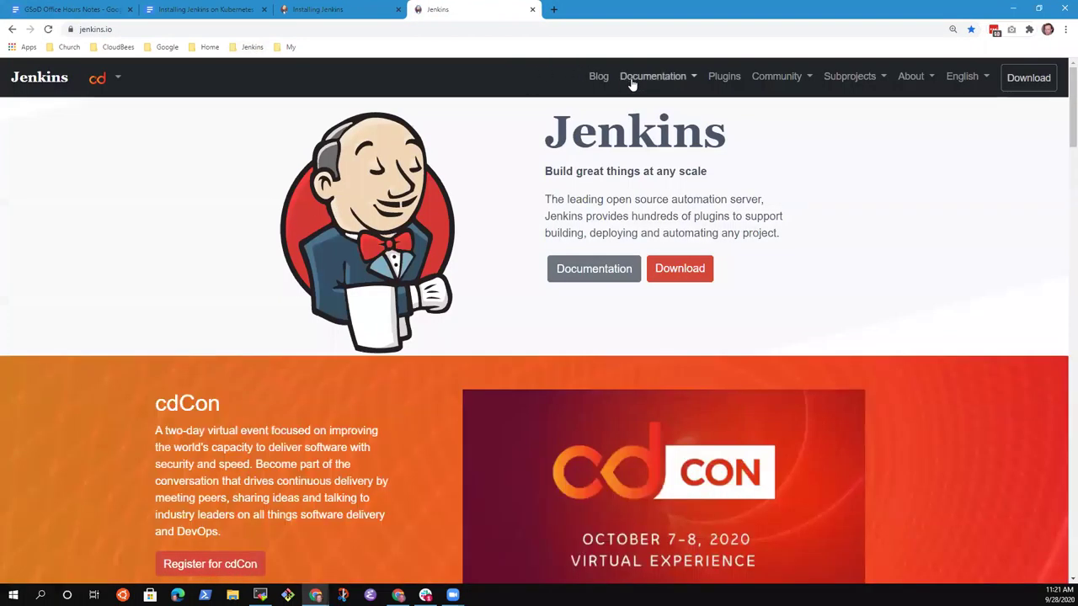
mouse_move(643, 79)
left_click(695, 171)
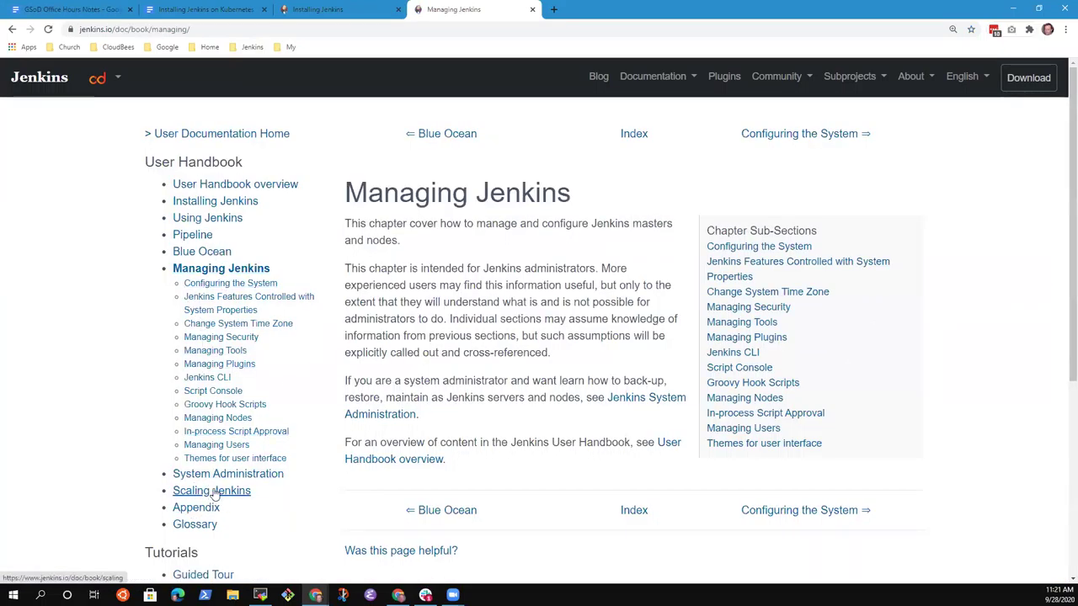
left_click(217, 478)
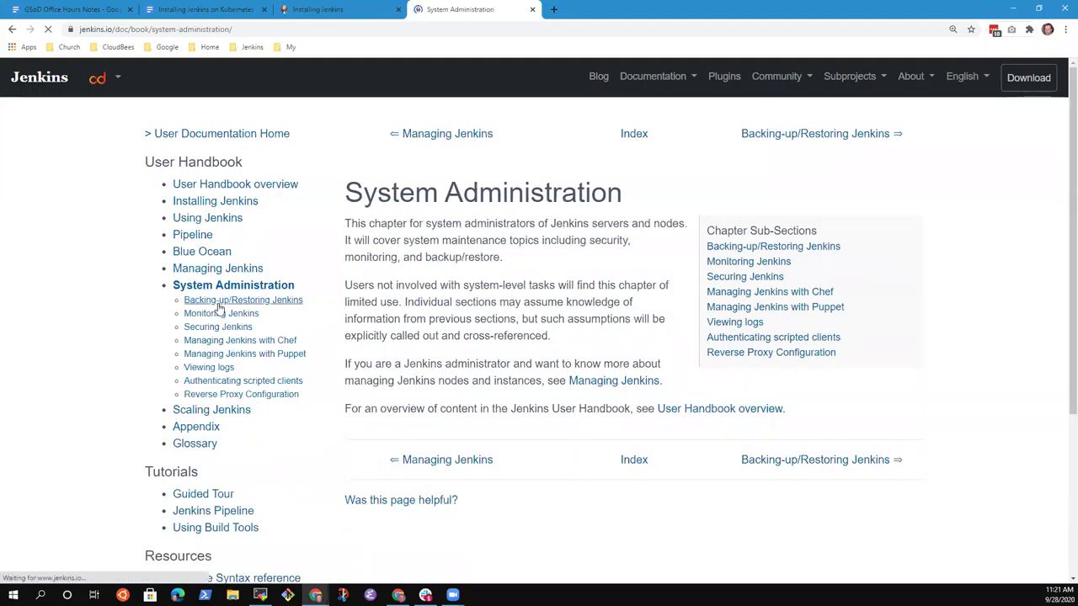
Step: Browse the System Administration sections, then copy the Backing-up/Restoring Jenkins page address
left_click(220, 304)
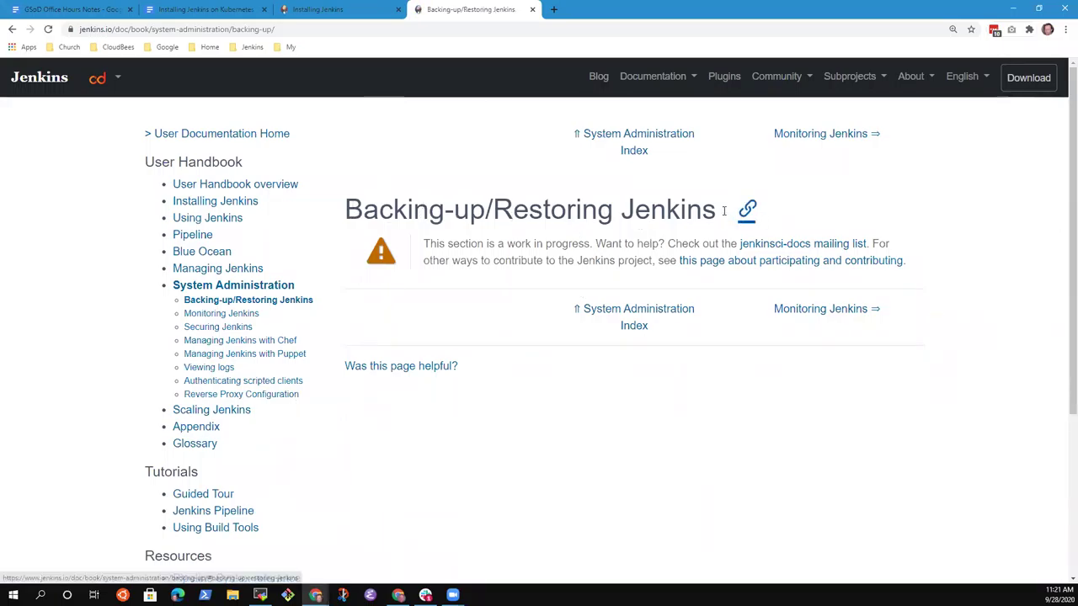
left_click_drag(718, 209, 341, 212)
left_click(660, 407)
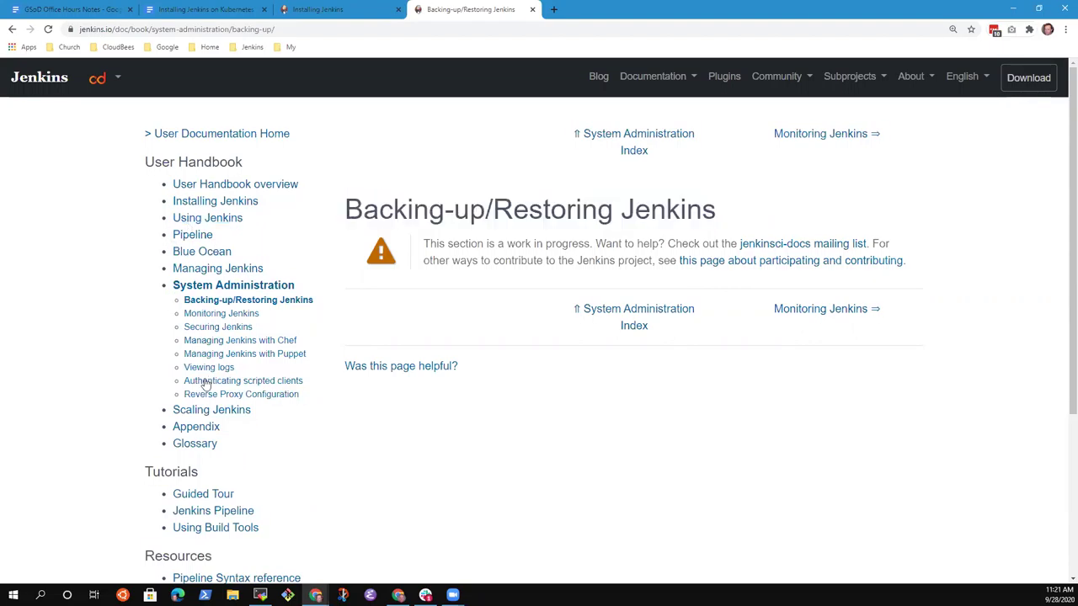
left_click(241, 320)
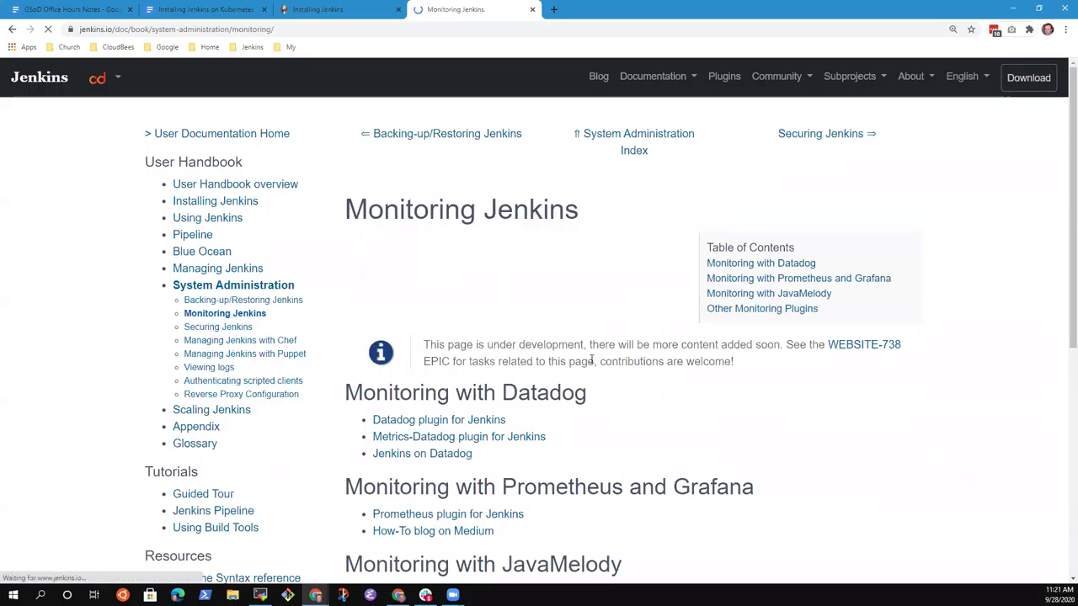
left_click_drag(747, 367, 416, 337)
left_click(248, 331)
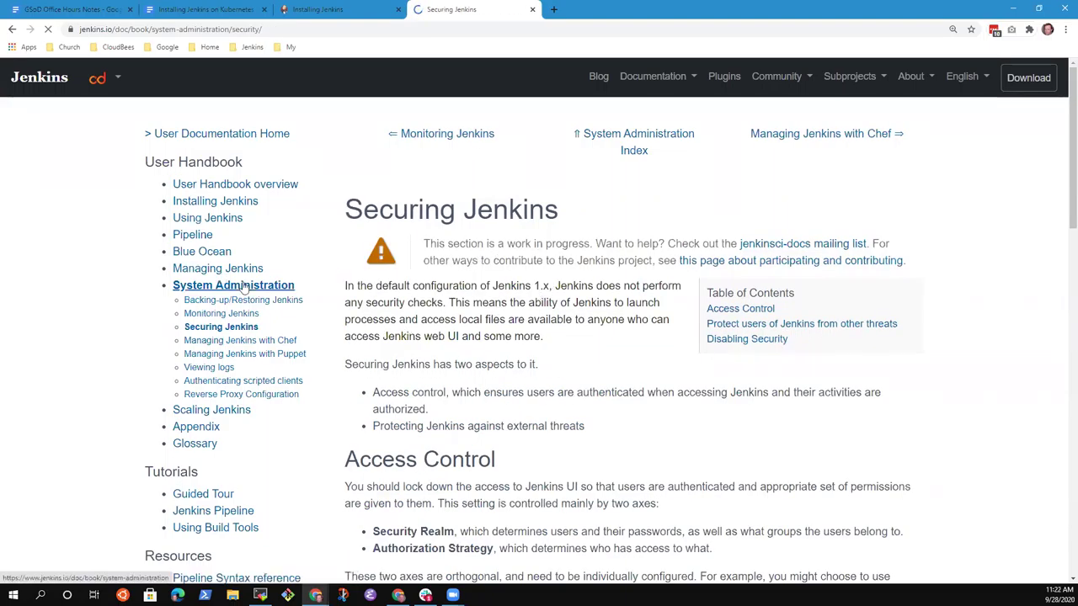
left_click(281, 341)
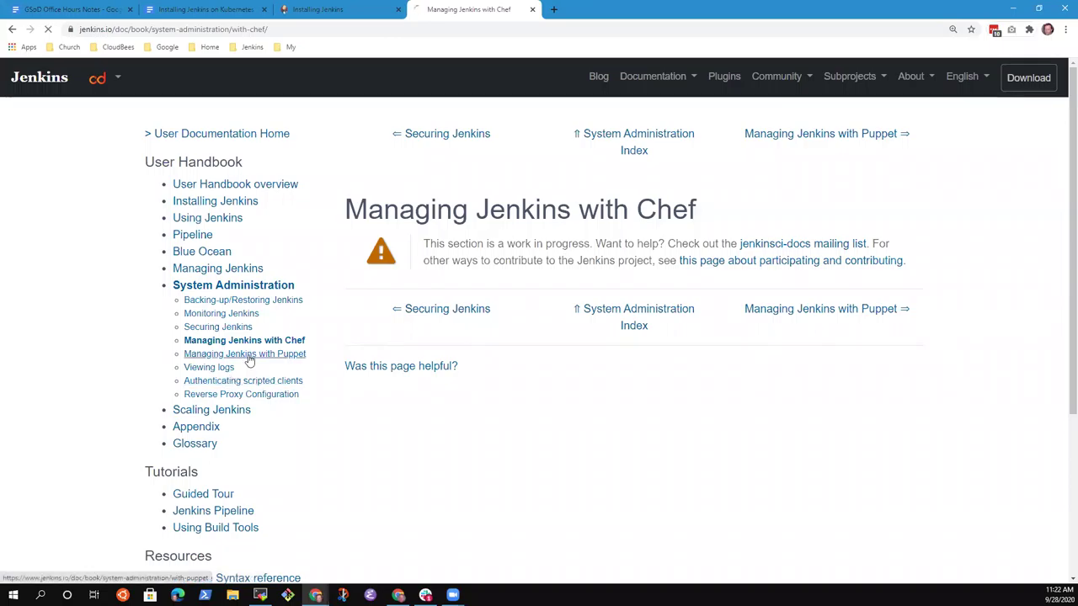
left_click(249, 354)
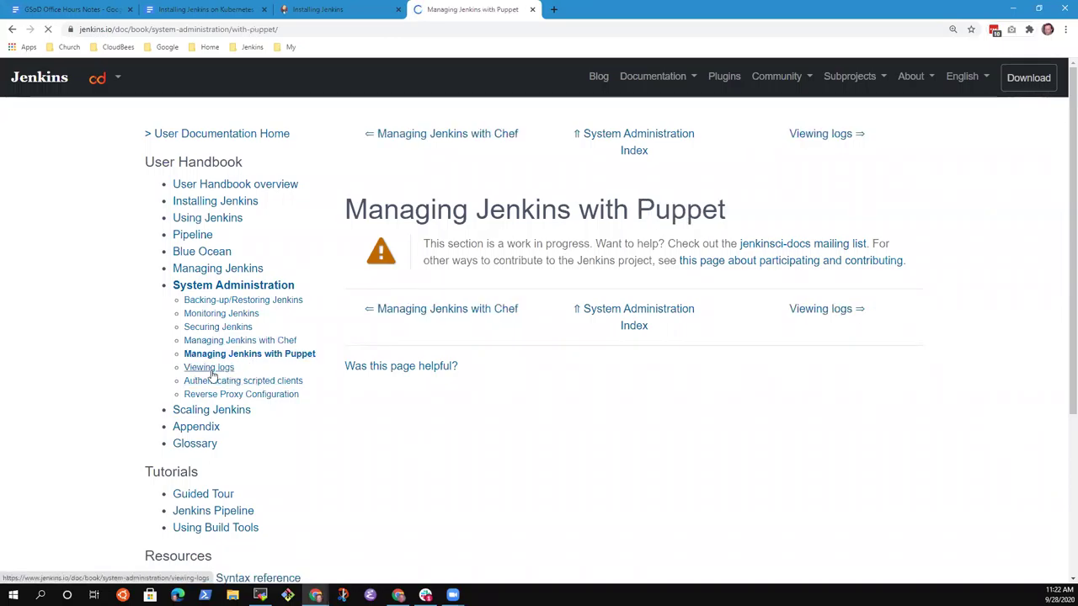
left_click(211, 370)
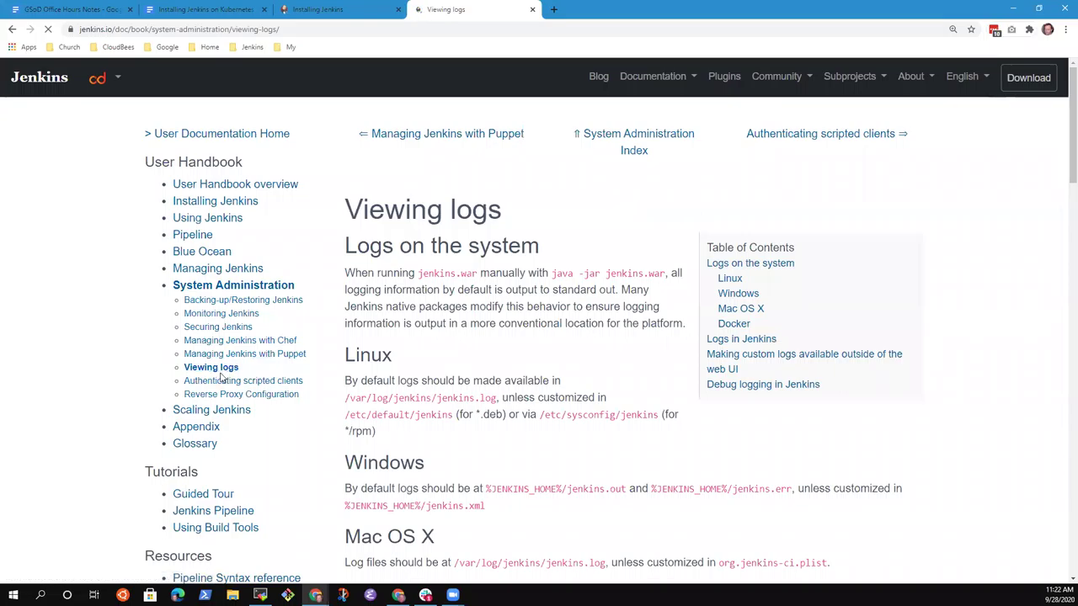
left_click(225, 300)
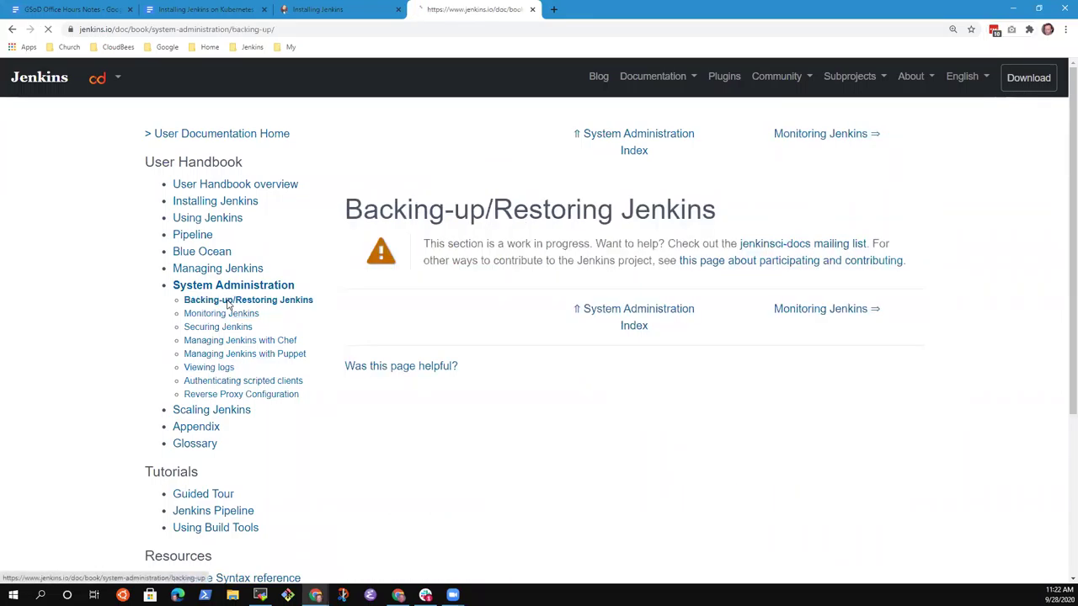
left_click(301, 31)
key("ctrl+c")
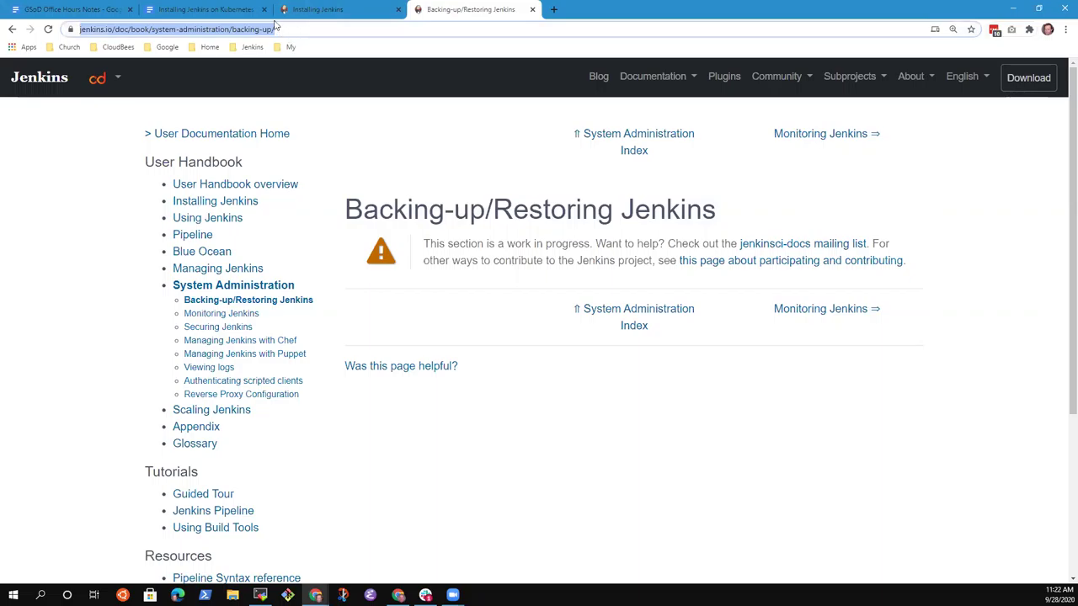
Step: Replace the last bullet with 'Refer to "System Administration" sections'
left_click(235, 10)
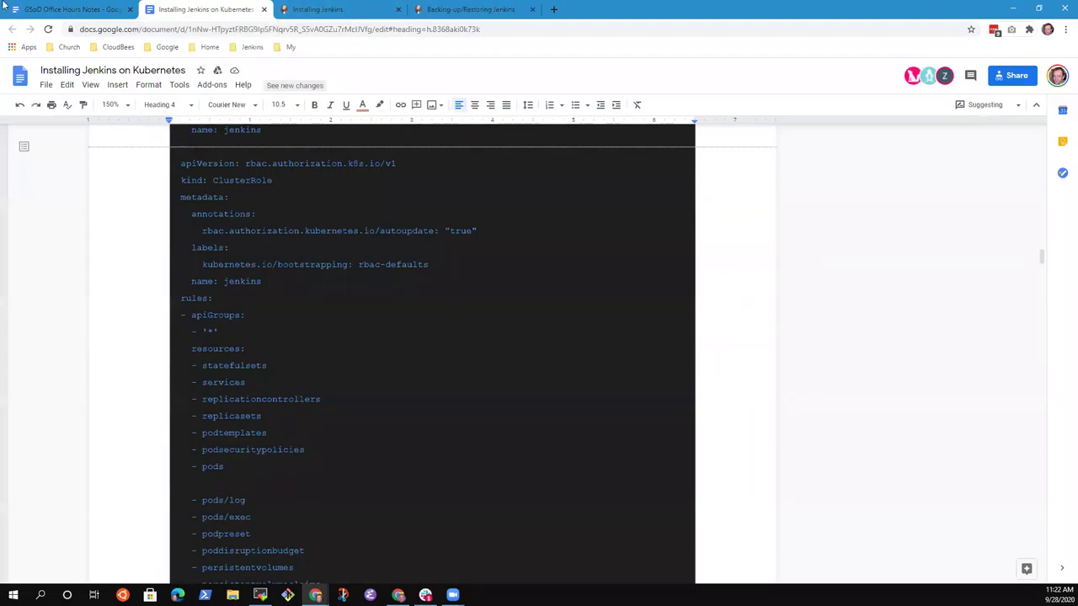
left_click(64, 9)
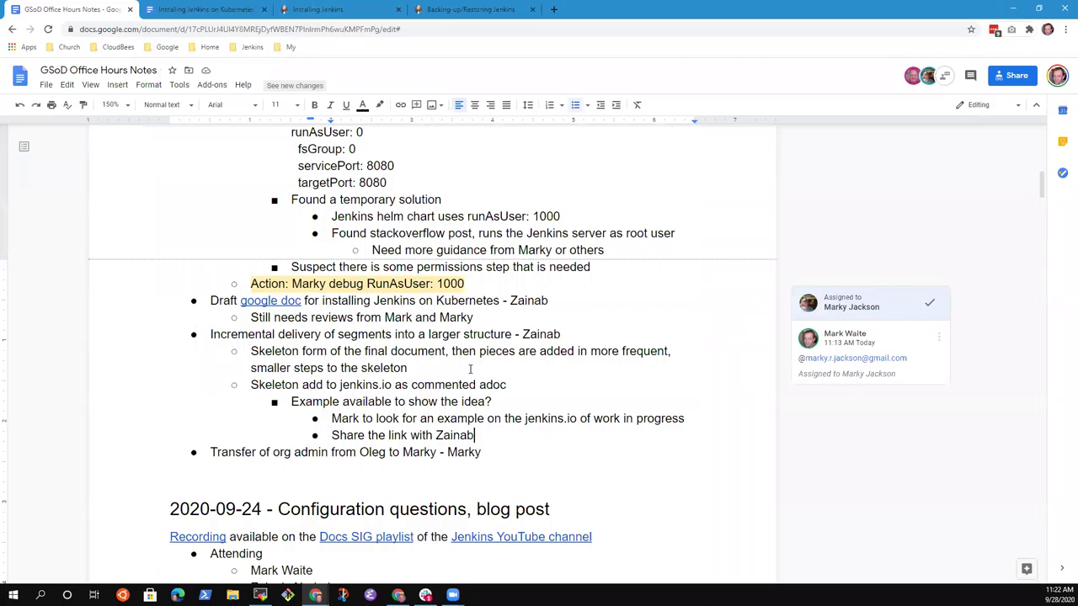
key("Down")
key("shift+Home")
type("Refer to \"Syust")
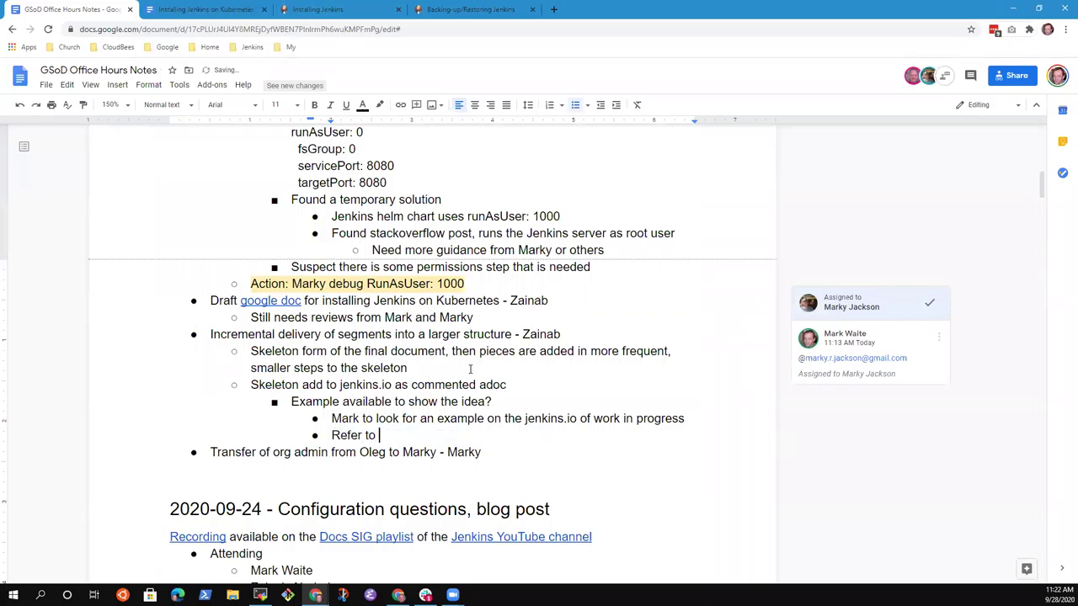
key("BackSpace")
key("BackSpace")
key("BackSpace")
type("stem Administration")
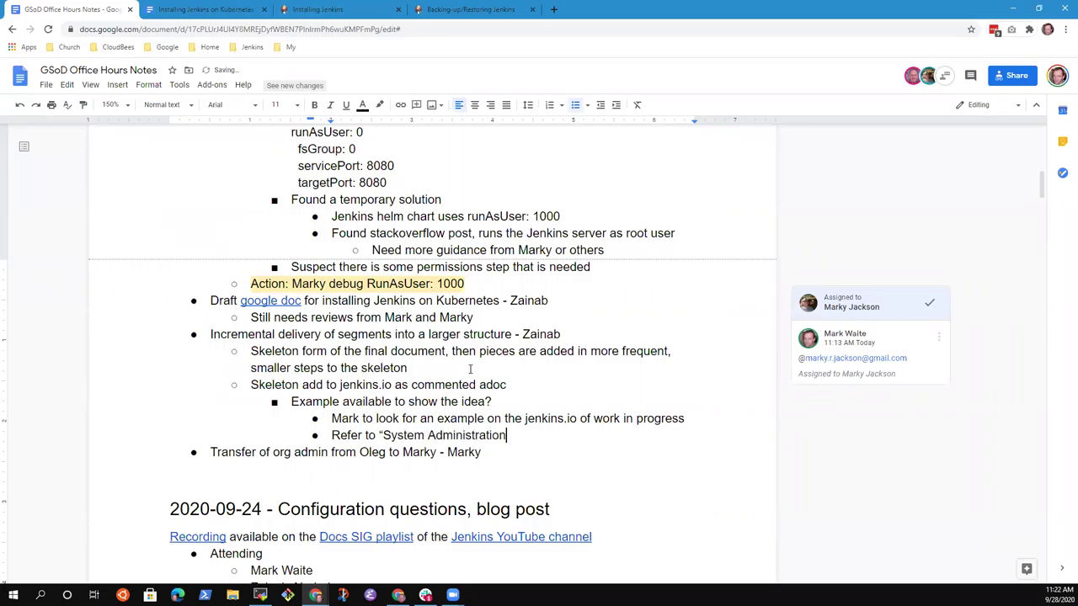
type("\" sections")
Step: Link "System Administration" to the jenkins.io System Administration chapter, trimming the backing-up part off the URL
key("ctrl+Left")
key("ctrl+shift+Left")
key("ctrl+shift+Left")
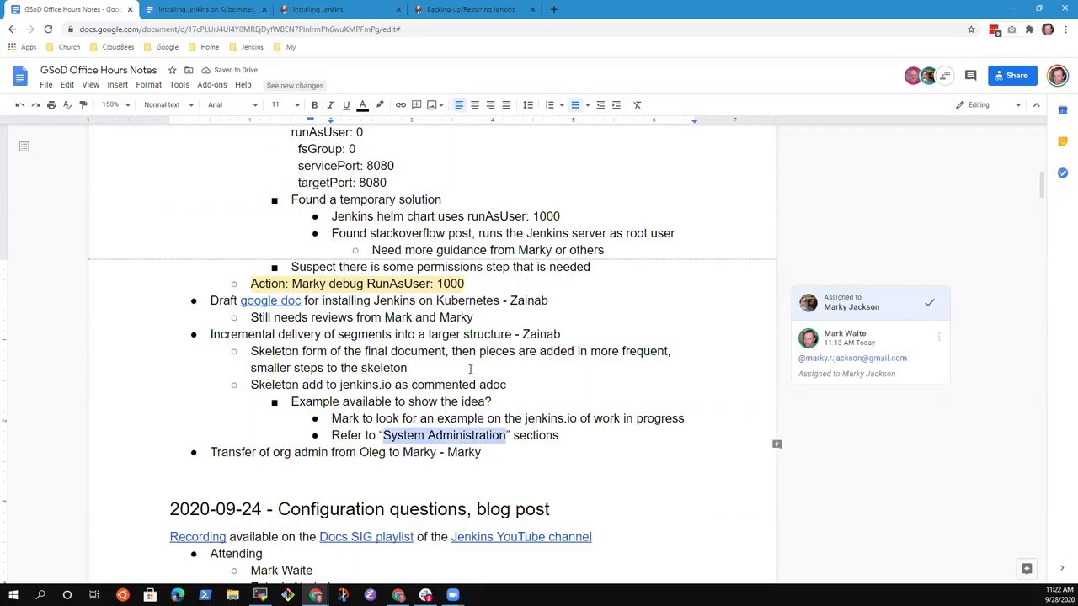
key("ctrl+k")
key("ctrl+v")
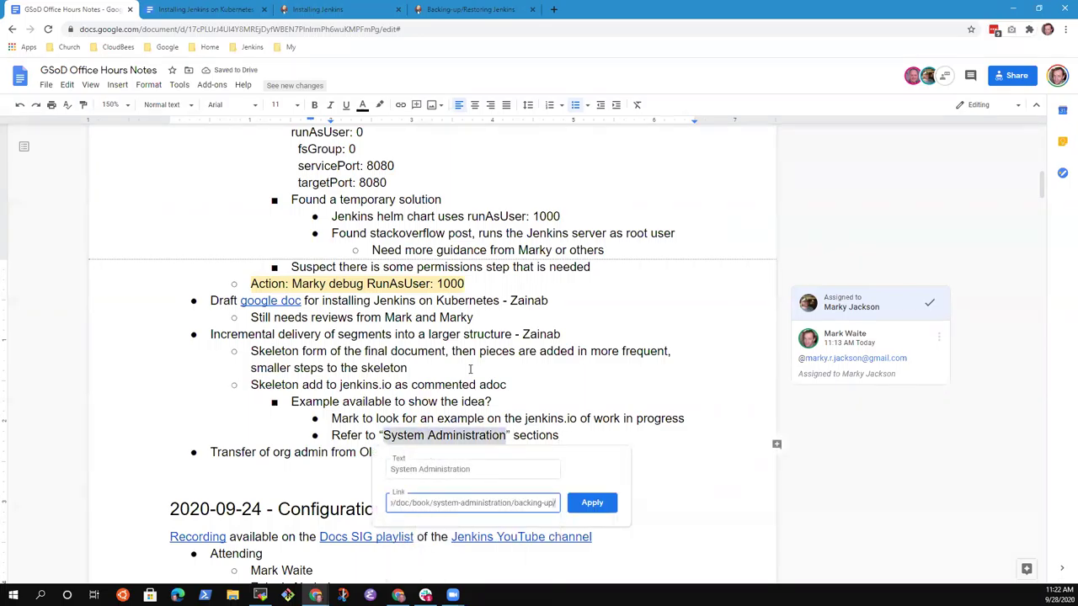
key("BackSpace")
key("BackSpace")
key("BackSpace")
key("BackSpace")
key("BackSpace")
key("BackSpace")
key("BackSpace")
key("BackSpace")
key("BackSpace")
key("BackSpace")
key("BackSpace")
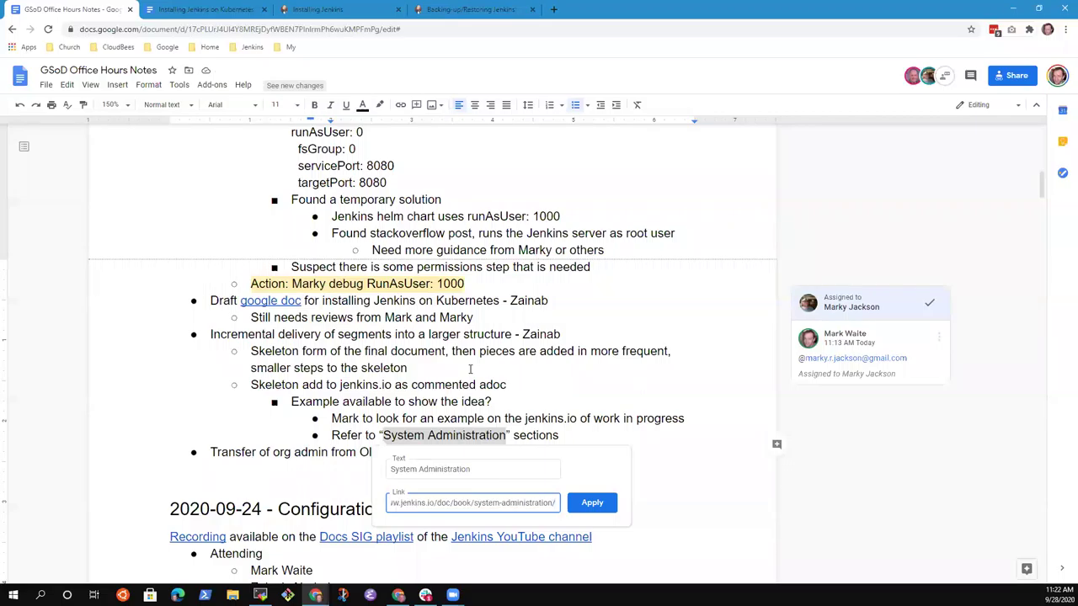
left_click(568, 437)
key("Left")
key("Left")
key("ctrl+shift+Left")
key("ctrl+shift+Left")
key("ctrl+v")
key("ctrl+z")
key("ctrl+k")
key("ctrl+v")
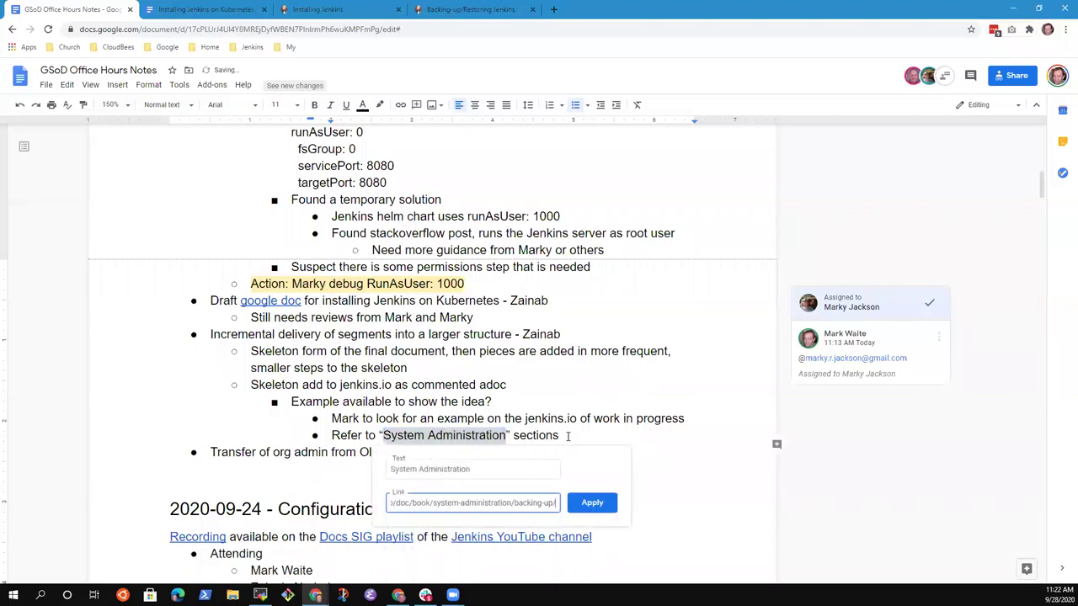
key("ctrl+shift+Left")
key("ctrl+shift+Left")
key("BackSpace")
left_click(596, 503)
Step: Continue the line with 'like "Backup"'
left_click(571, 441)
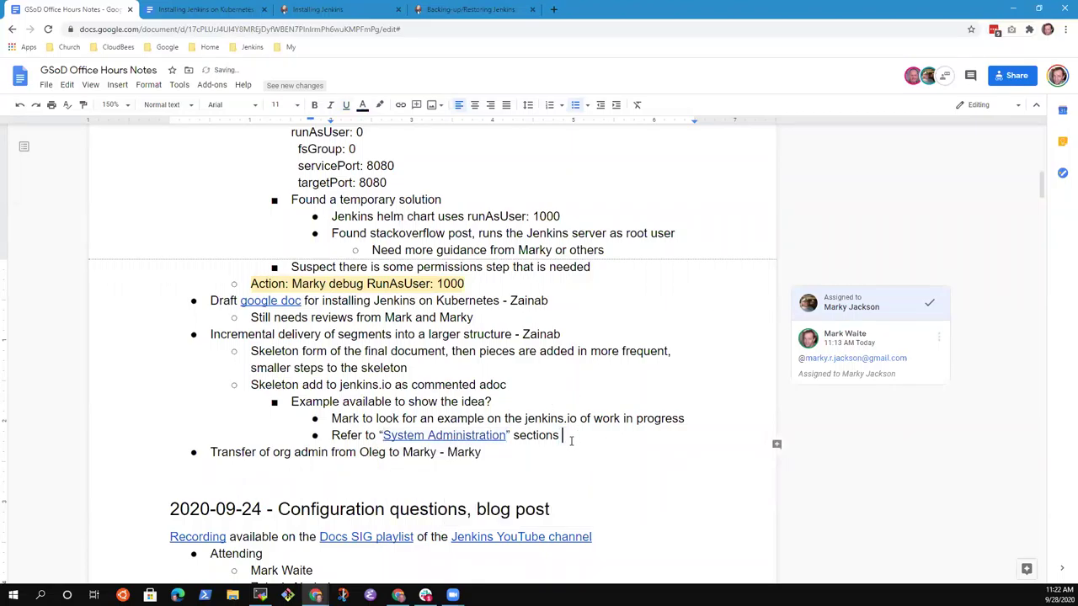
type("link")
key("BackSpace")
key("BackSpace")
key("BackSpace")
type("ke “Bakcu")
type("p")
key("BackSpace")
key("BackSpace")
key("BackSpace")
key("BackSpace")
key("BackSpace")
key("BackSpace")
type("Backup\"")
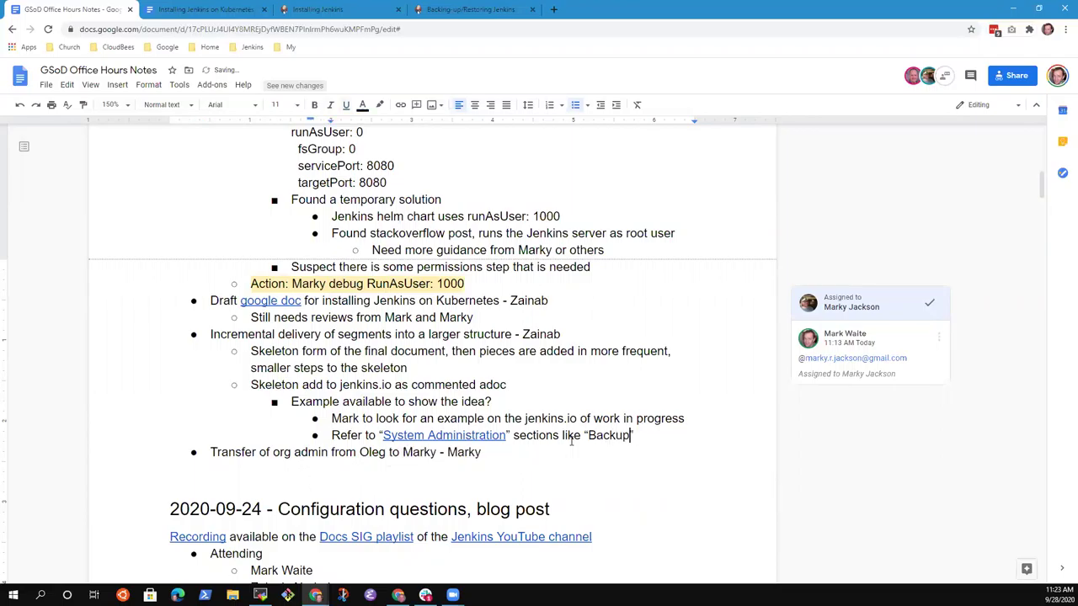
Step: Link the word Backup to the jenkins.io backing-up page
key("Left")
key("ctrl+shift+Left")
key("ctrl+k")
key("ctrl+v")
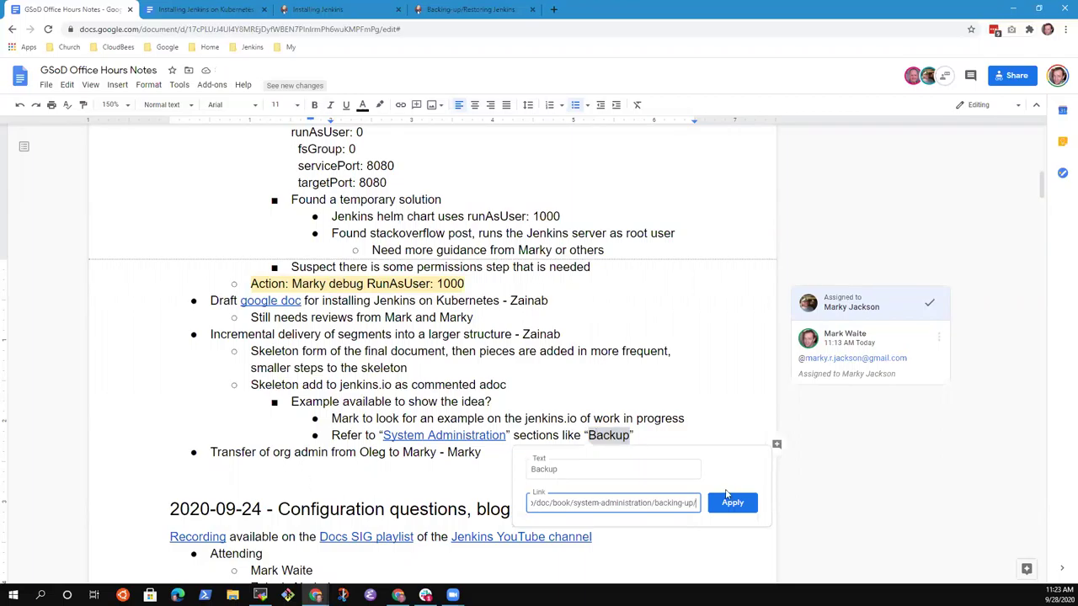
left_click(729, 503)
left_click(652, 434)
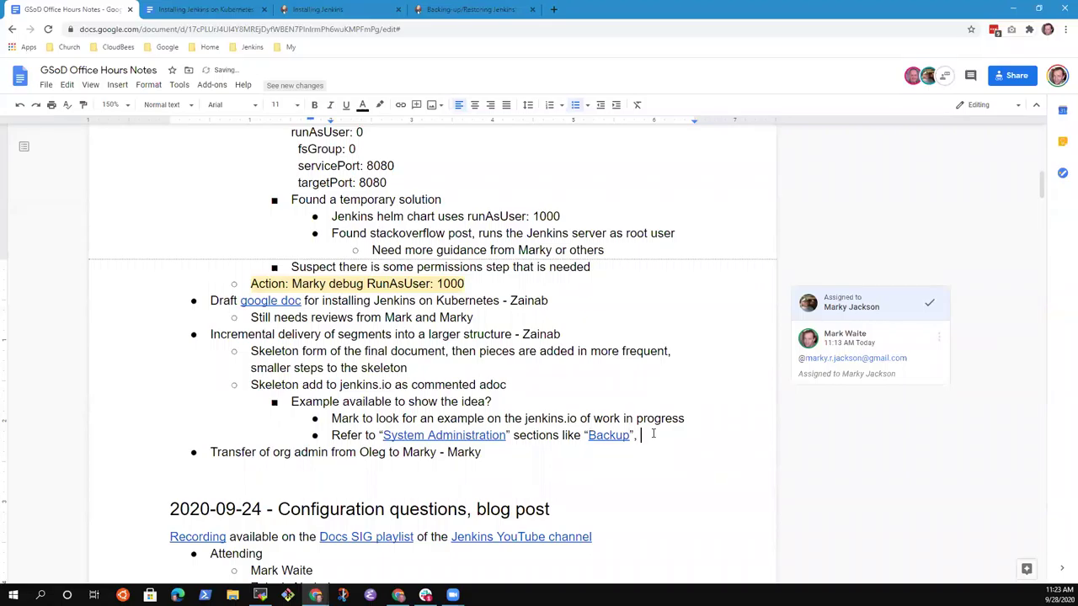
Step: Copy the Monitoring Jenkins page address from jenkins.io and return to the notes
left_click(448, 9)
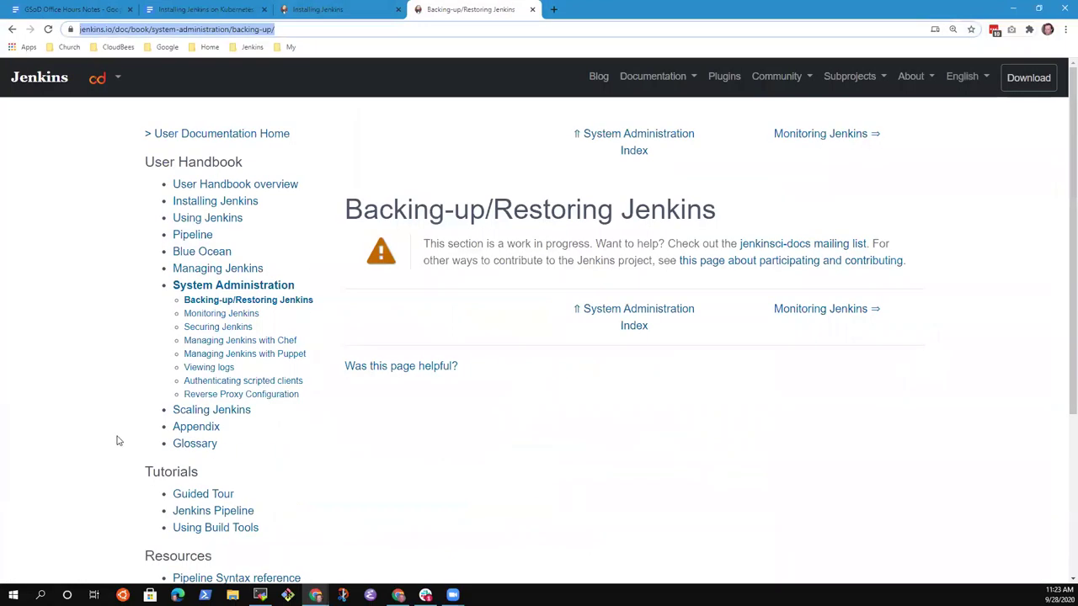
left_click(221, 313)
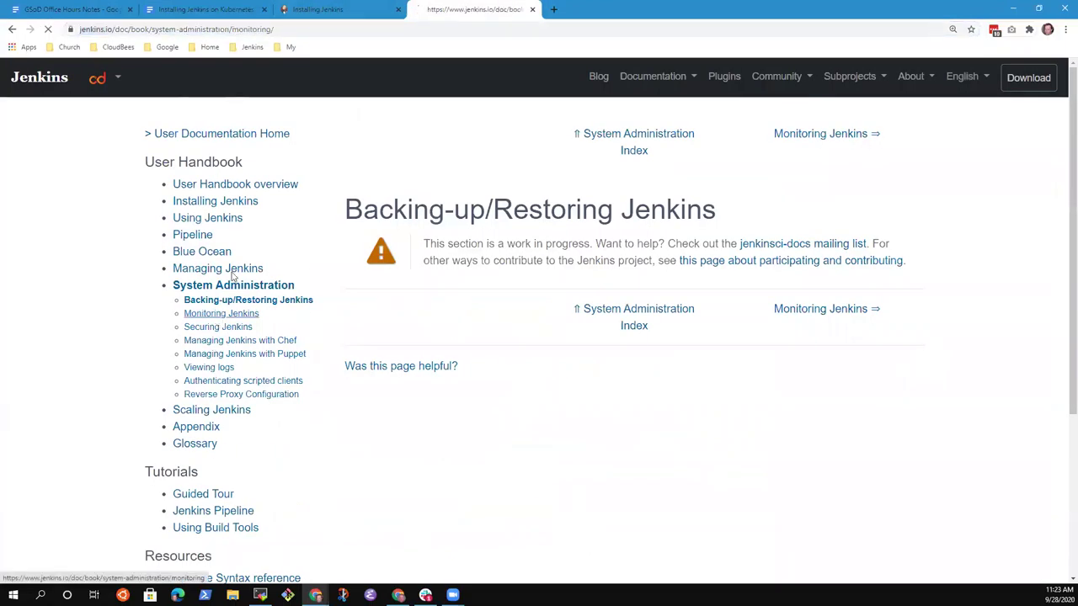
left_click(286, 29)
key("ctrl+c")
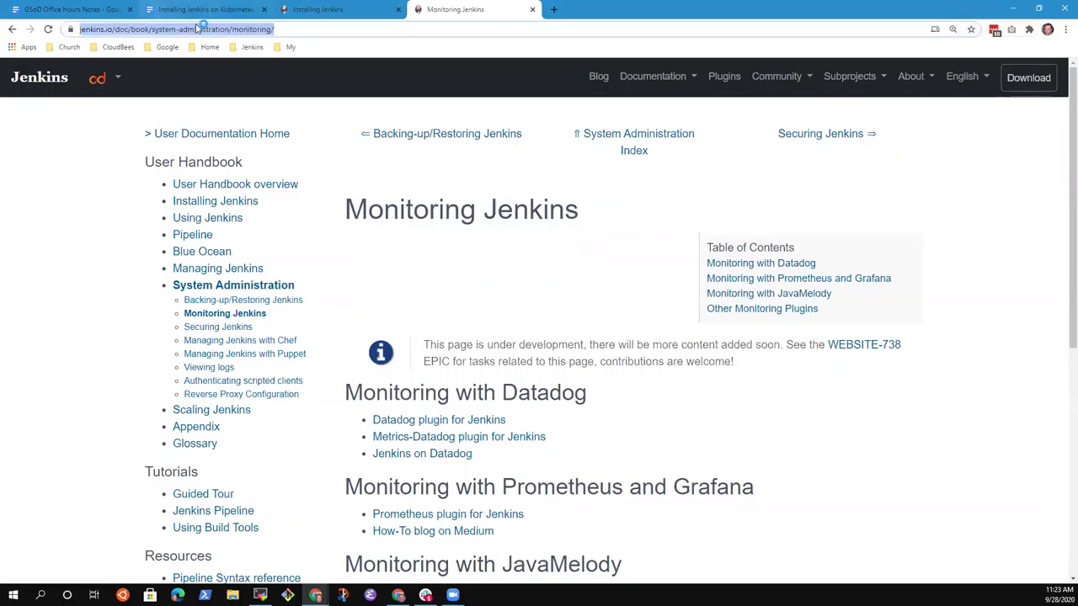
left_click(202, 9)
left_click(76, 12)
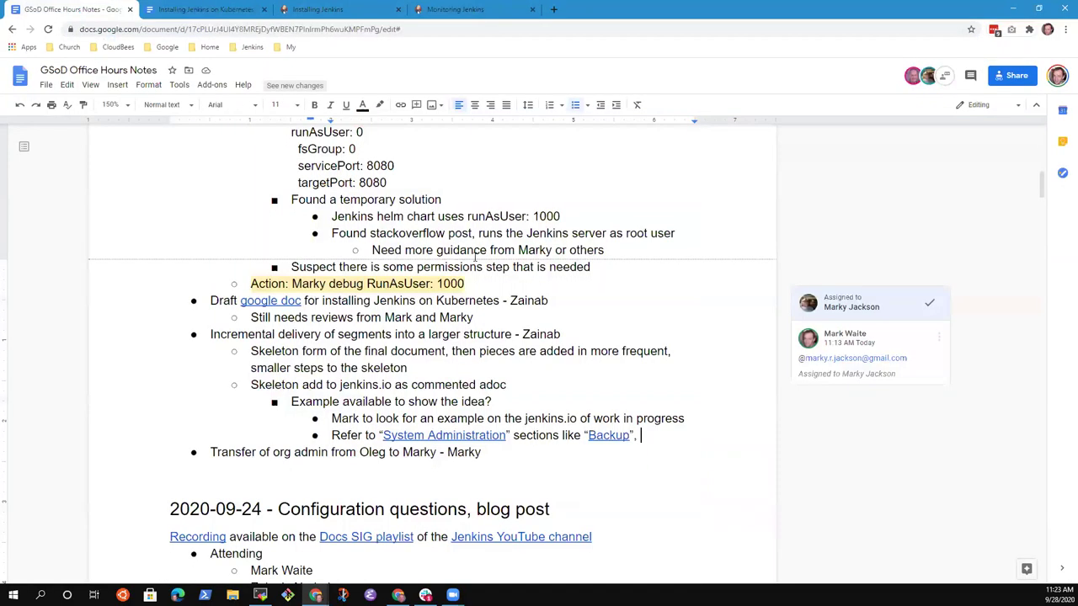
Step: Replace the trailing comma with '& "Monitoring"' and link Monitoring to its jenkins.io page
key("BackSpace")
key("BackSpace")
type("& \"Monitoring")
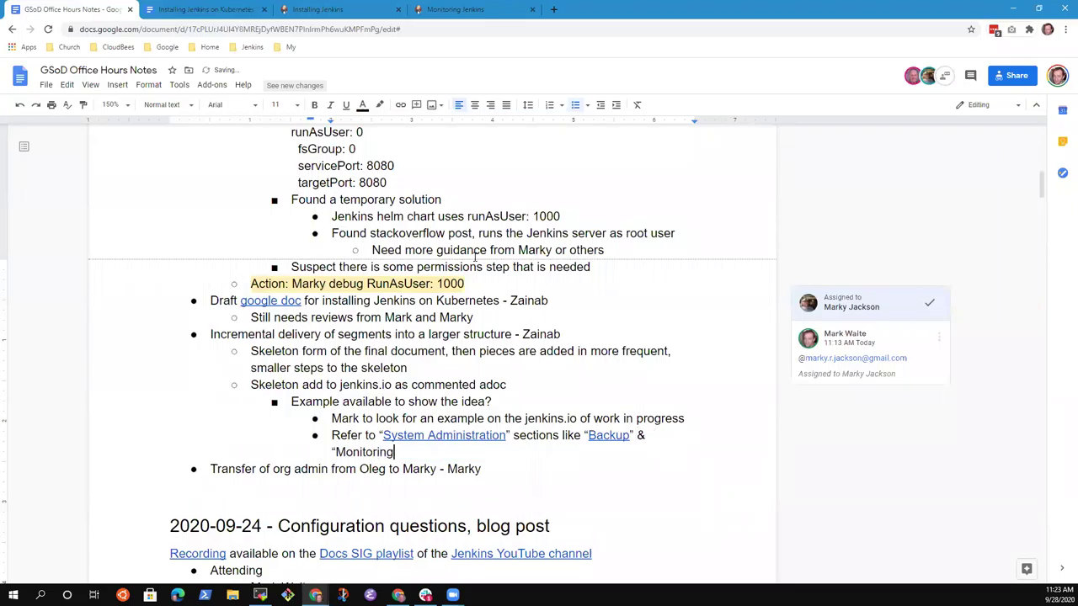
type("\"")
key("ctrl+shift+Left")
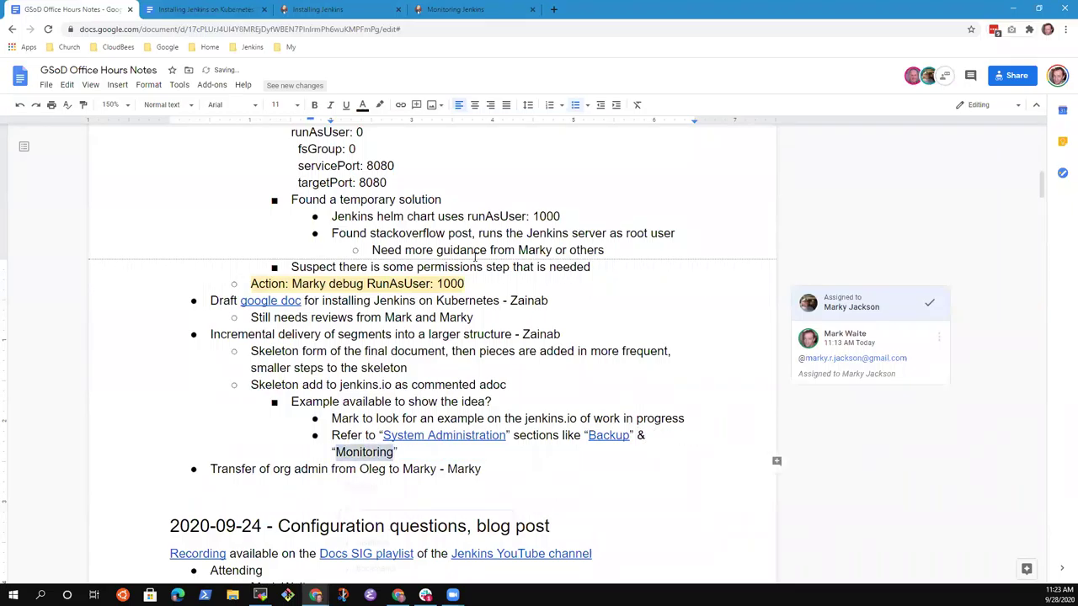
key("ctrl+k")
key("ctrl+v")
key("Return")
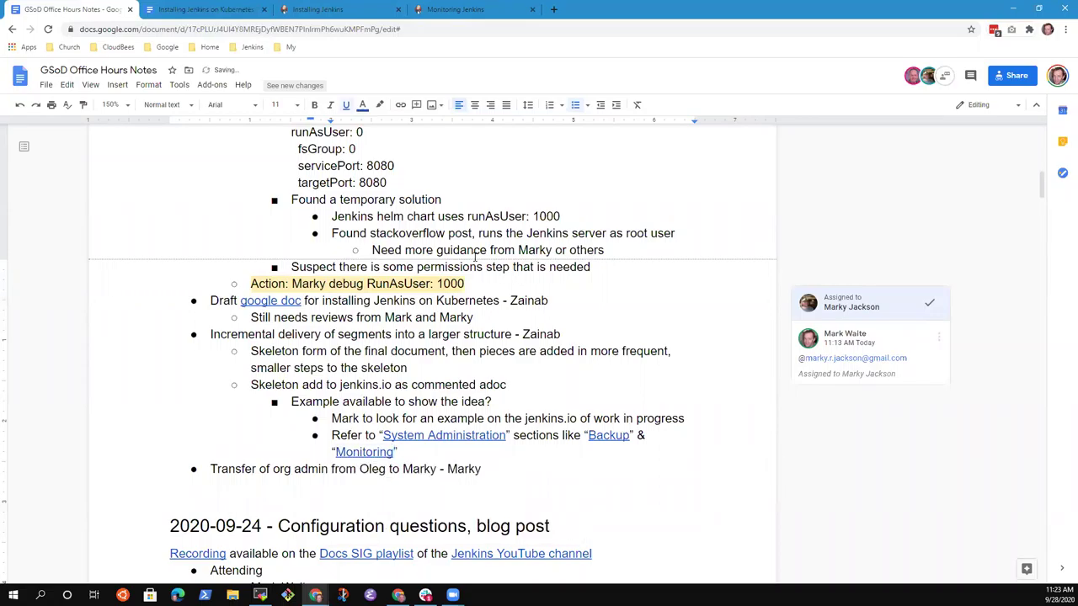
Step: Move through the Incremental delivery item to the end of the org admin transfer line
left_click(288, 335)
key("shift+End")
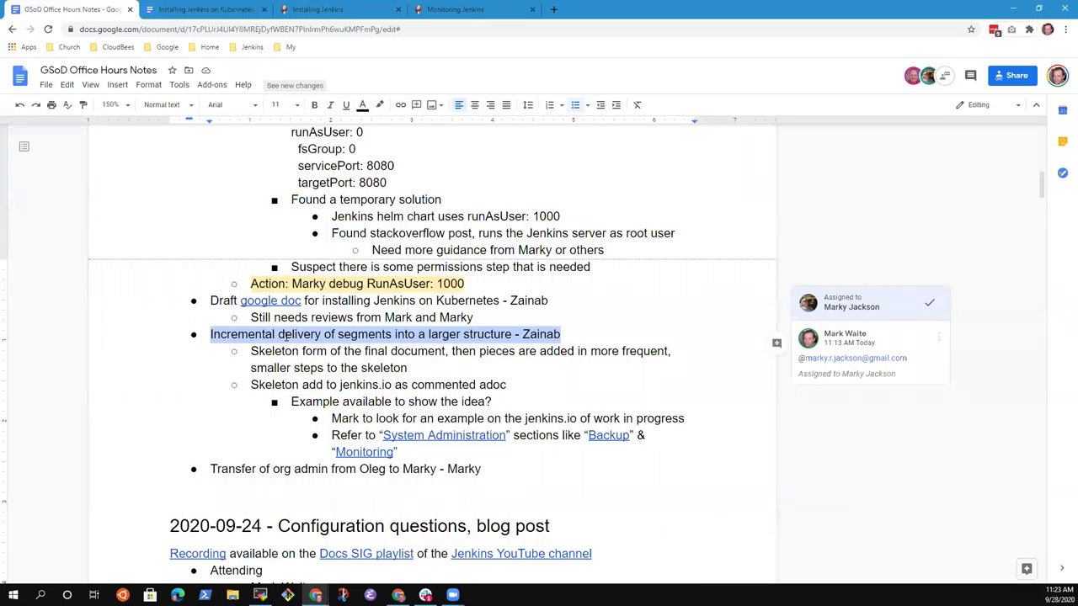
key("Down")
key("Down")
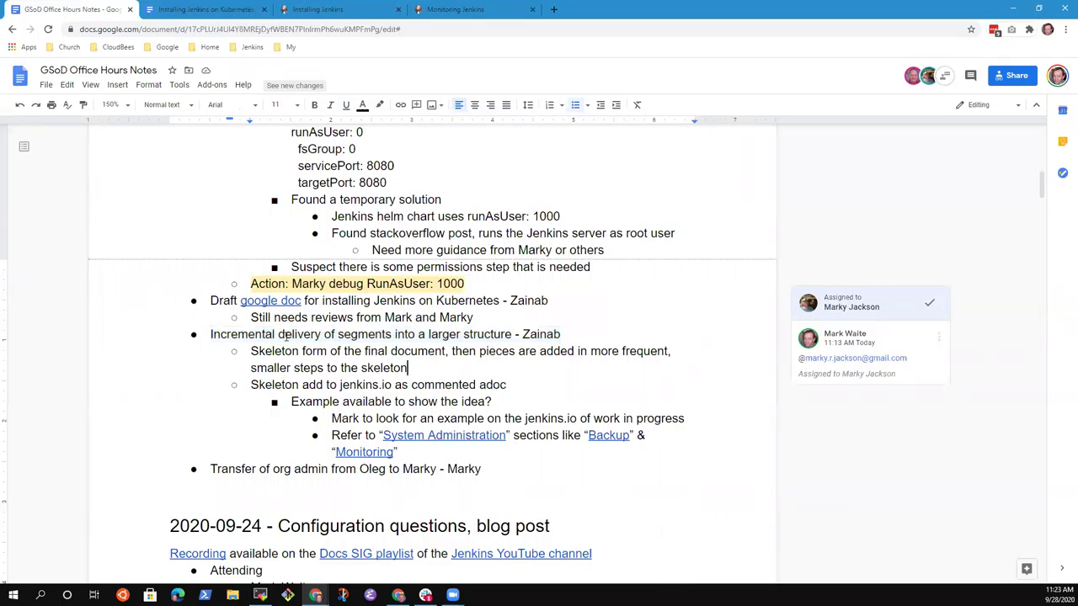
key("shift+End")
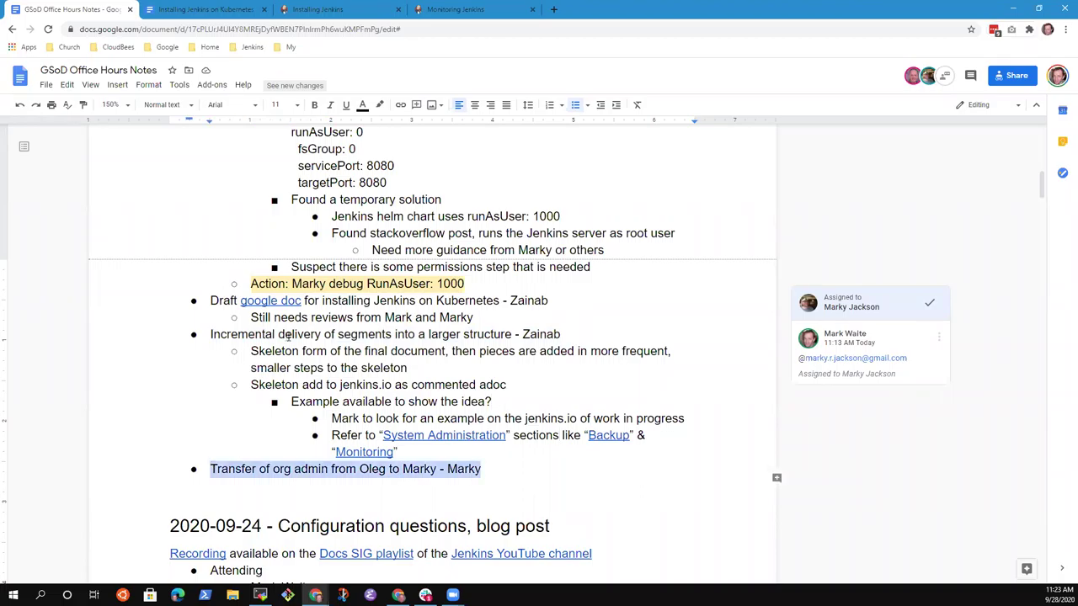
key("Right")
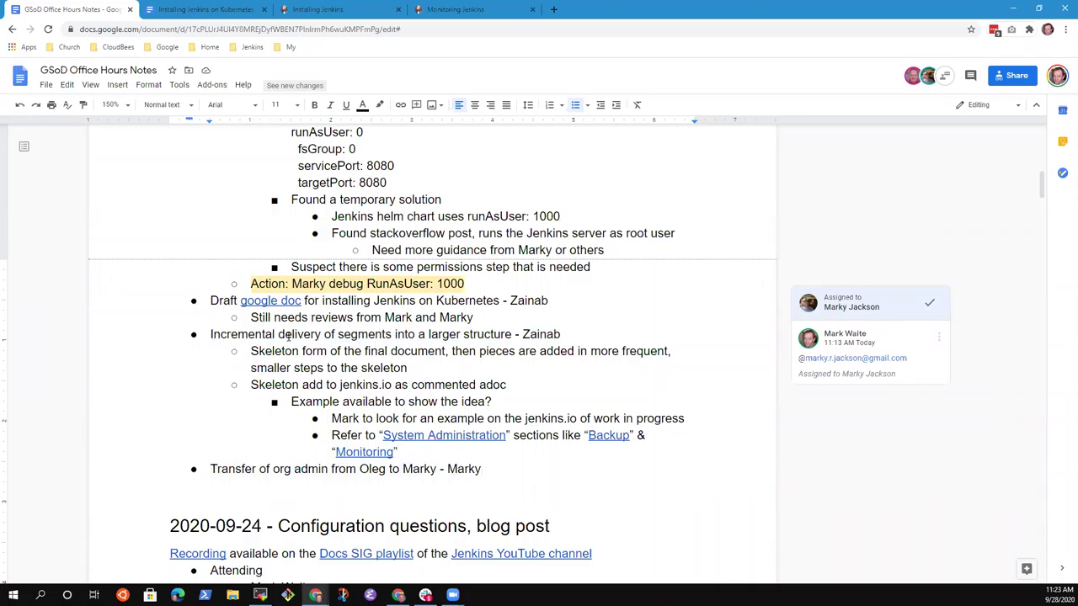
Step: Add sub-bullets noting the recent talk with the current admin and adding the new person as a mentor
key("Return")
key("Tab")
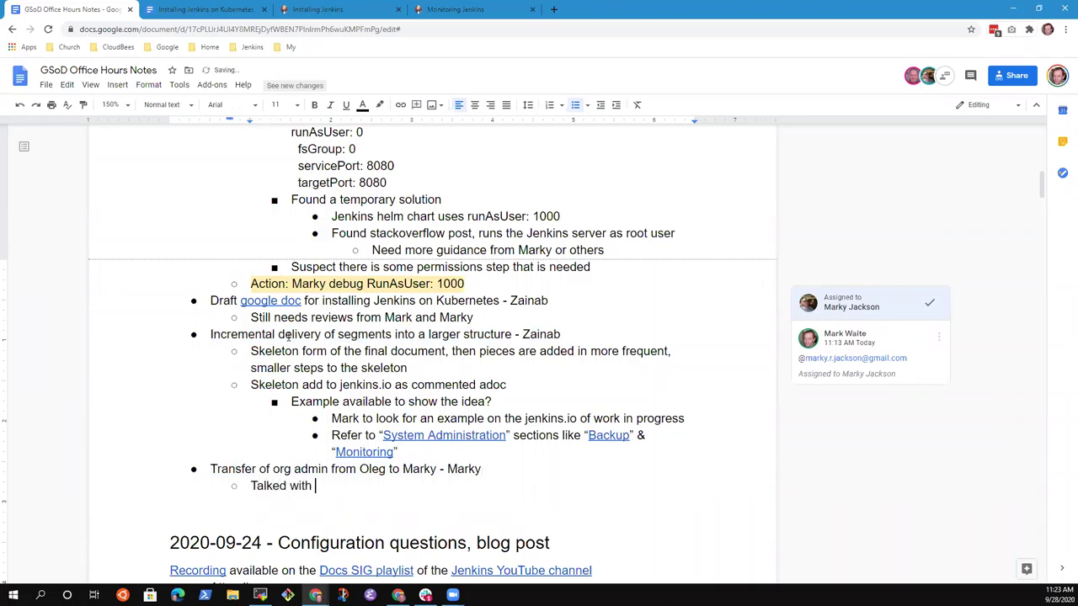
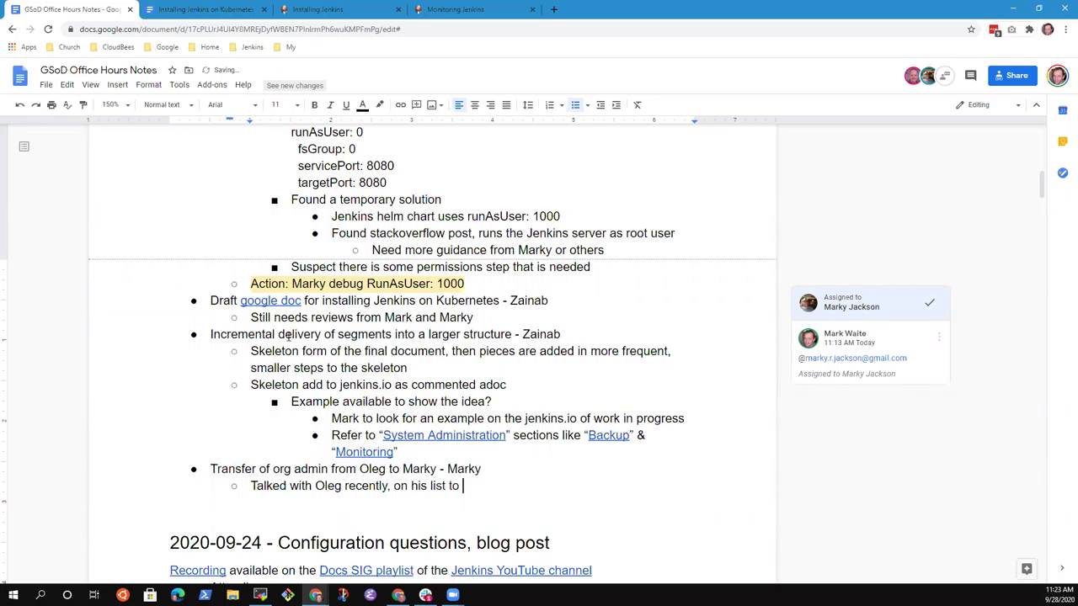
key("Return")
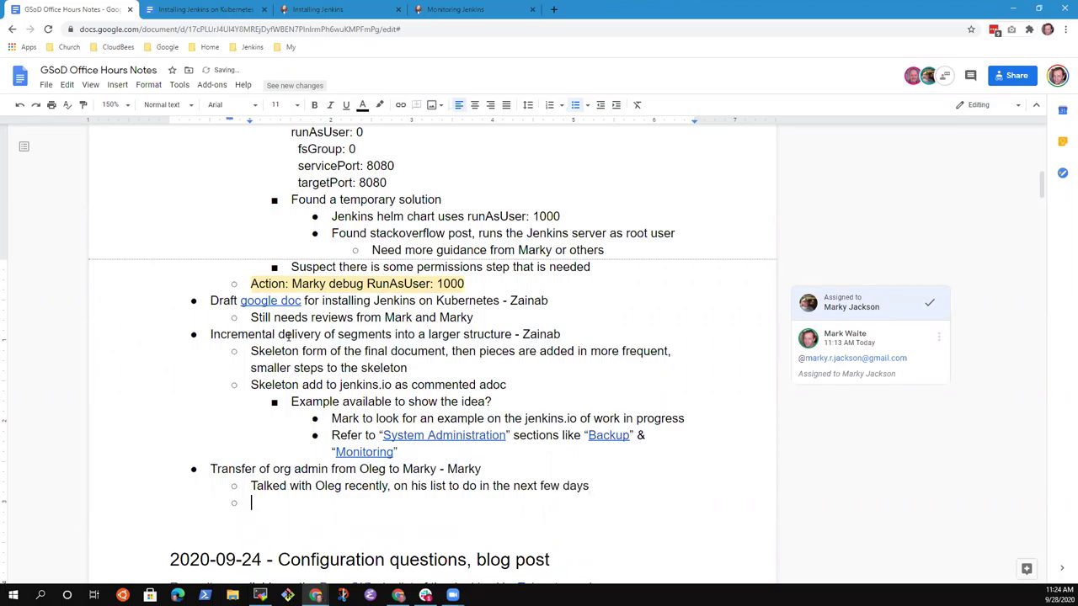
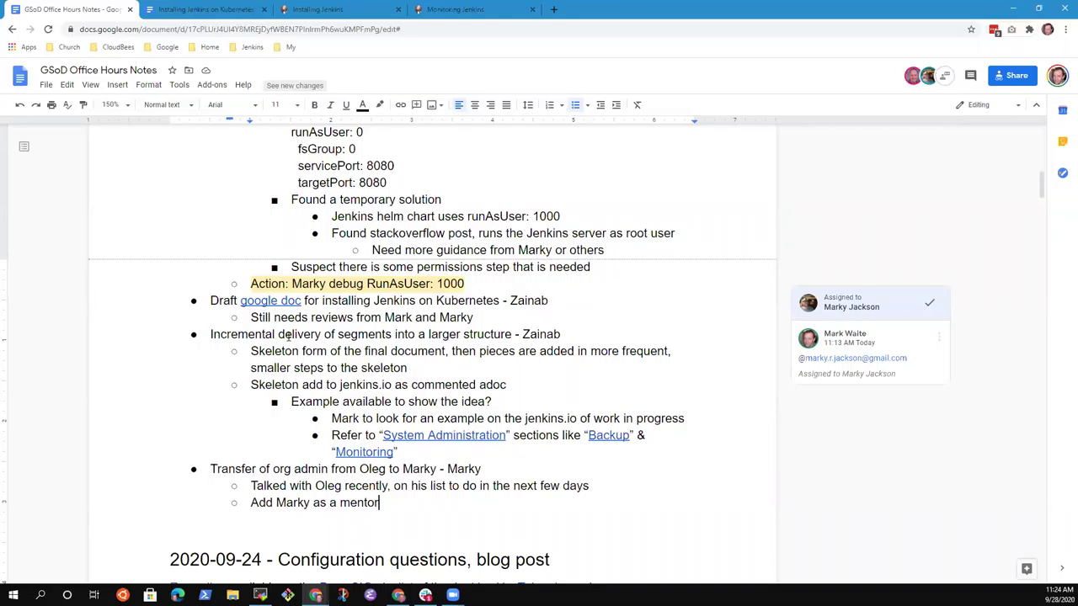
Step: Nest two tasks under the talk note: list the new person as Org Admin and remove the current admin as Org Admin
key("Up")
key("End")
key("Return")
key("Tab")
type("Listly")
key("BackSpace")
key("BackSpace")
type("Marky as a")
type("n AO")
key("BackSpace")
key("BackSpace")
type("Org Admin")
key("Return")
type("Remove Oleg as an Org Admin")
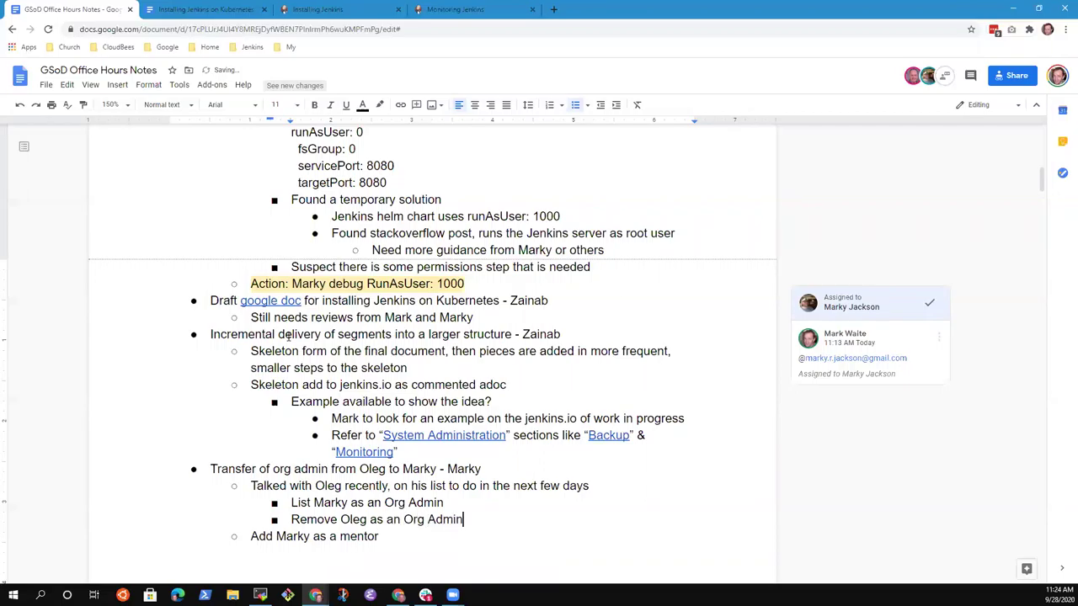
key("Down")
key("Up")
key("Up")
key("Up")
key("Up")
key("shift+End")
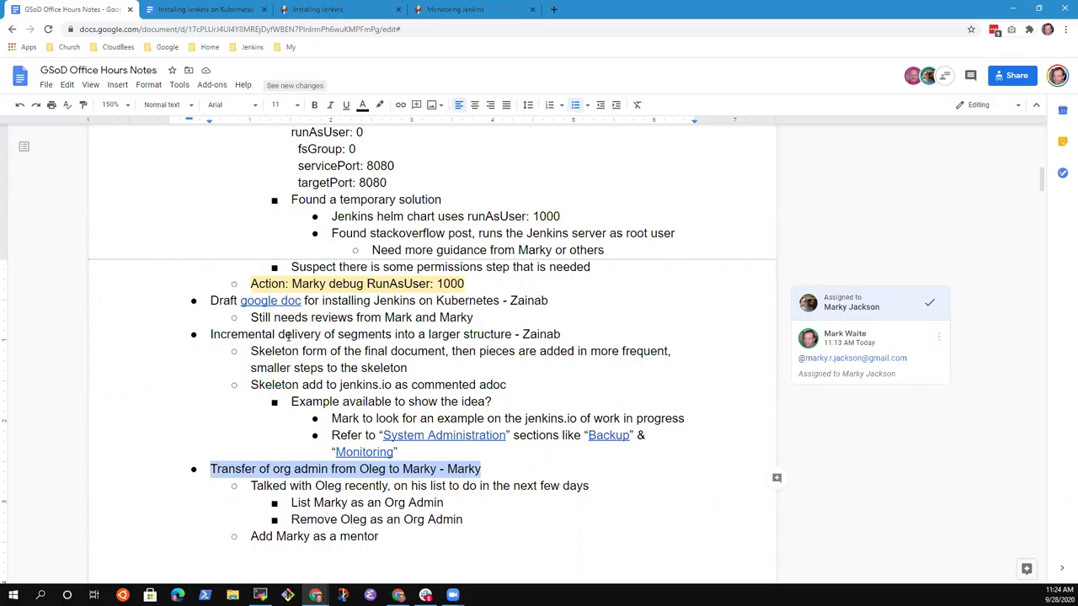
key("Down")
key("Down")
key("Down")
key("Down")
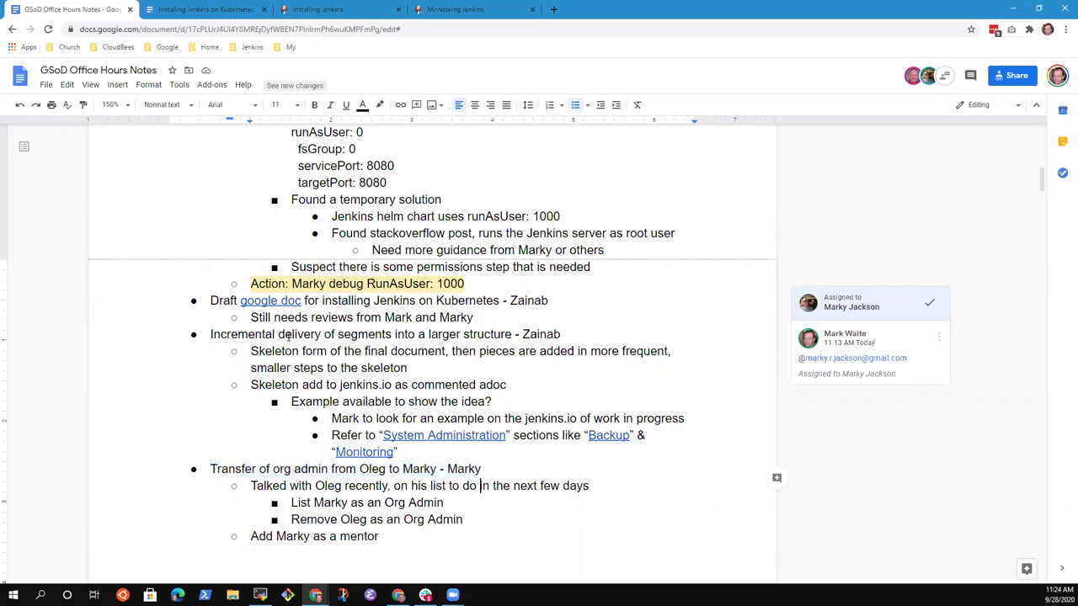
key("Up")
key("Up")
key("shift+Down")
key("Up")
key("Up")
key("shift+Down")
key("Up")
key("Left")
key("Left")
key("Left")
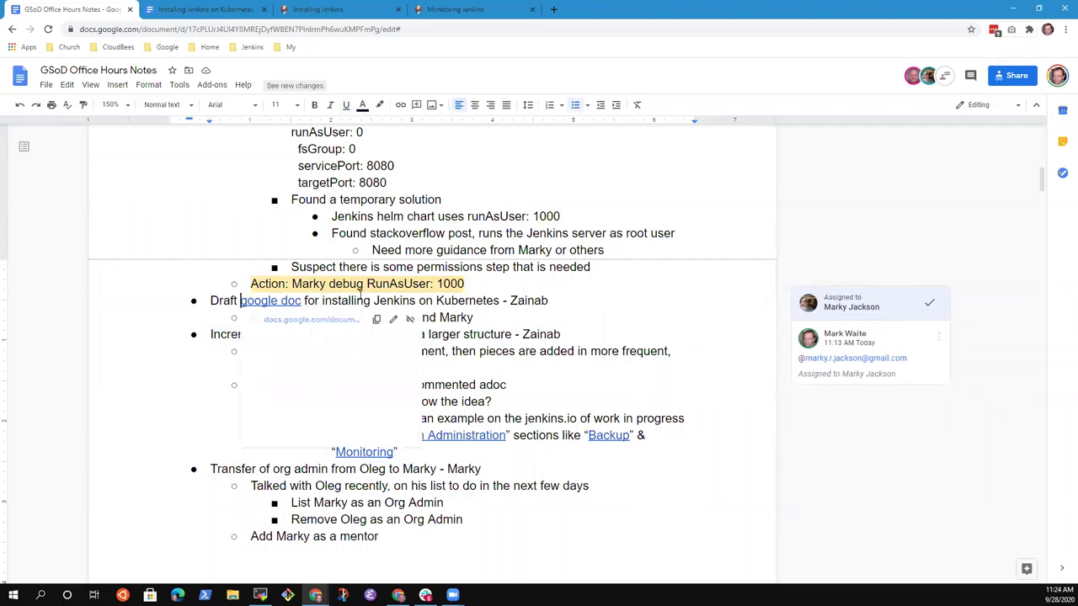
left_click(394, 534)
key("Return")
key("Return")
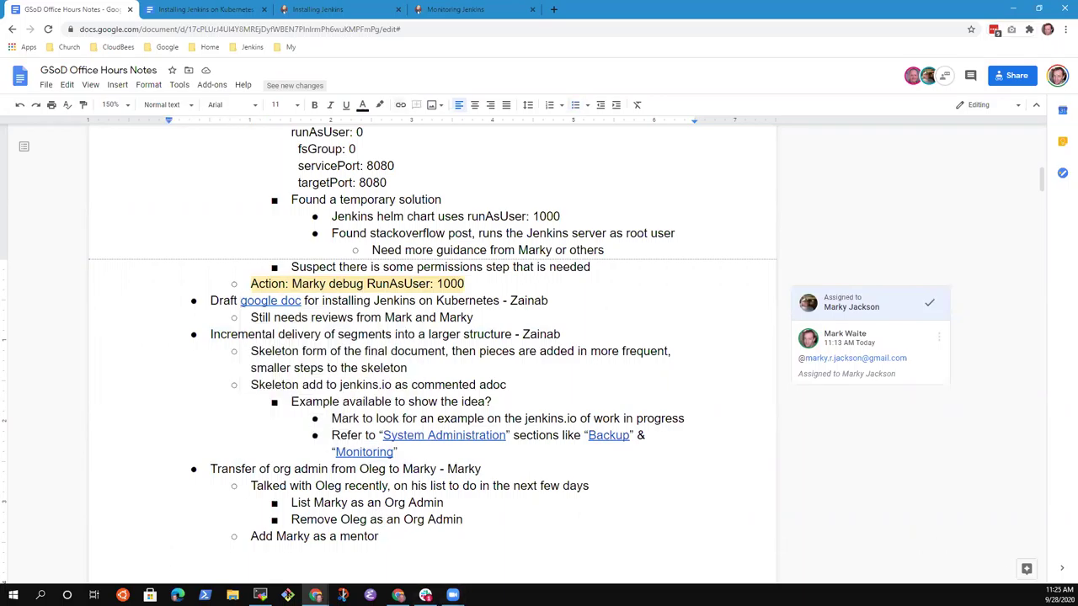